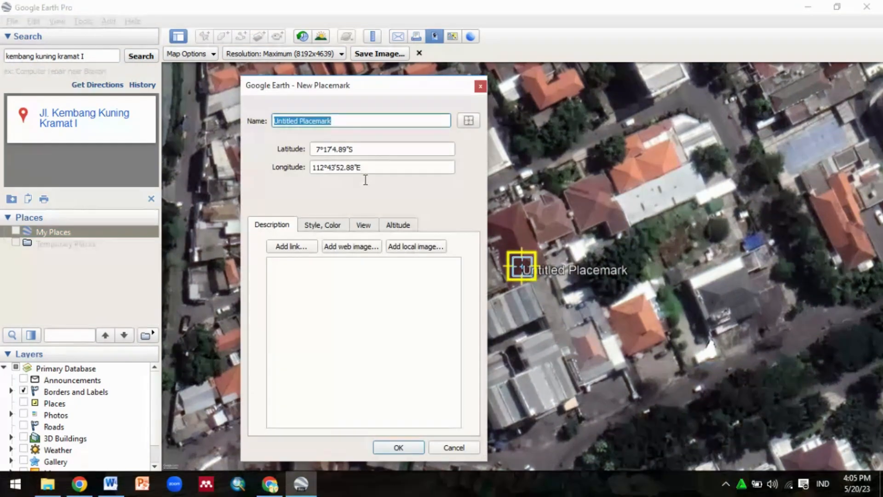
Place the new placemark near the upper-left corner of the aerial view and name it with its coordinates, 112°43'49.45"E 7°17'3.09"S.
drag(529, 271, 219, 113)
drag(368, 167, 302, 167)
key(ctrl+c)
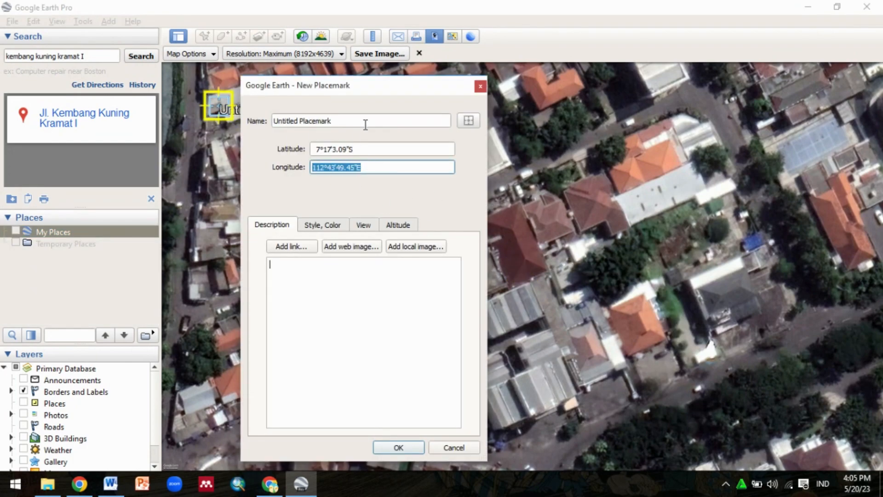
drag(364, 122, 274, 122)
key(ctrl+v)
drag(374, 149, 311, 150)
key(ctrl+c)
click(359, 118)
key(ctrl+v)
click(398, 446)
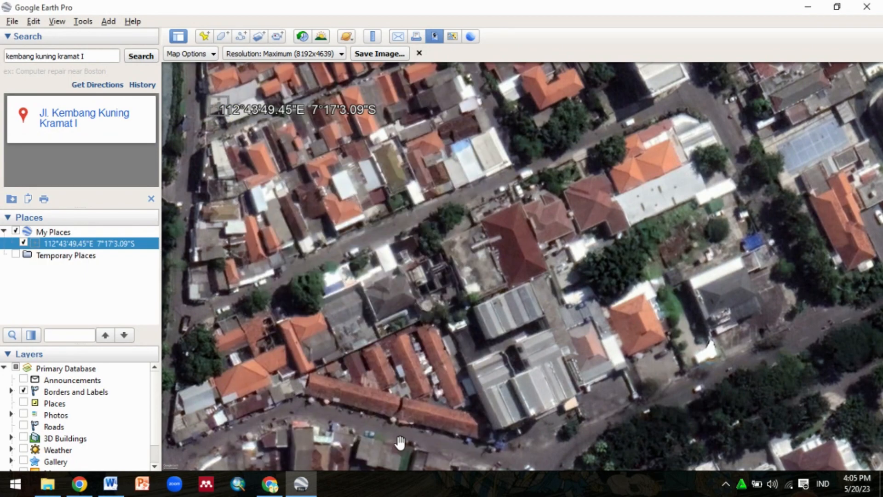
click(205, 36)
drag(521, 266, 743, 113)
drag(368, 167, 307, 169)
drag(373, 118, 275, 124)
key(ctrl+v)
drag(361, 148, 296, 156)
click(338, 122)
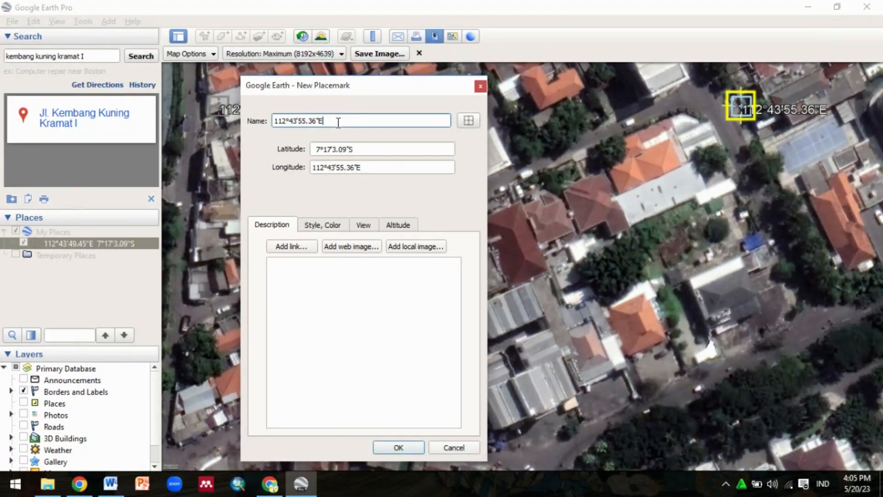
click(485, 85)
Add a placemark on the road near the upper-right part of the aerial view, named with its coordinates, 112°43'54.24"E 7°17'3.13"S.
click(204, 37)
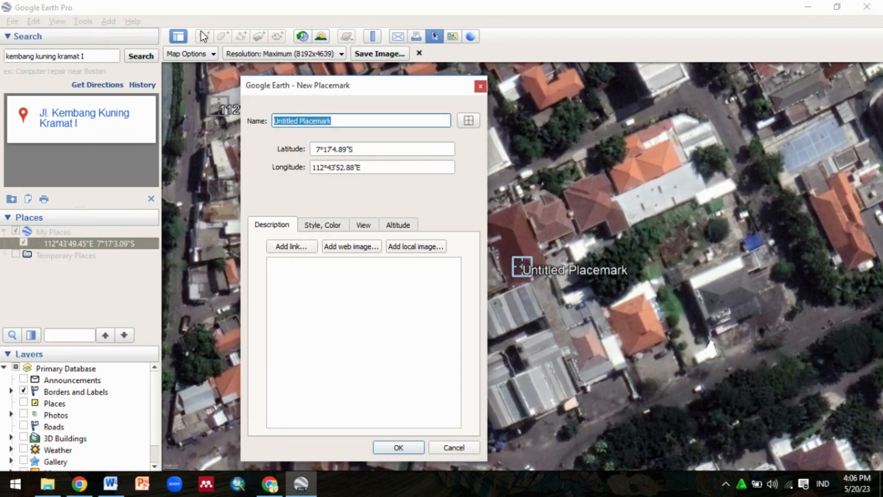
drag(522, 266, 645, 116)
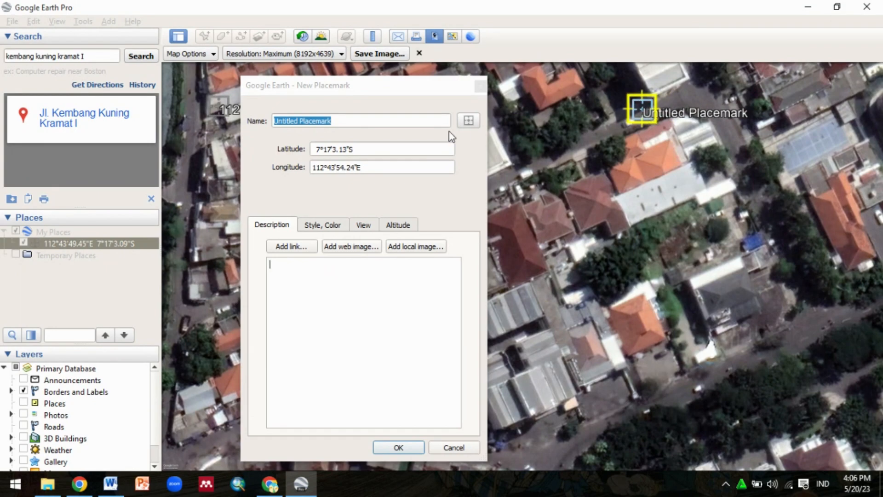
click(357, 168)
click(359, 122)
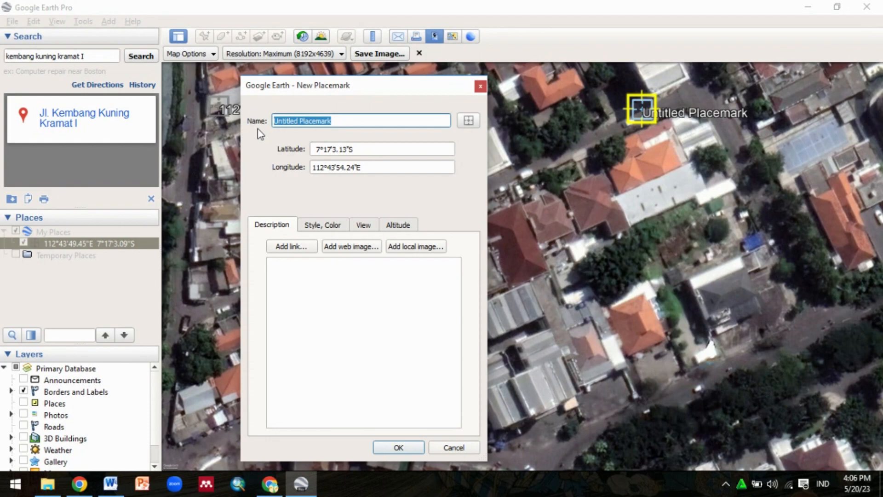
key(ctrl+v)
click(305, 151)
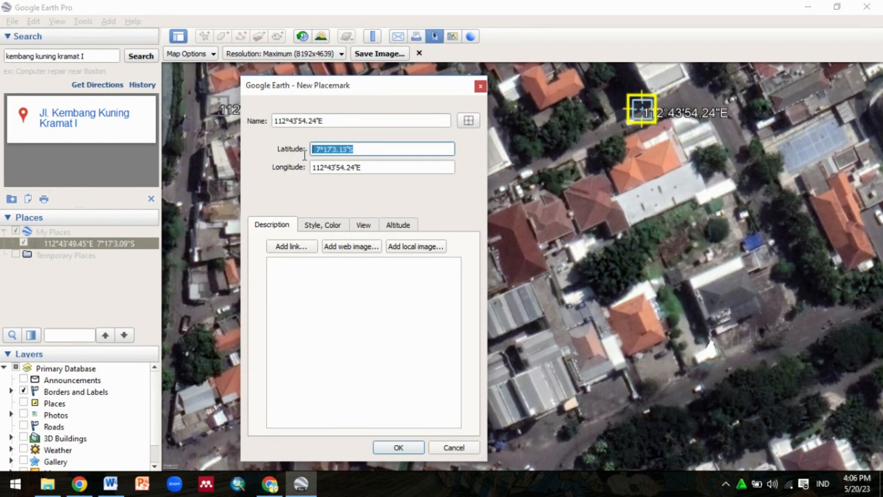
key(ctrl+c)
click(346, 125)
key(ctrl+v)
click(398, 447)
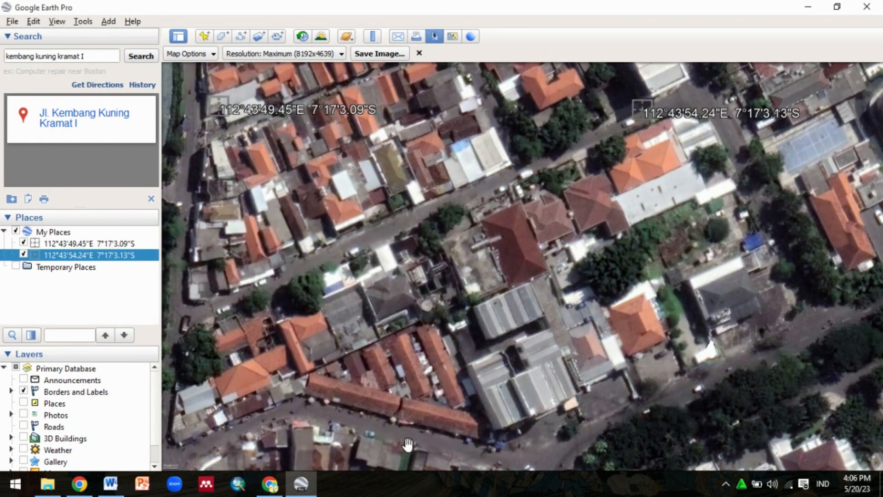
Add a placemark in the lower-right part of the aerial view, named with its coordinates, 112°43'54.42"E 7°17'6.77"S.
click(204, 36)
drag(521, 267, 661, 440)
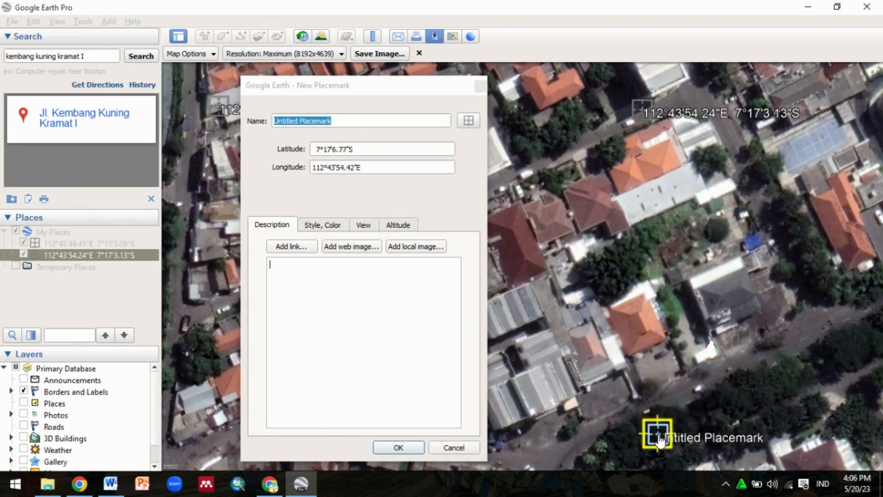
drag(363, 168, 315, 165)
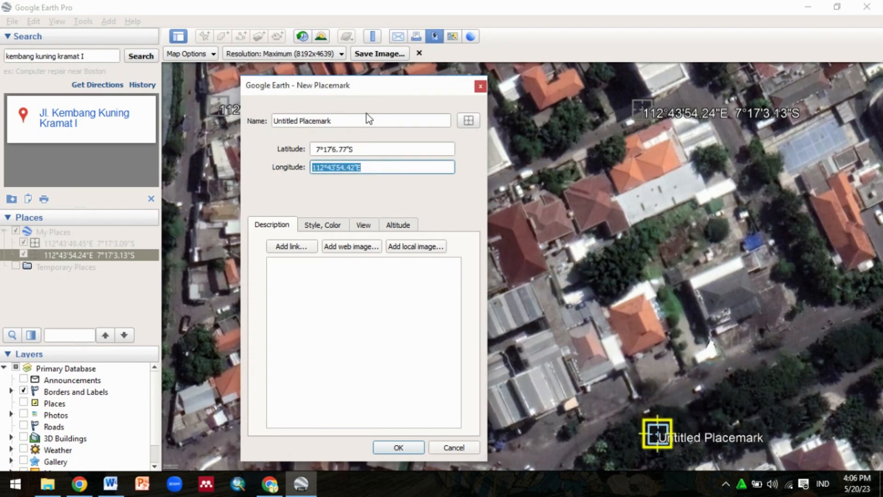
drag(363, 120, 276, 121)
key(ctrl+v)
drag(365, 149, 292, 151)
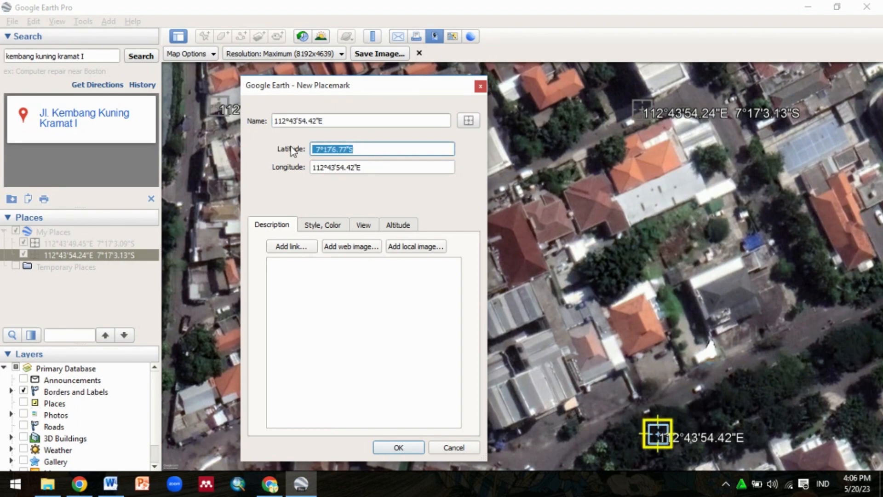
click(328, 121)
key(ctrl+v)
click(398, 447)
Add a placemark near the lower-left corner of the aerial view, named with its coordinates, 112°43'49.42"E 7°17'6.76"S.
click(205, 36)
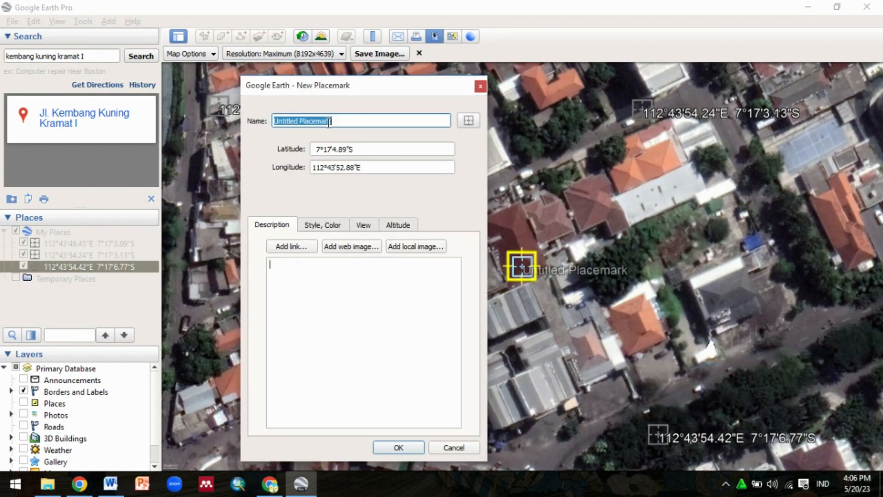
drag(522, 266, 219, 440)
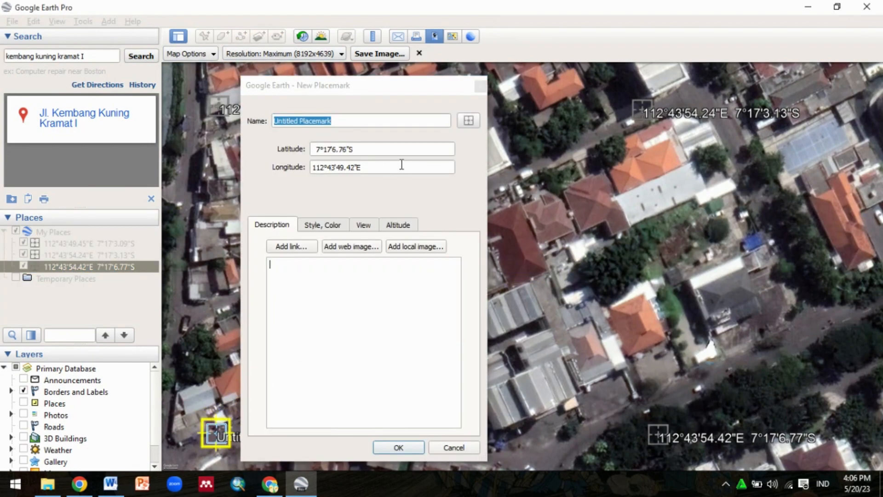
drag(402, 164, 316, 168)
key(ctrl+c)
drag(361, 116, 276, 122)
key(ctrl+v)
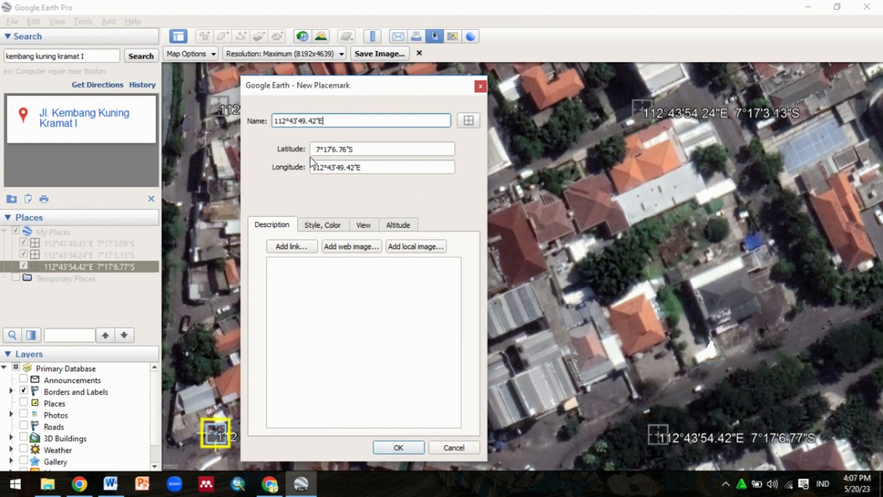
drag(365, 148, 299, 154)
key(ctrl+c)
click(350, 120)
key(ctrl+v)
click(396, 448)
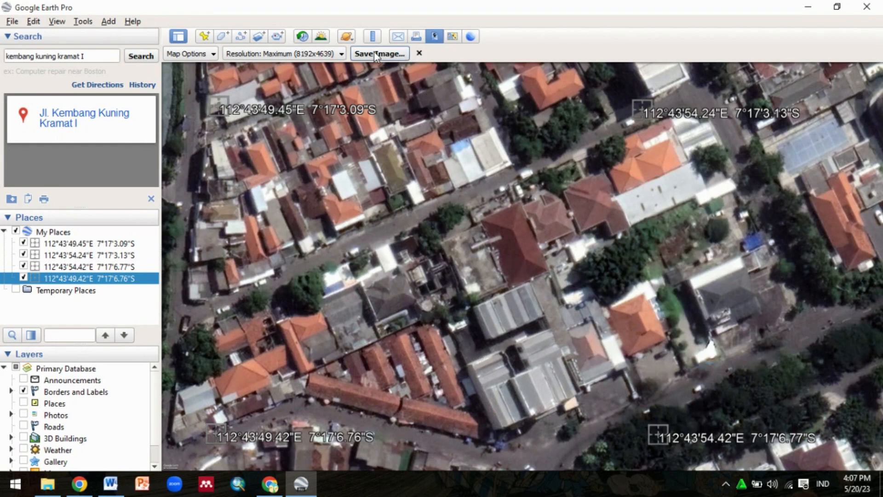
Save the map view as the JPEG image RUMAHAN in the SIG\TUTORIAL folder.
click(197, 54)
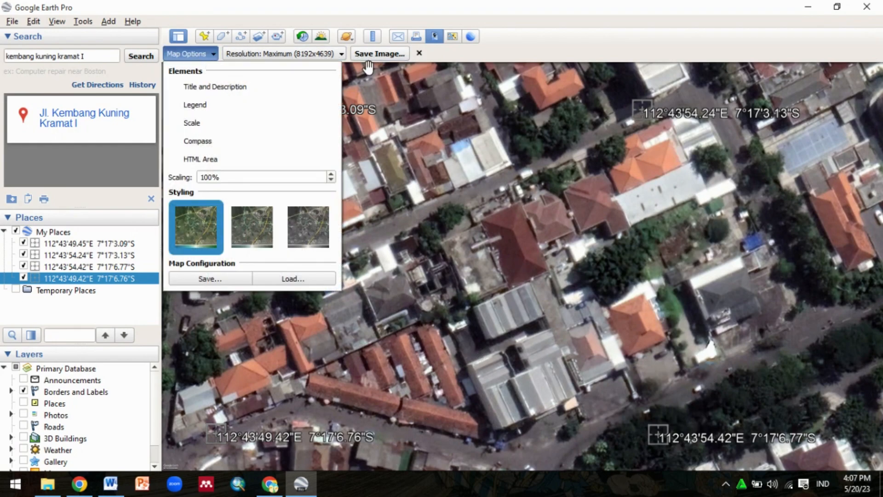
click(447, 57)
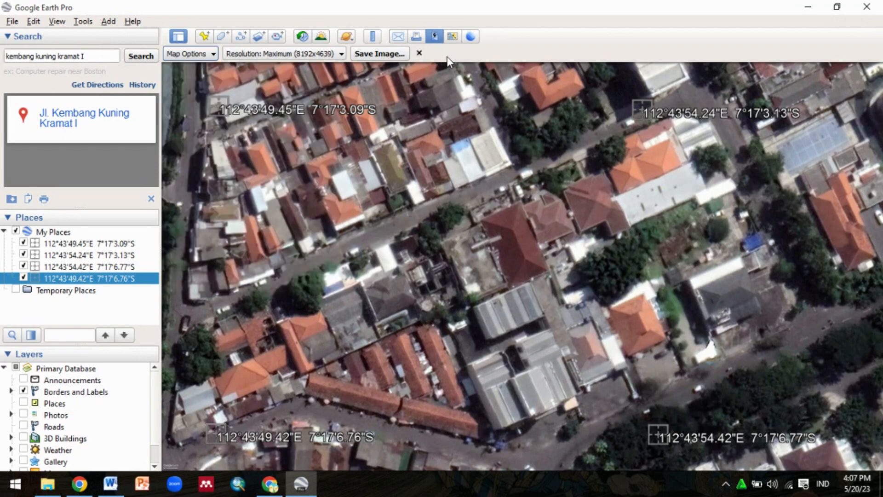
click(384, 58)
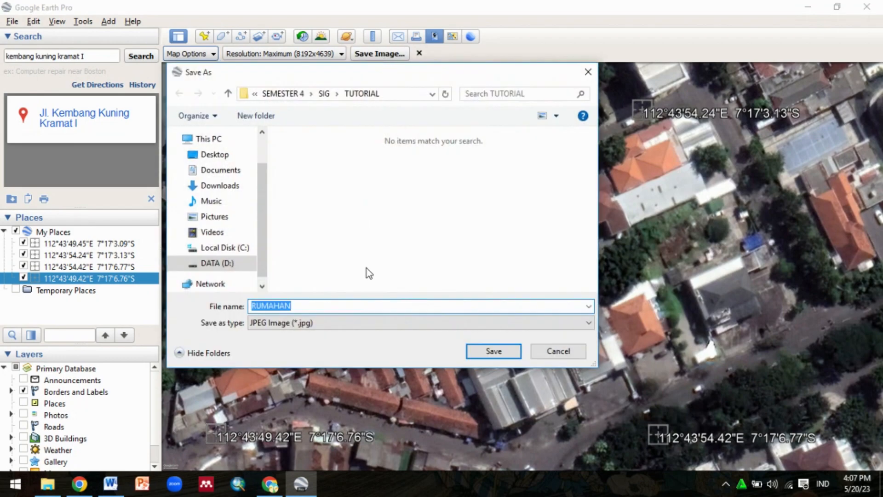
click(508, 351)
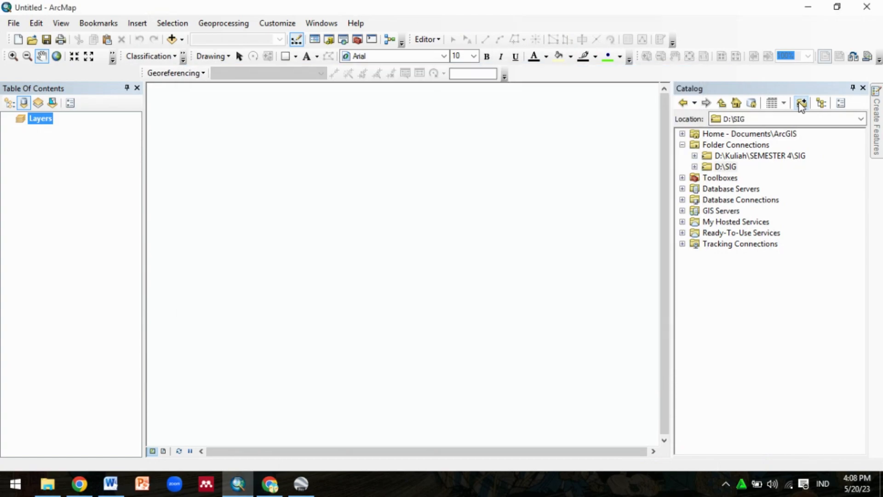
In ArcMap, add a folder connection to D:\Kuliah\SEMESTER 4\SIG\TUTORIAL.
click(801, 104)
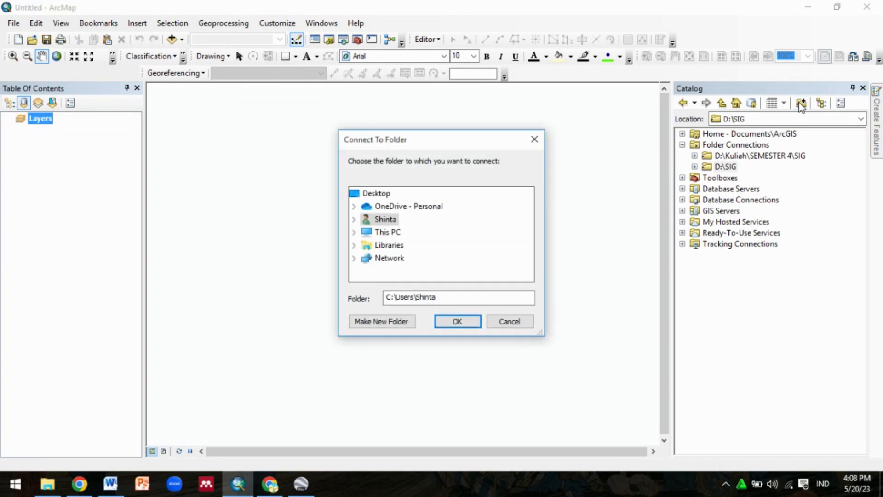
click(353, 232)
drag(529, 230, 529, 250)
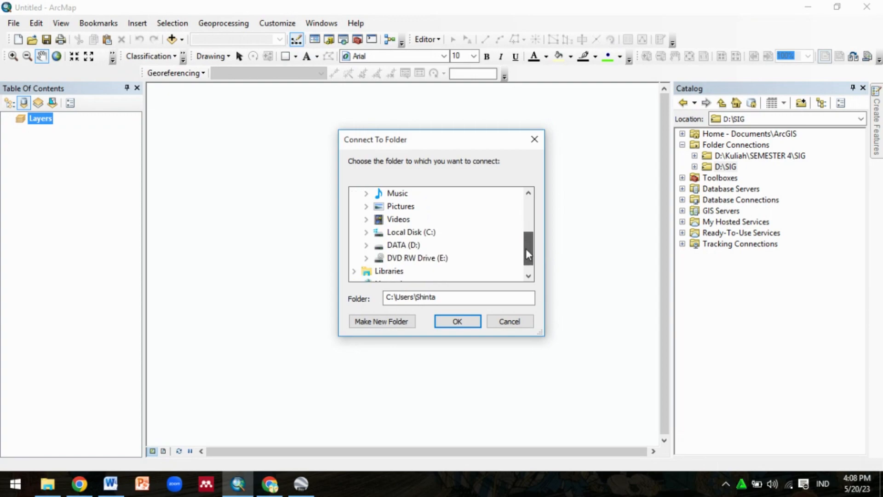
click(366, 246)
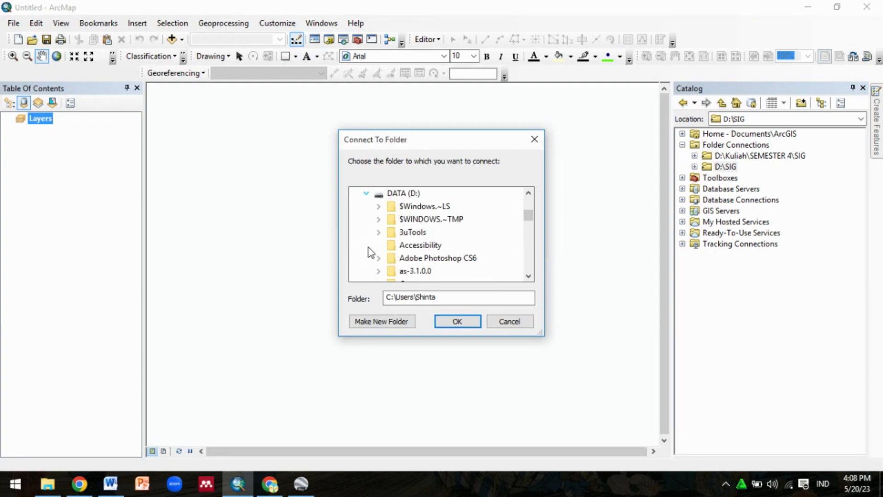
drag(528, 216, 529, 232)
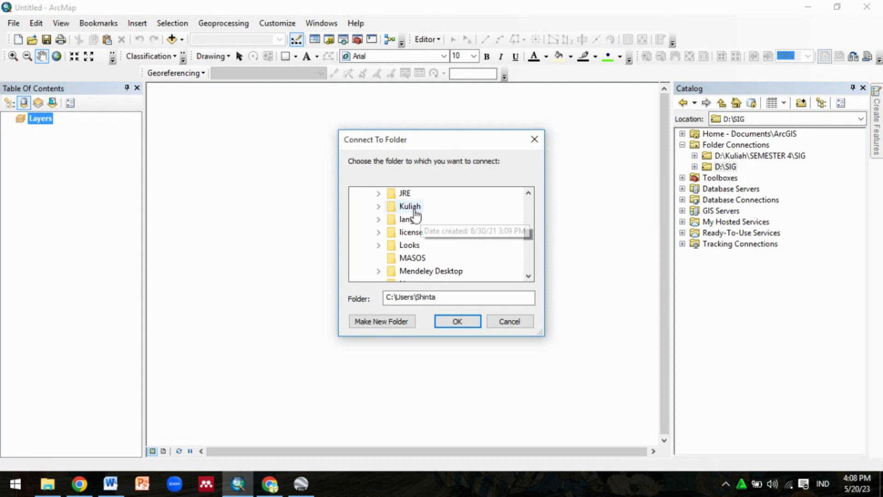
click(378, 207)
click(390, 271)
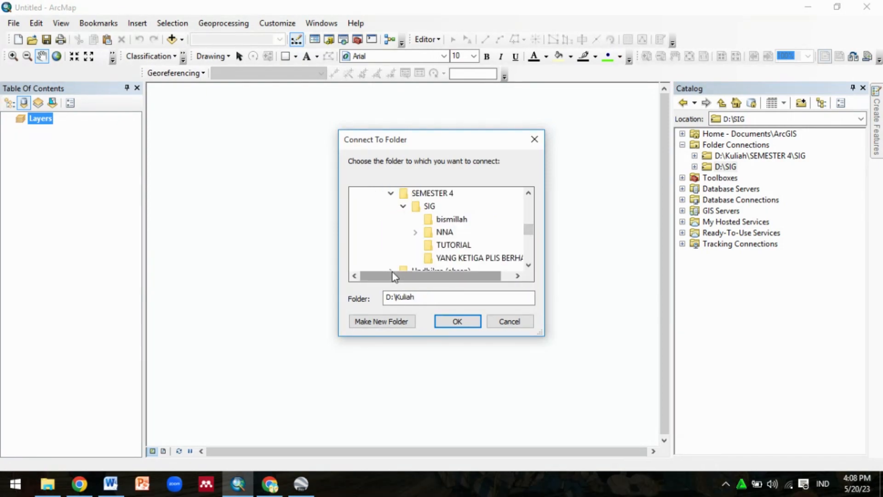
click(445, 246)
click(458, 321)
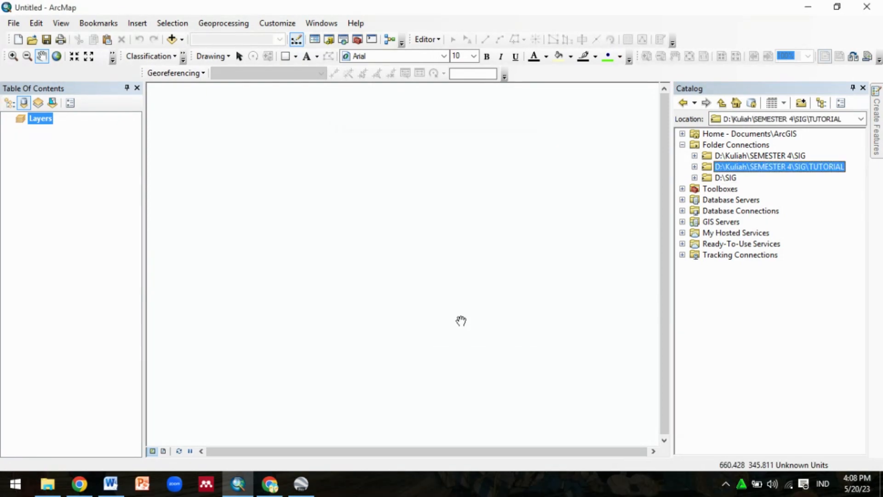
Open the raster dataset properties of RUMAHAN.jpg in the TUTORIAL folder and find its spatial reference.
click(694, 166)
click(722, 179)
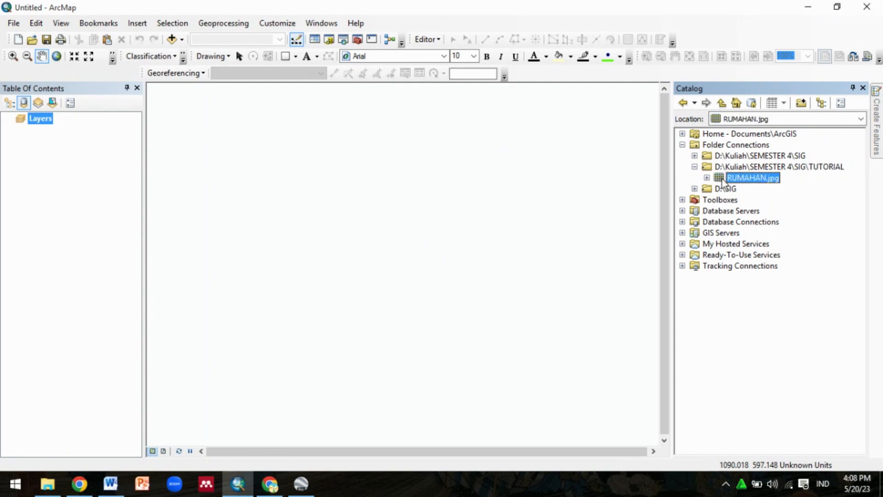
right_click(722, 181)
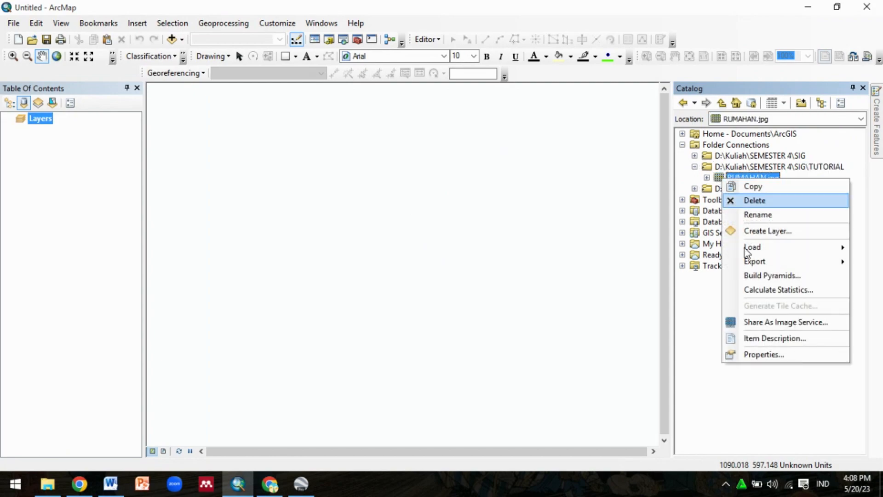
click(764, 355)
drag(593, 216, 585, 322)
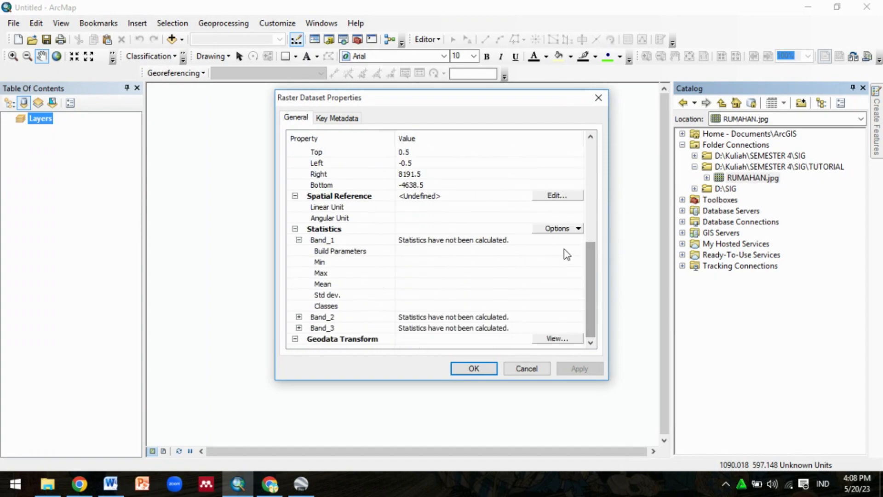
Set the spatial reference of RUMAHAN.jpg to the World geographic coordinate system WGS 1984 and apply the properties.
click(556, 195)
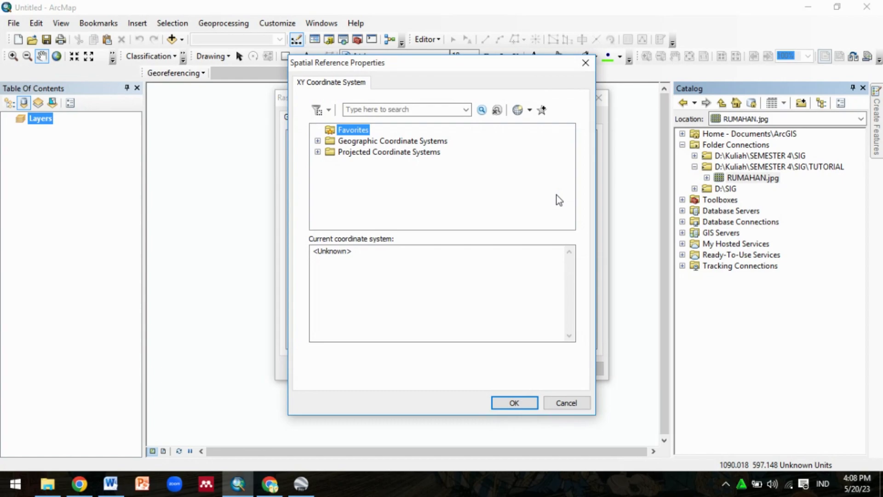
double_click(412, 142)
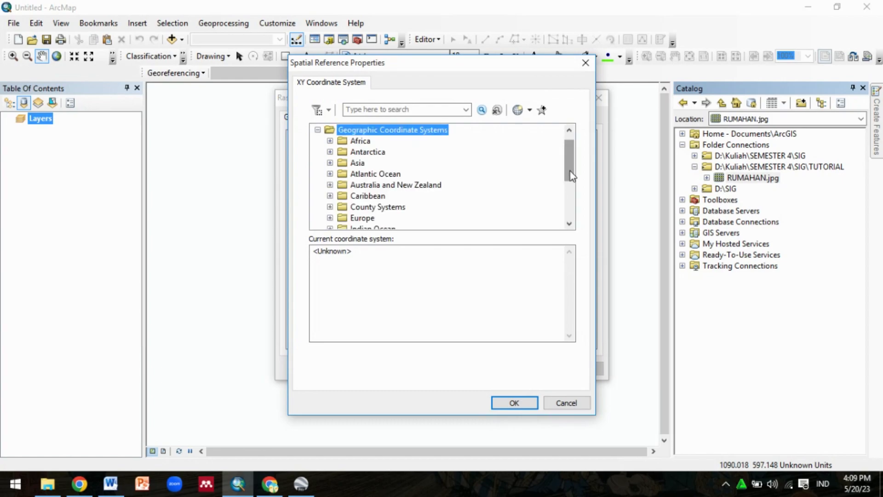
drag(570, 159, 569, 223)
click(363, 208)
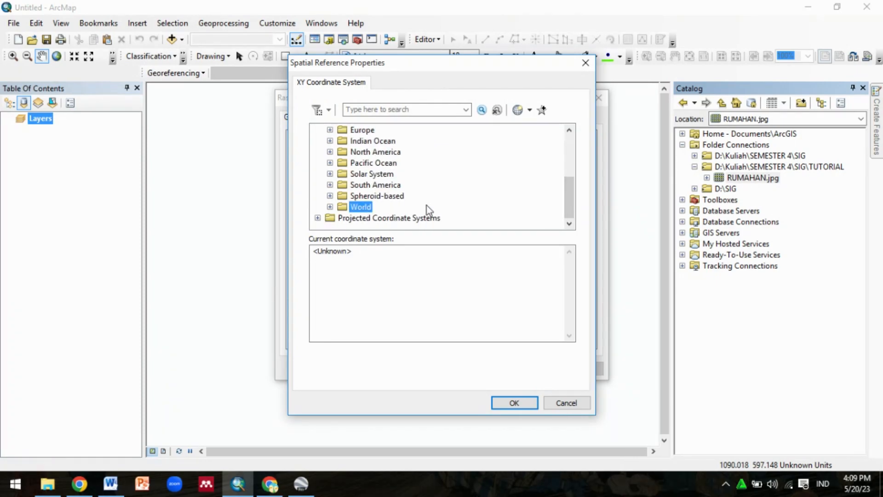
double_click(363, 206)
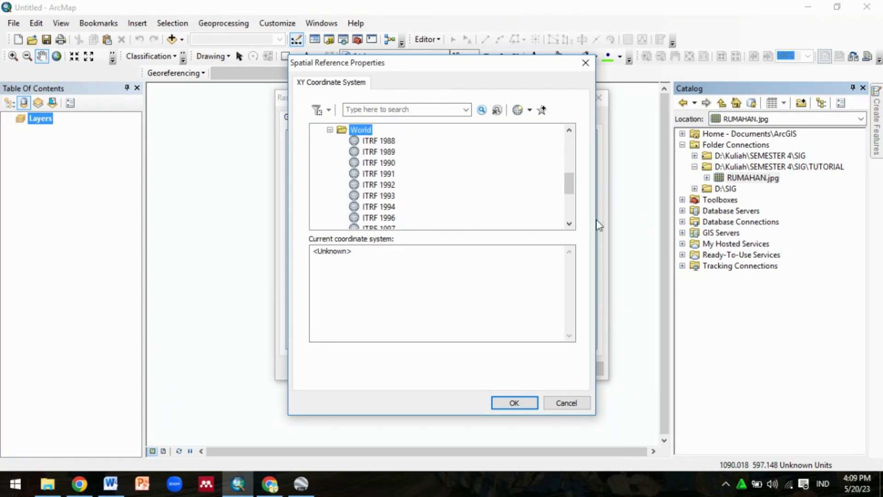
drag(570, 183, 570, 205)
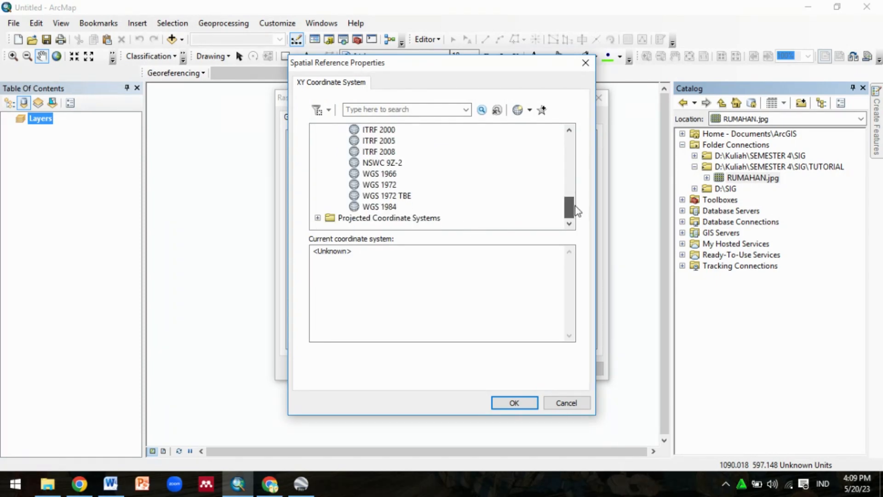
click(393, 209)
click(514, 402)
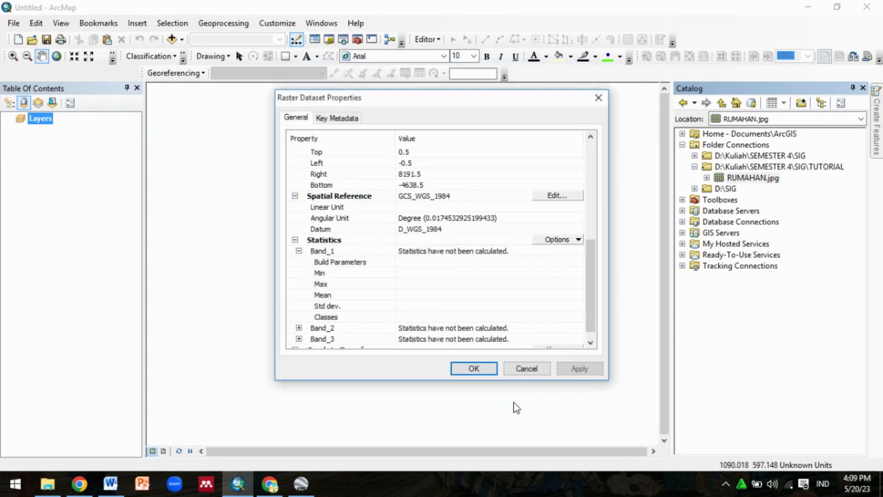
click(492, 368)
Add RUMAHAN.jpg from the TUTORIAL folder to the map, accept the extent warning and activate Add Control Points.
drag(745, 179, 453, 220)
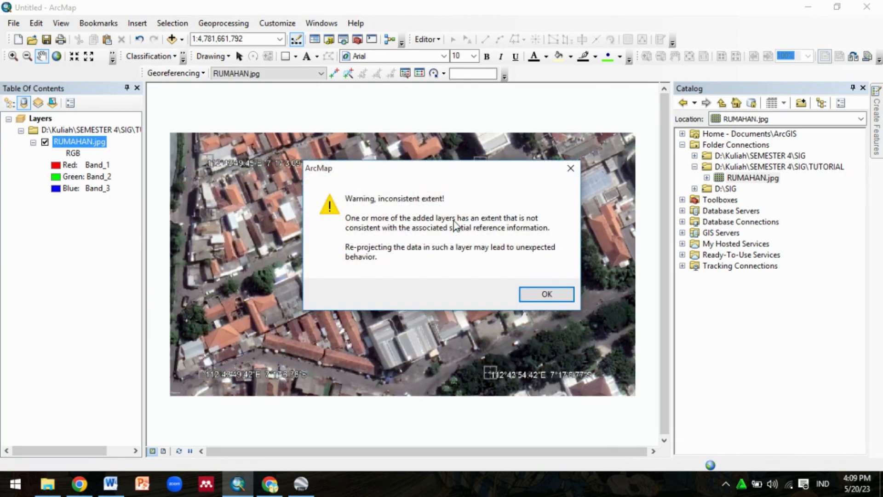
click(545, 293)
click(334, 73)
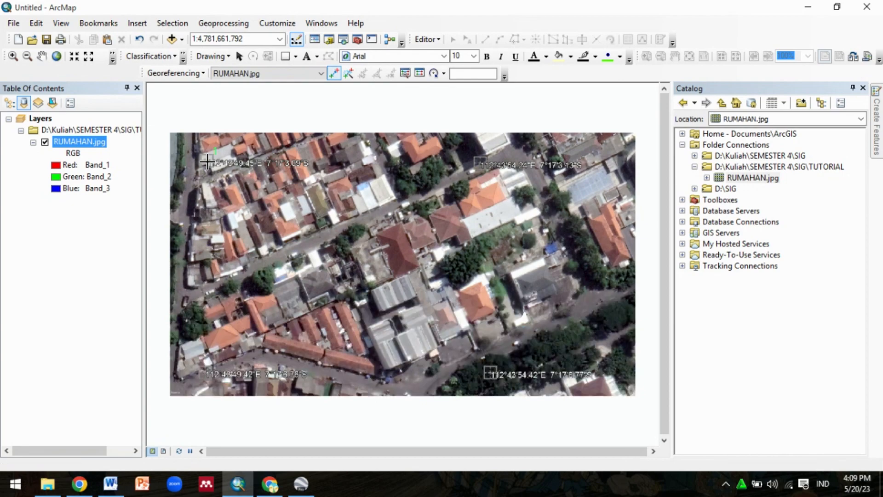
click(207, 161)
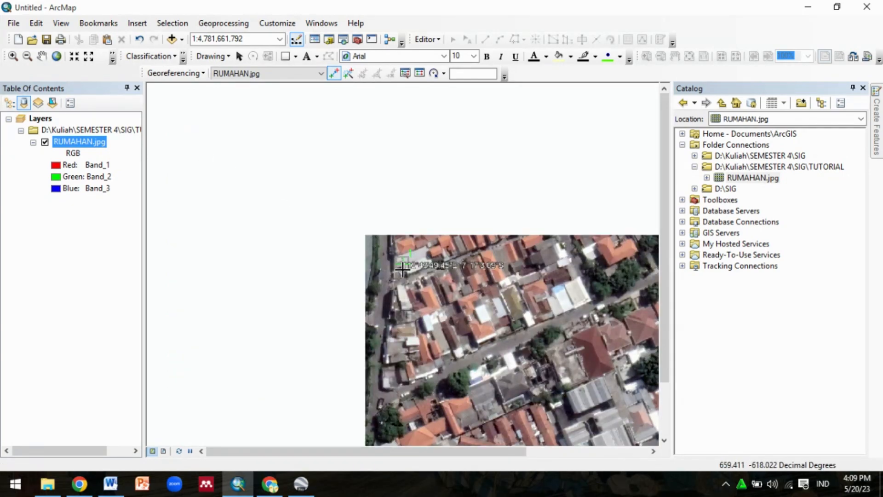
click(403, 263)
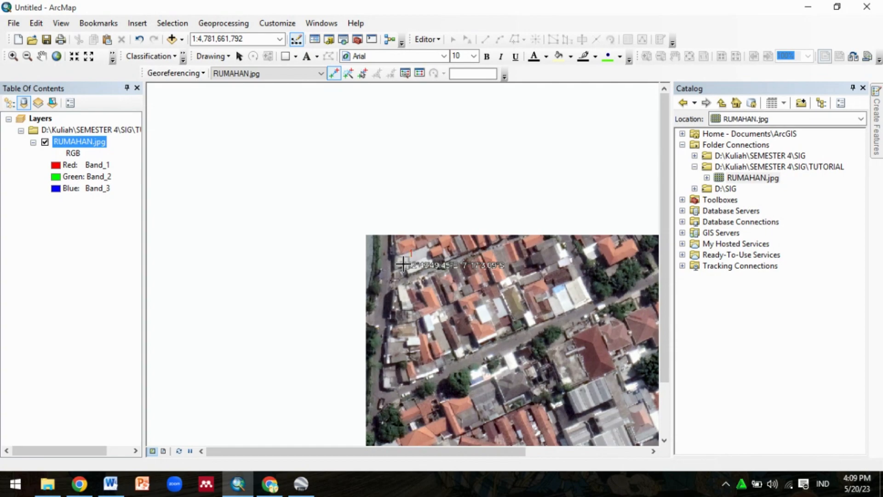
right_click(403, 264)
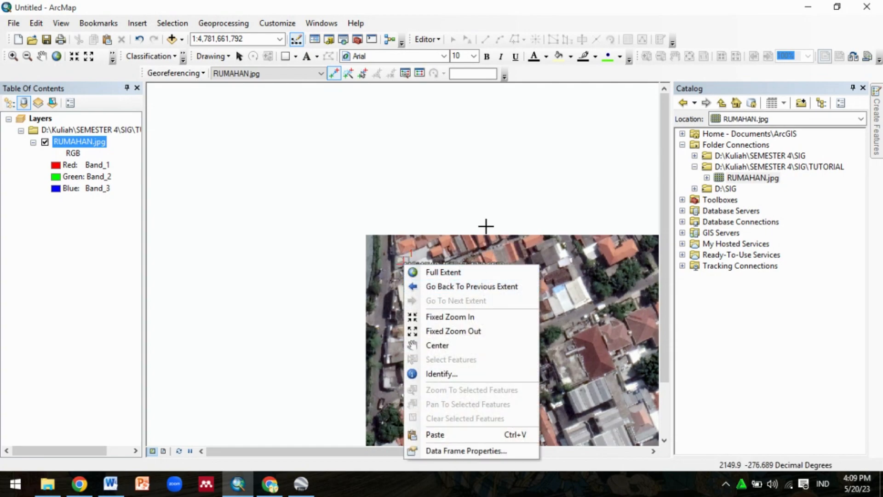
click(419, 69)
click(421, 91)
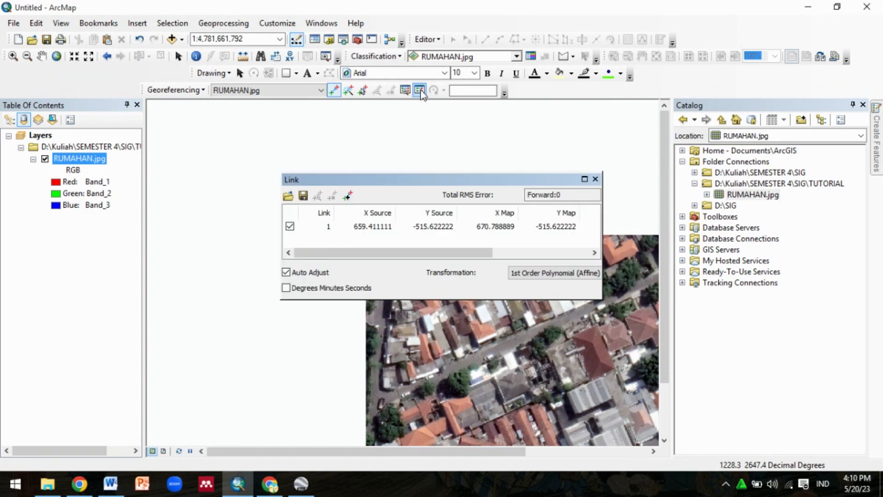
click(474, 230)
key(Delete)
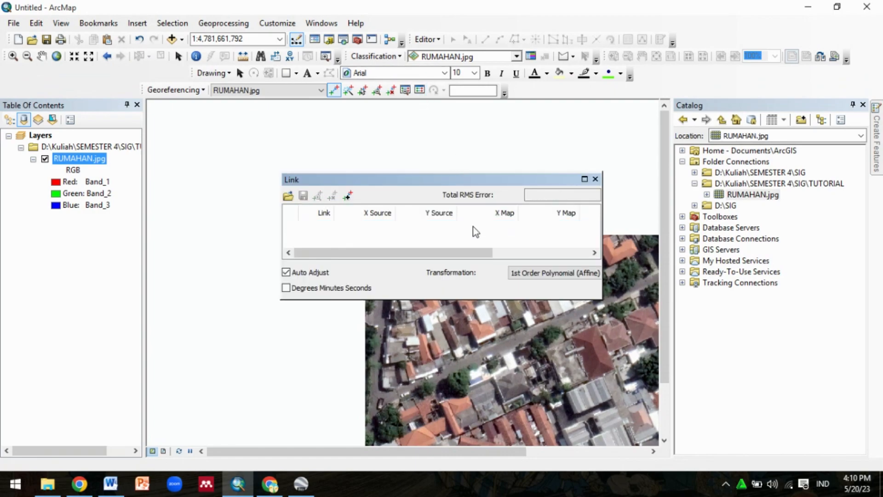
click(595, 179)
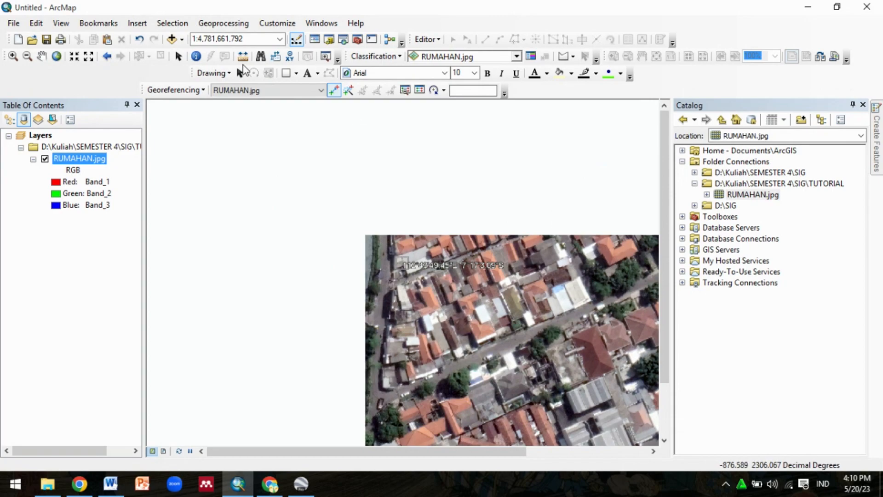
Place the first control point on the image's upper-left marker and set its DMS longitude to 112° 43' 49.45" E.
click(56, 56)
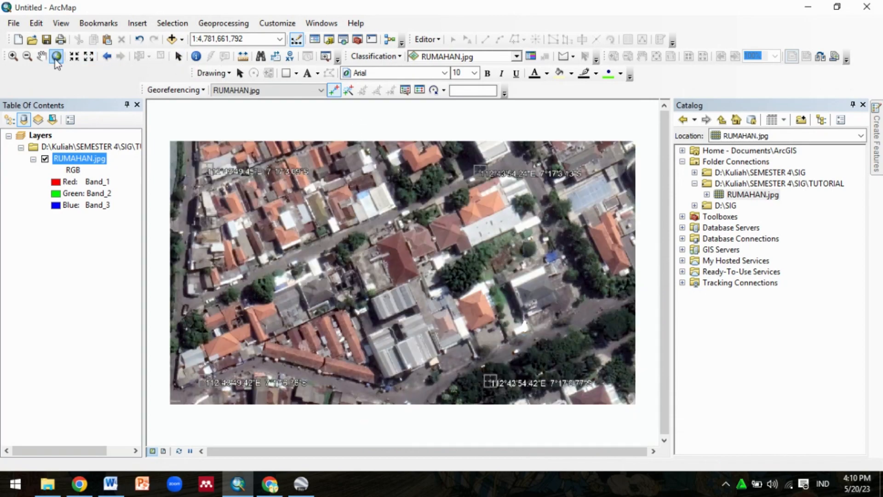
click(207, 170)
right_click(208, 169)
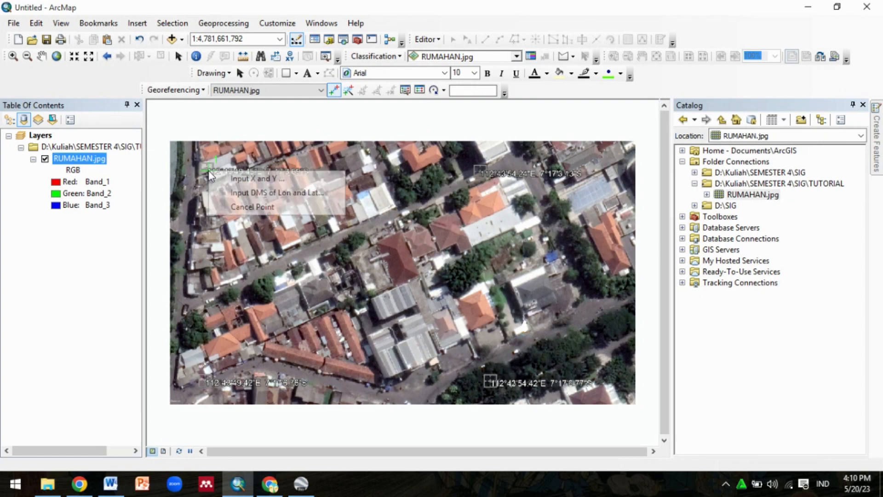
click(256, 193)
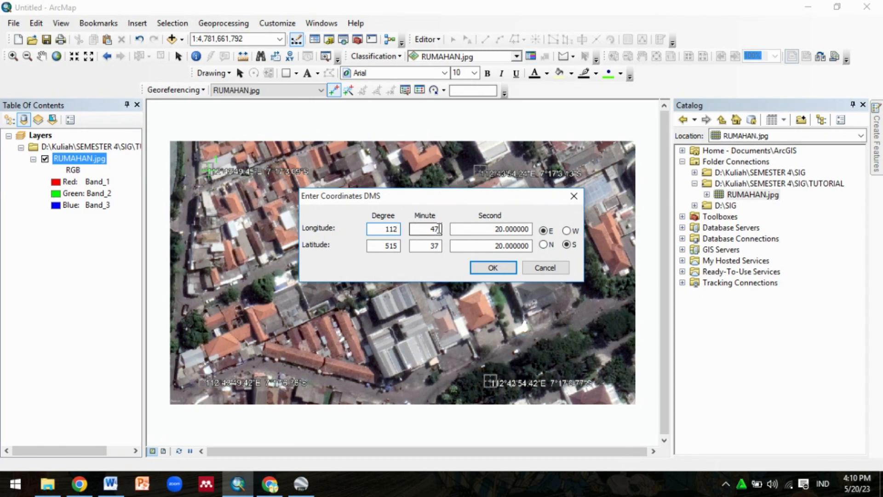
click(528, 228)
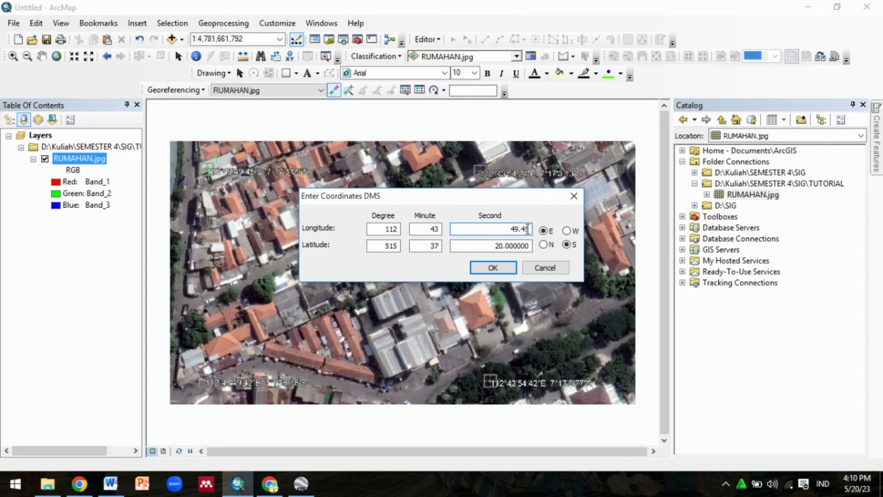
Set the first control point's latitude to 7° 17' 3.09" S and confirm the coordinates.
click(397, 246)
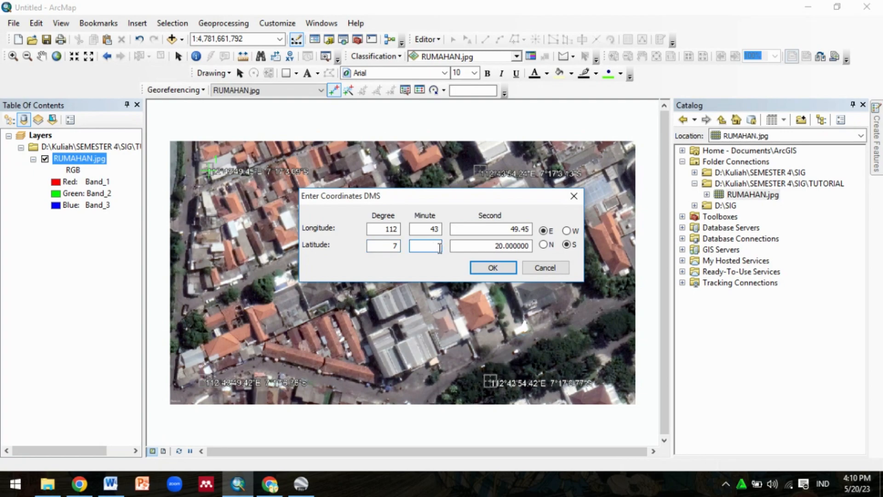
click(530, 244)
key(BackSpace)
key(BackSpace)
key(BackSpace)
key(BackSpace)
key(BackSpace)
key(BackSpace)
key(BackSpace)
key(BackSpace)
key(BackSpace)
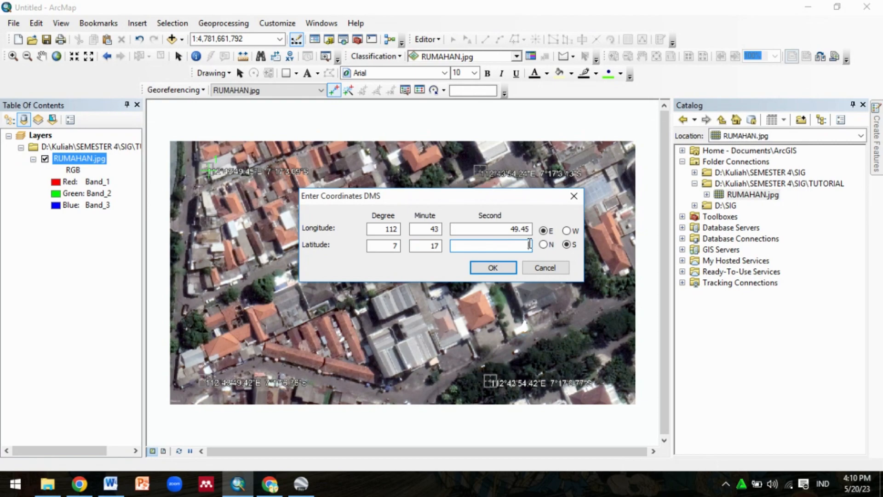
text(3.09)
click(486, 268)
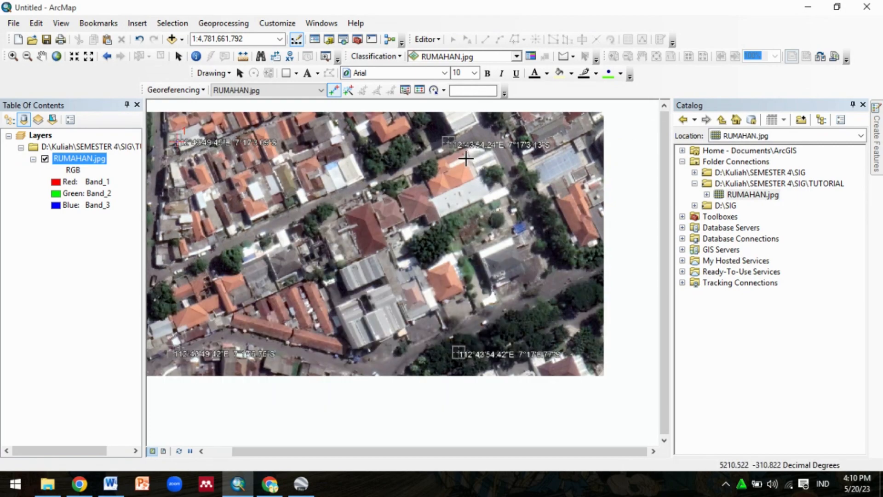
Place the second control point on the image's upper-right marker and set its DMS longitude to 112° 43' 54.24" E.
click(448, 142)
right_click(448, 142)
click(478, 164)
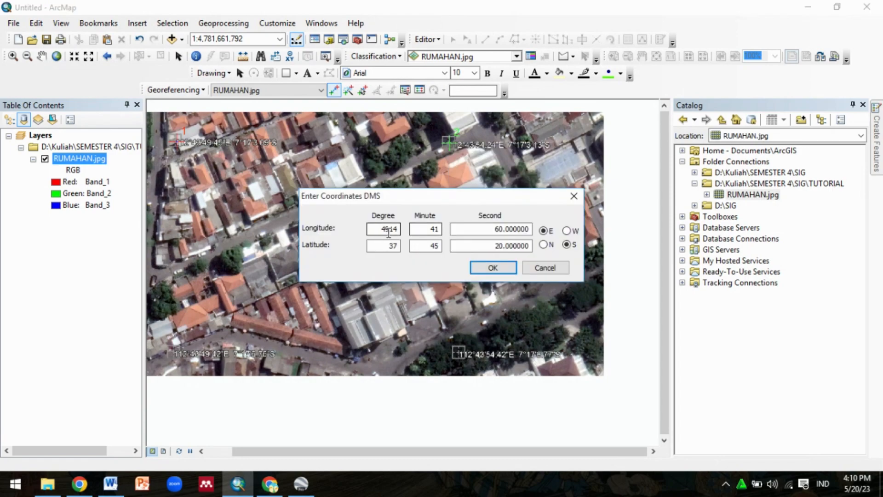
double_click(389, 229)
text(112)
click(437, 230)
text(43)
click(529, 230)
key(BackSpace)
key(BackSpace)
key(BackSpace)
key(BackSpace)
key(BackSpace)
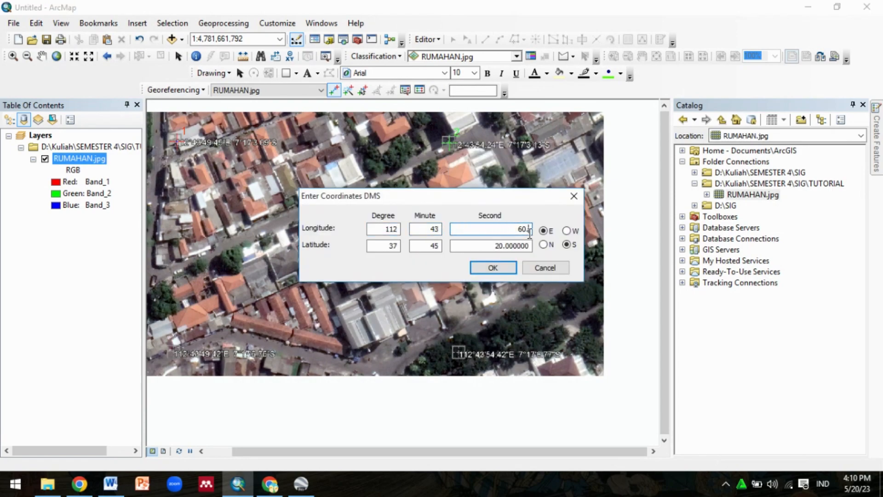
text(54)
Set the second control point's latitude to 7° 17' 3.13" S and confirm the coordinates.
click(399, 242)
double_click(439, 245)
key(BackSpace)
text(17)
double_click(528, 246)
text(2)
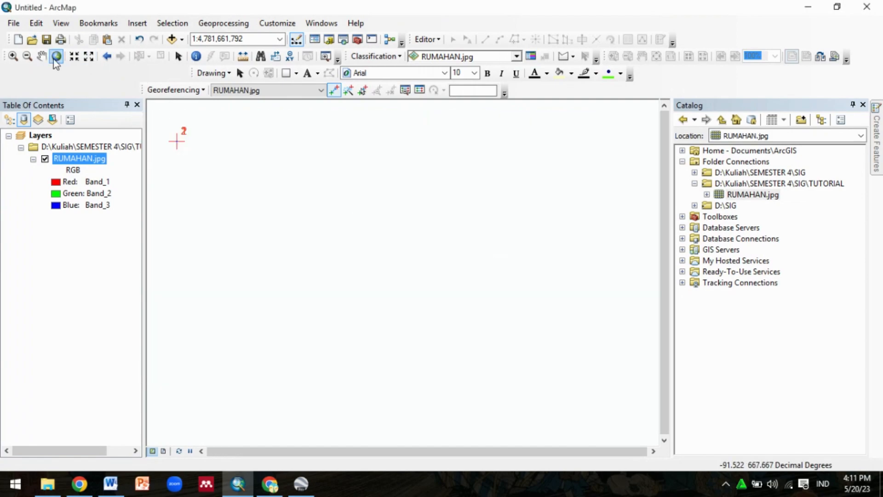
Add the third control point on the image's lower-right marker with coordinates 112° 43' 54.42" E, 7° 17' 6.77" S.
click(56, 56)
click(490, 380)
right_click(490, 380)
click(531, 402)
click(528, 229)
key(BackSpace)
key(BackSpace)
key(BackSpace)
key(BackSpace)
text(2)
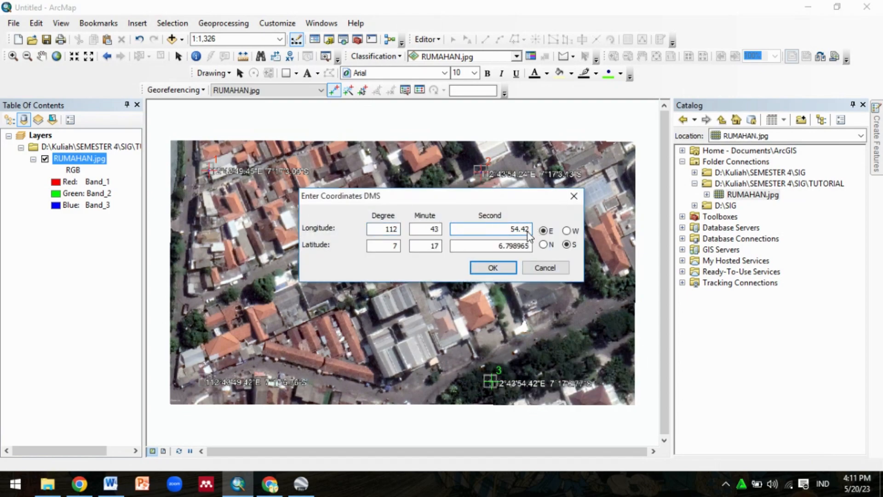
double_click(529, 246)
text(6.77)
click(501, 268)
Add the fourth control point on the image's lower-left marker with coordinates 112° 43' 49.42" E, 7° 17' 6.76" S.
click(206, 378)
right_click(205, 378)
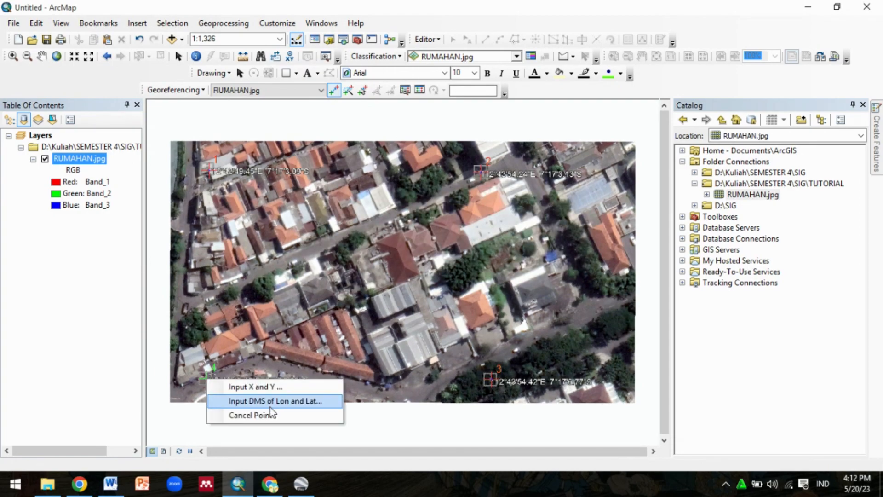
click(269, 407)
click(495, 229)
double_click(495, 229)
text(49.42)
click(530, 245)
key(BackSpace)
key(BackSpace)
key(BackSpace)
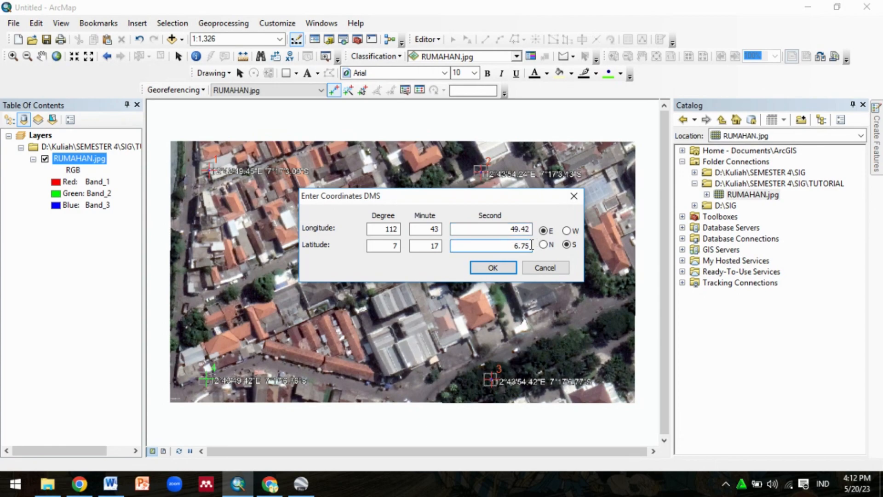
text(76)
click(493, 267)
Start a new shapefile in the TUTORIAL folder named batas with the Polyline feature type.
click(760, 184)
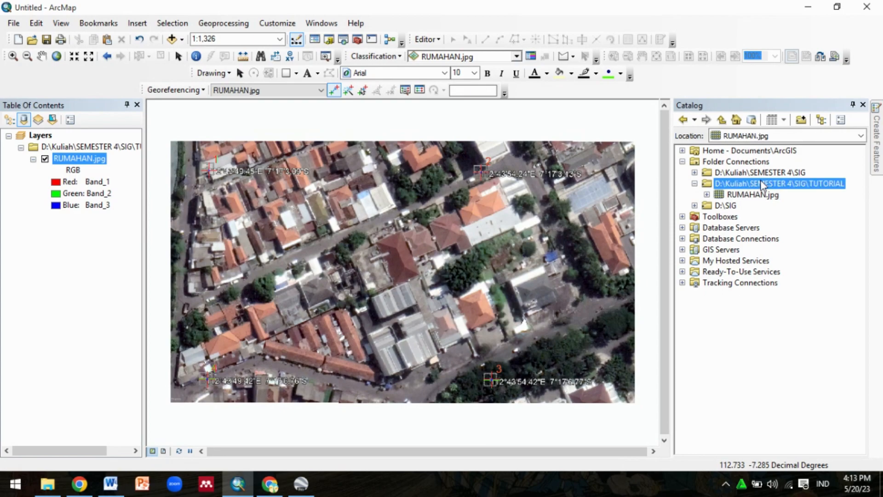
right_click(761, 184)
mouse_move(849, 260)
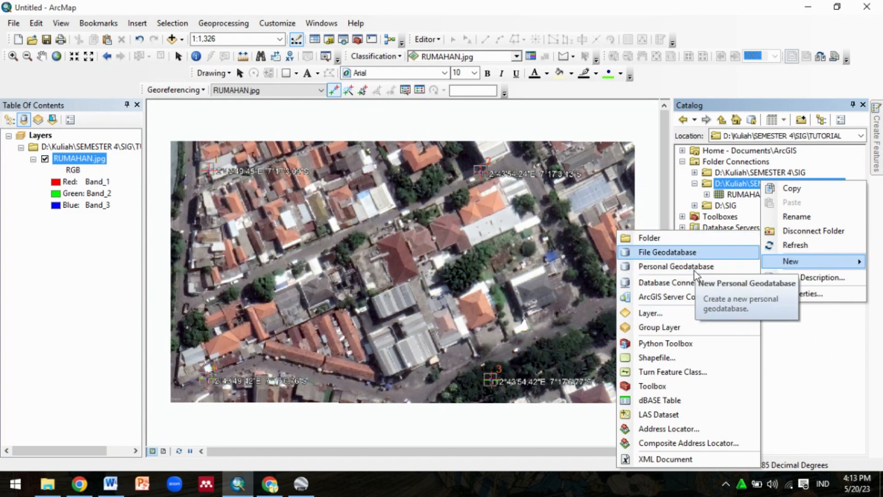
click(662, 358)
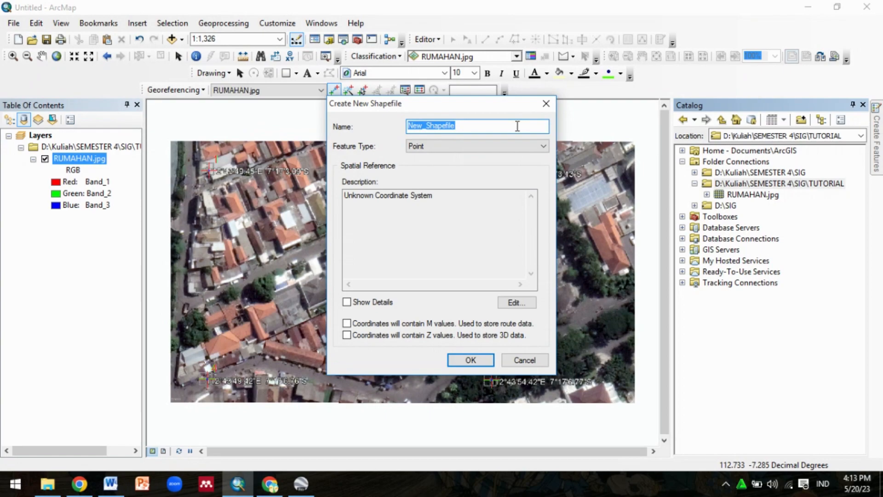
text(batas)
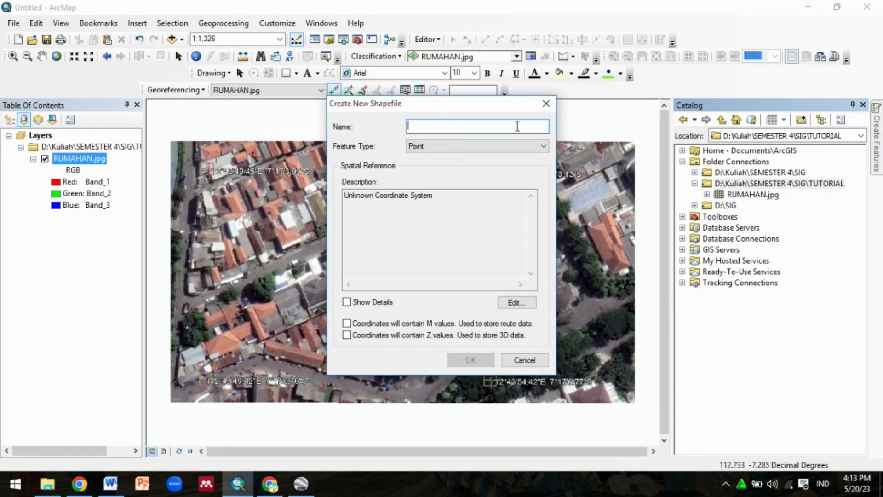
click(545, 146)
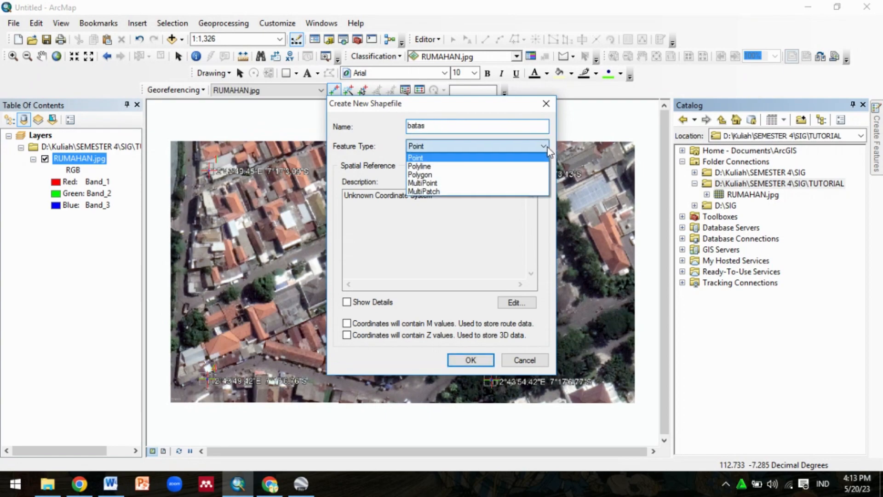
click(521, 166)
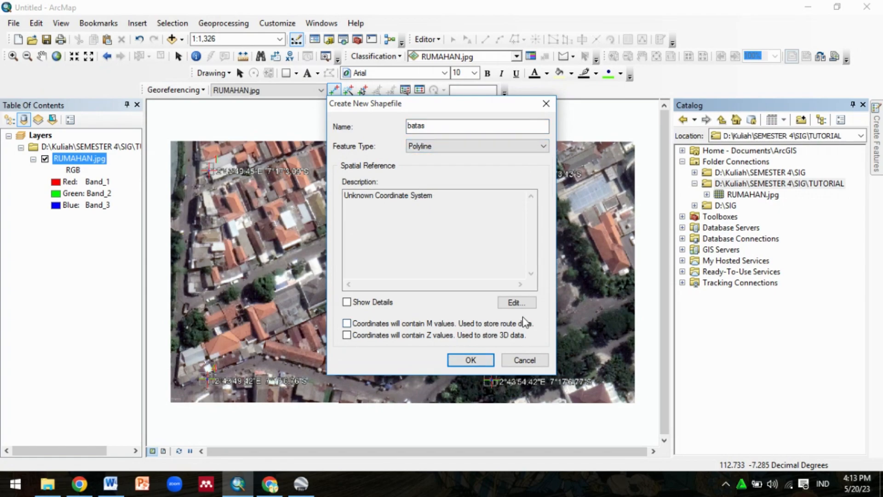
Assign the World geographic coordinate system WGS 1984 to the batas shapefile and create it.
click(517, 306)
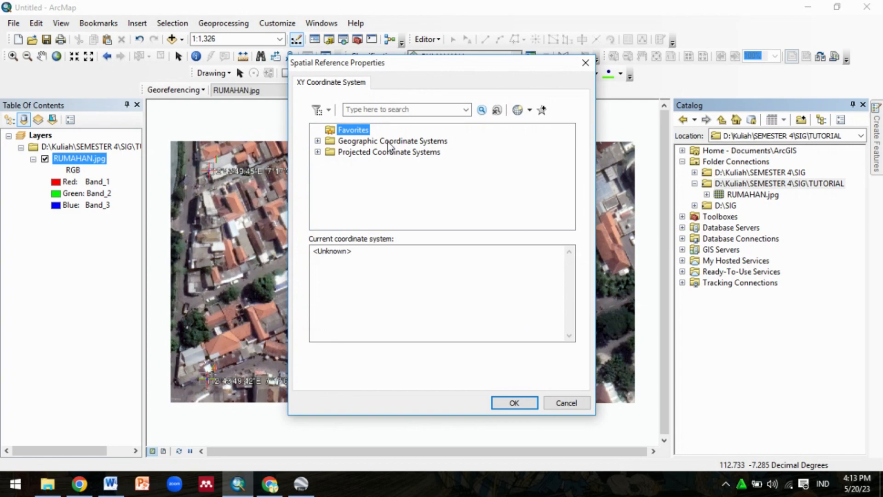
click(389, 142)
double_click(418, 141)
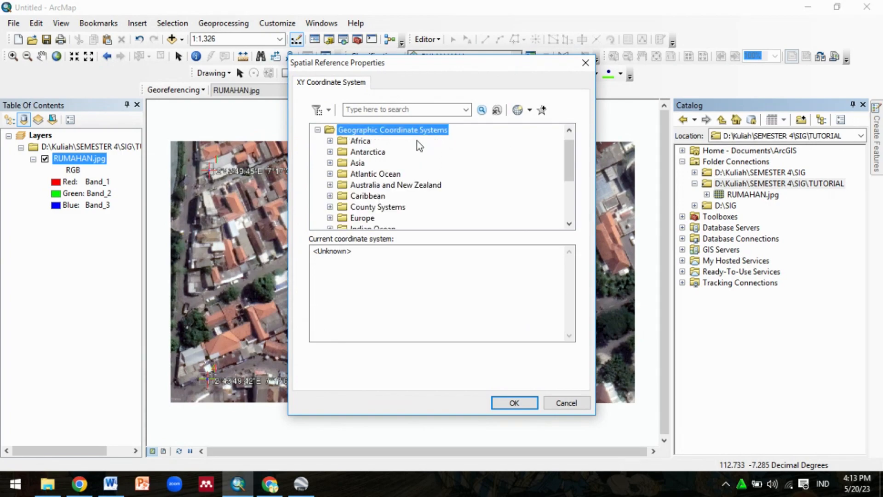
scroll(569, 167, down, 3)
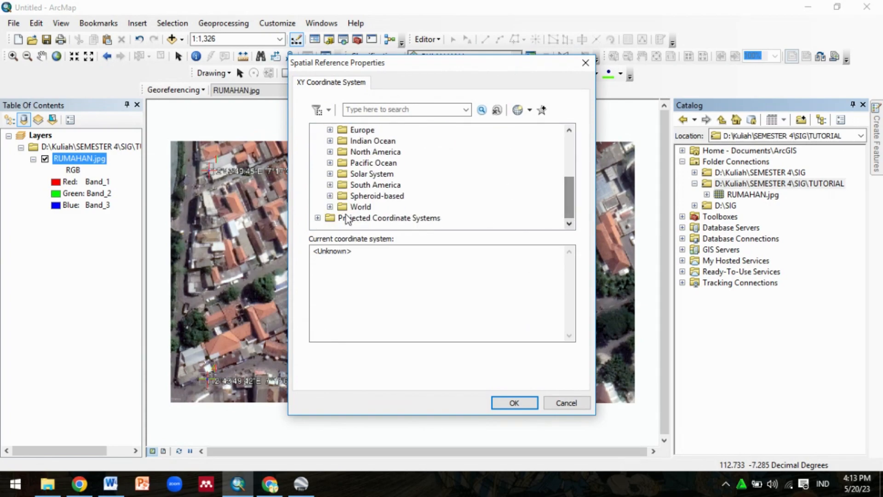
click(360, 207)
double_click(360, 207)
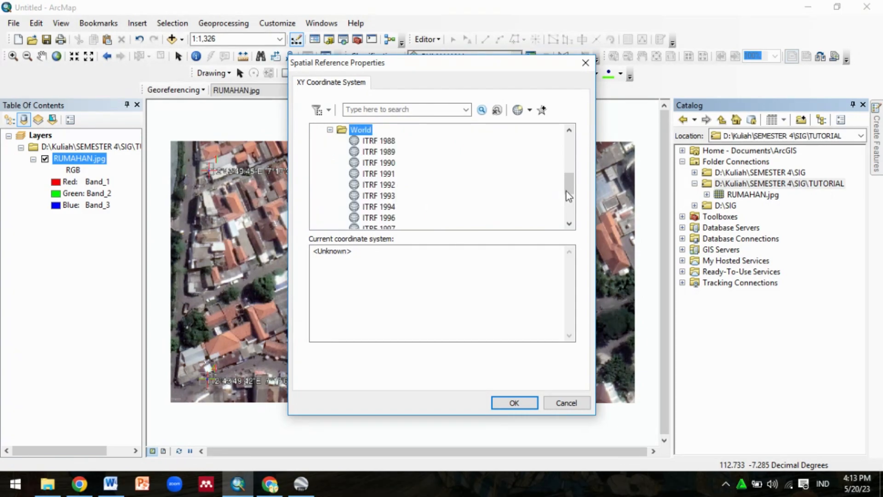
drag(569, 190, 573, 235)
click(380, 206)
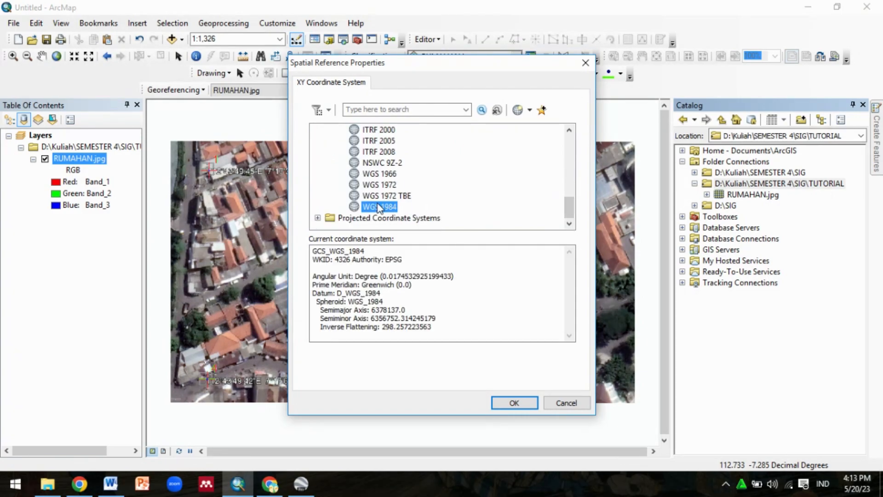
click(514, 404)
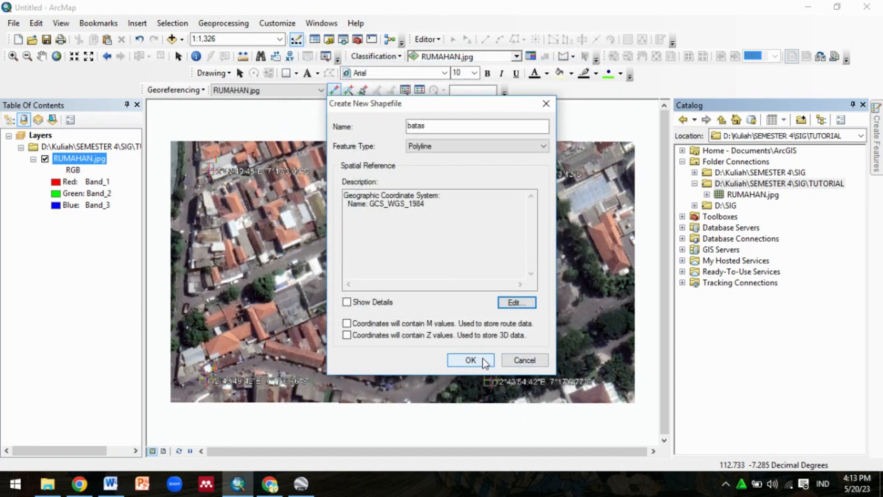
click(470, 359)
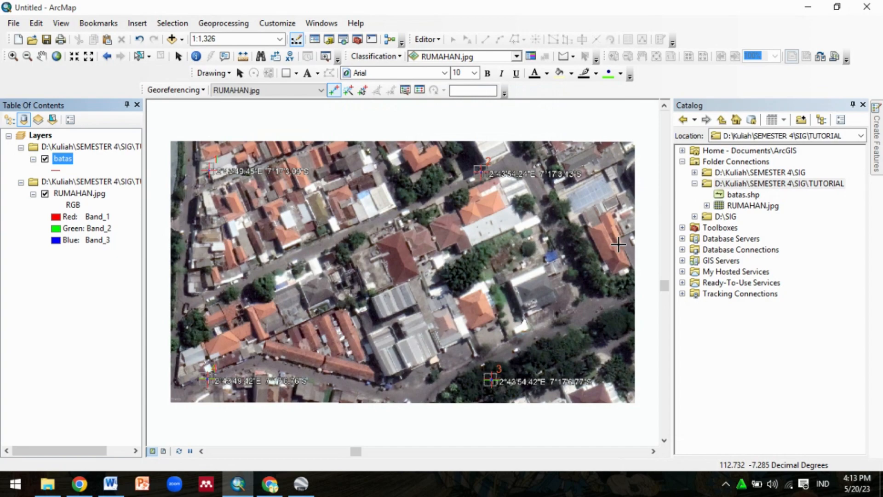
Start an edit session for the batas layer, continuing despite the spatial reference mismatch.
click(427, 44)
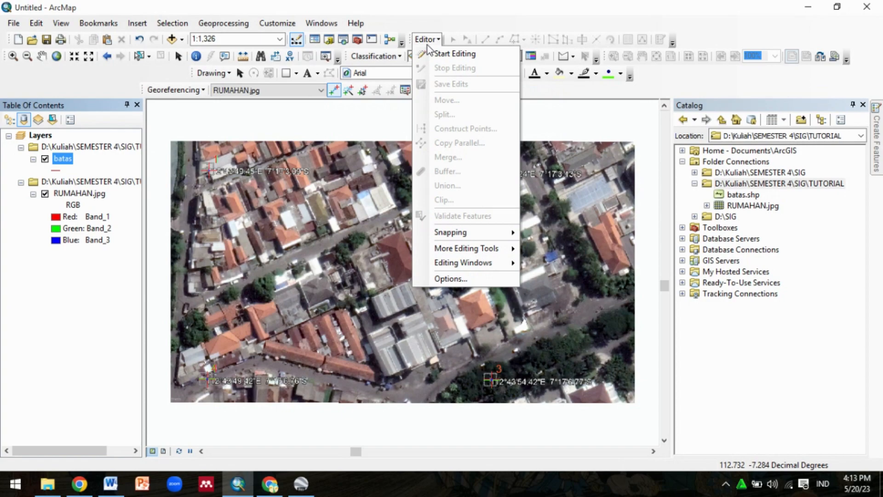
click(440, 54)
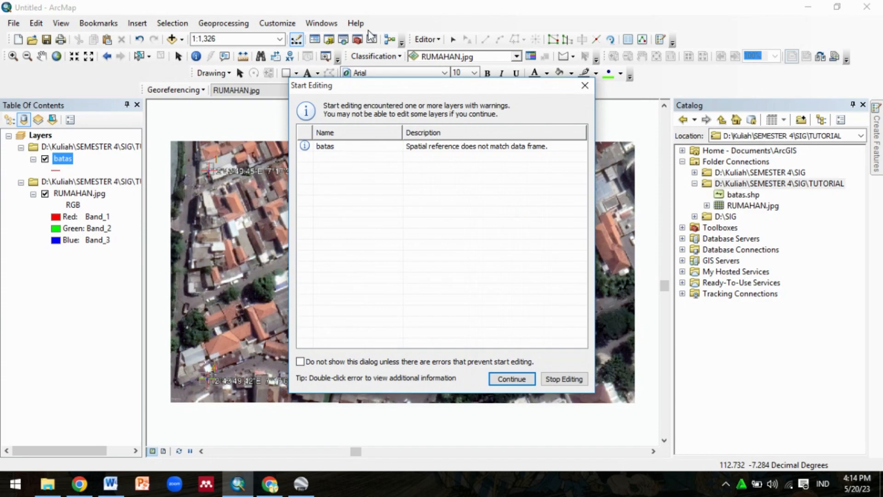
click(411, 147)
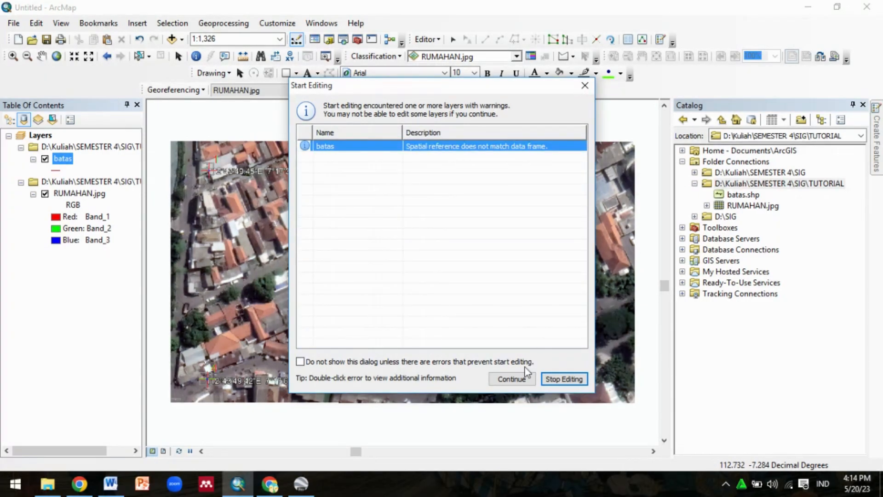
click(524, 380)
Activate the batas feature template with the Line construction tool, leaving its template properties as they are.
click(427, 39)
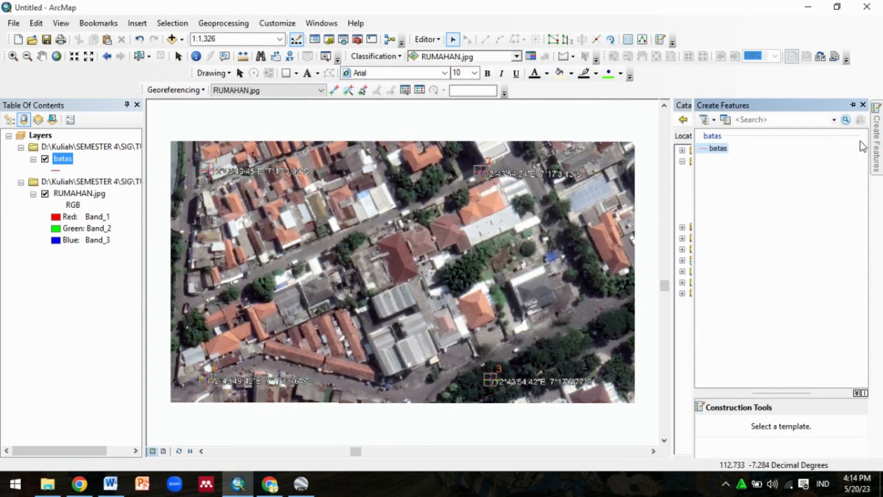
click(718, 148)
double_click(717, 149)
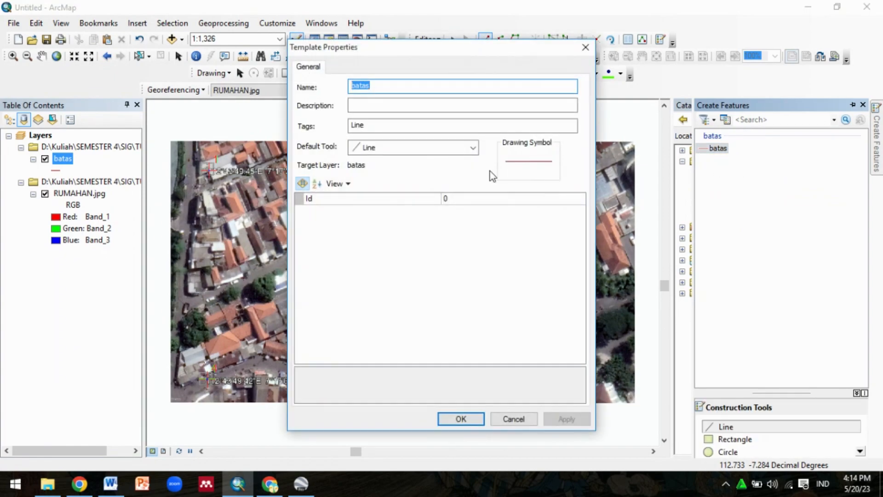
click(585, 47)
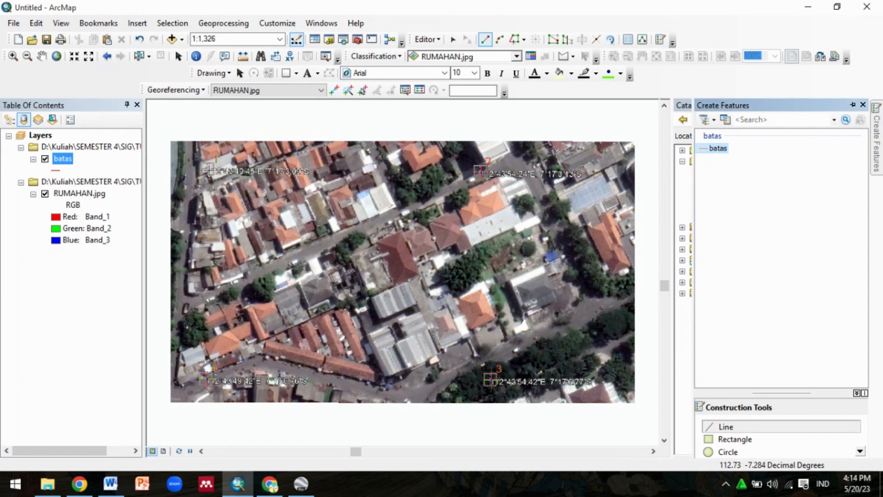
Digitize the outer batas boundary as one line through control markers 1, 2, 3 and 4, closing it back at marker 1.
click(209, 171)
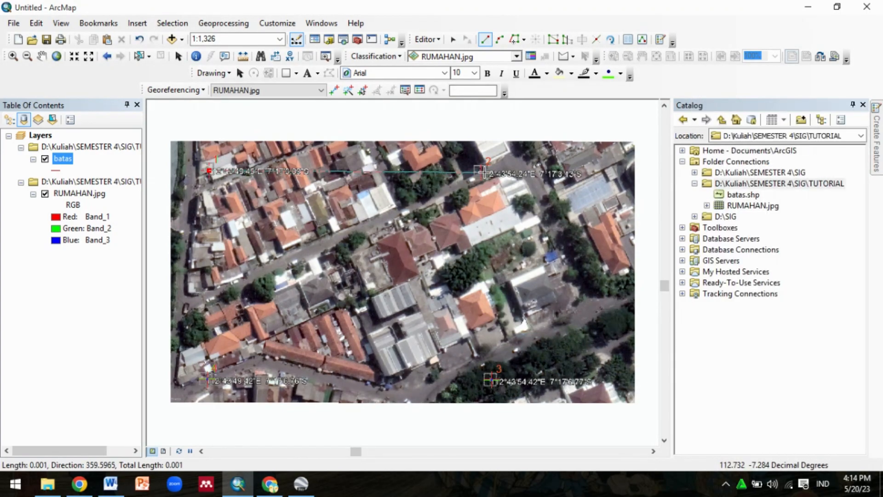
click(481, 172)
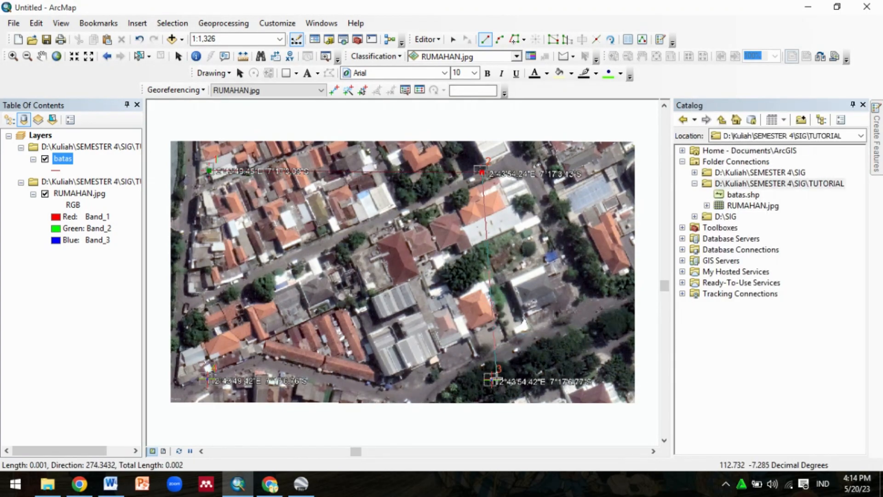
click(492, 380)
click(206, 379)
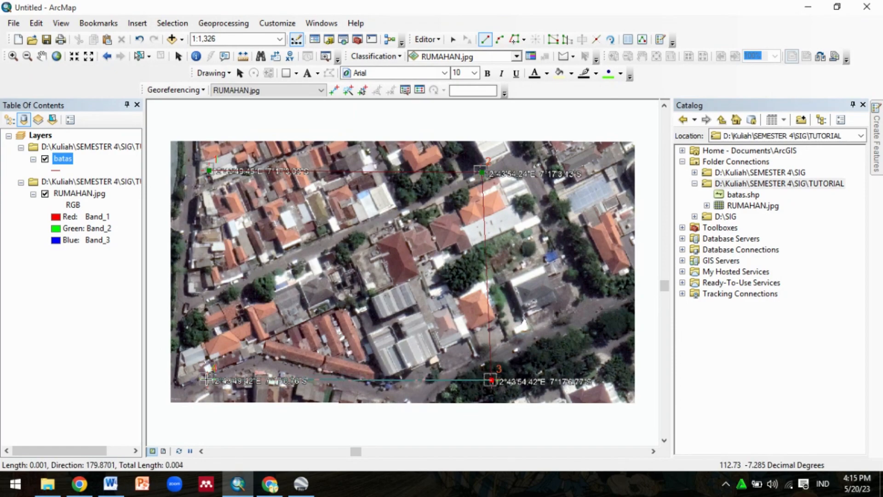
double_click(209, 161)
Draw two diagonal batas lines from the left boundary to the top boundary, following the gaps between the upper rows of houses.
scroll(207, 185, down, 1)
scroll(208, 184, down, 5)
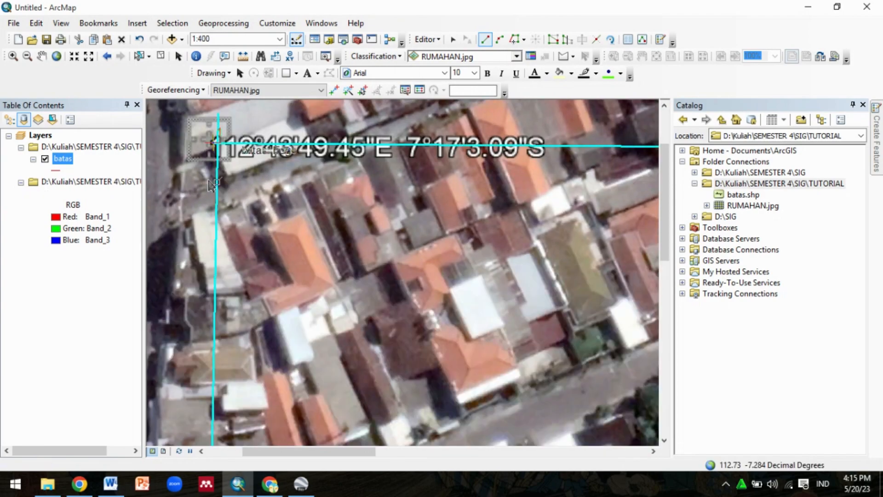
scroll(217, 164, down, 2)
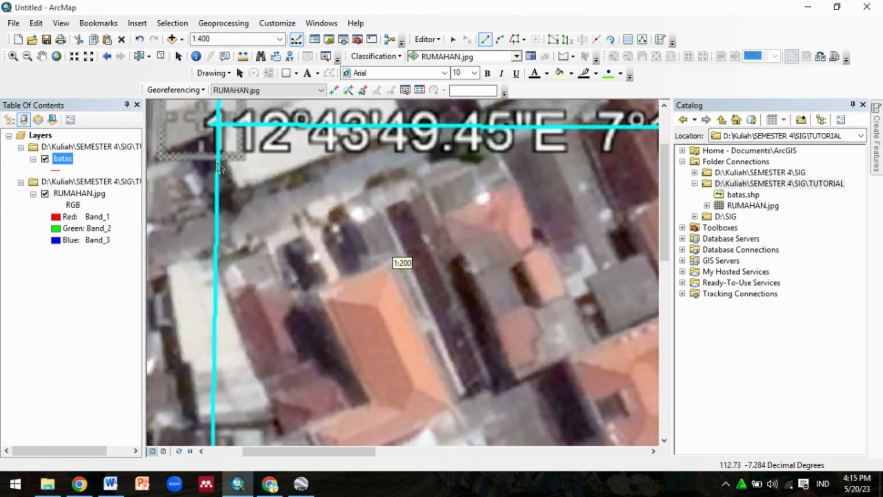
scroll(217, 164, up, 4)
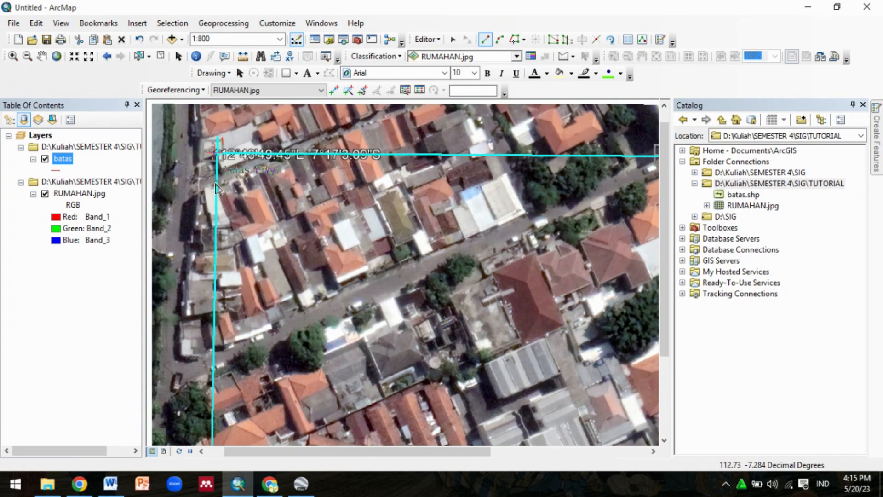
click(216, 183)
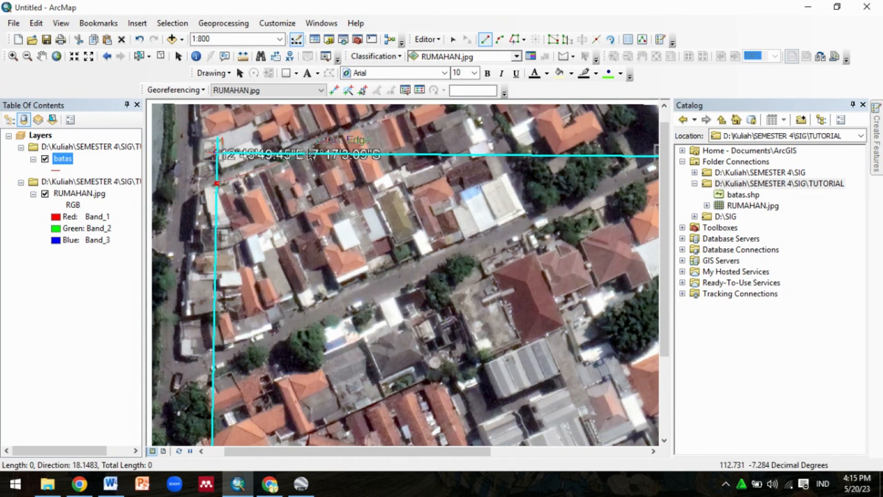
double_click(308, 153)
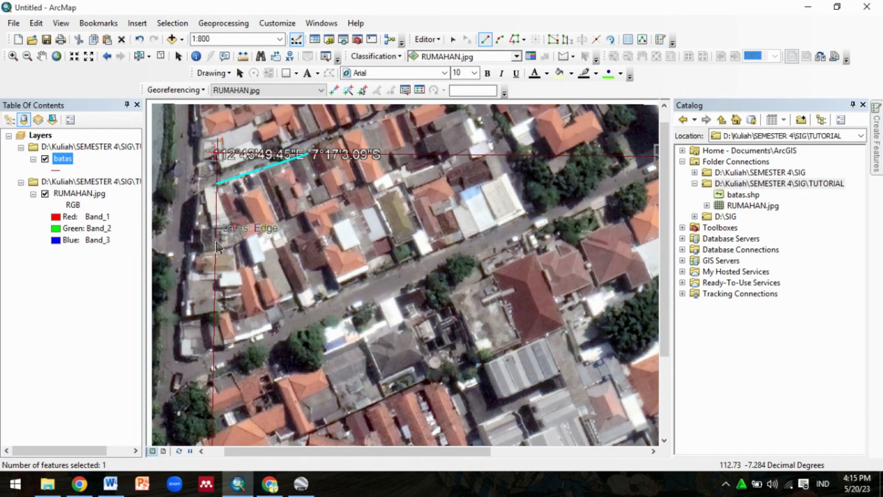
click(215, 252)
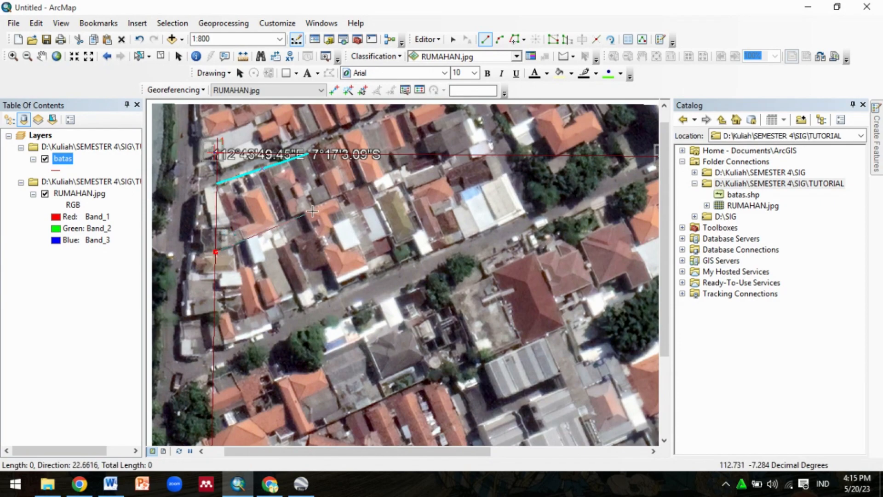
double_click(411, 156)
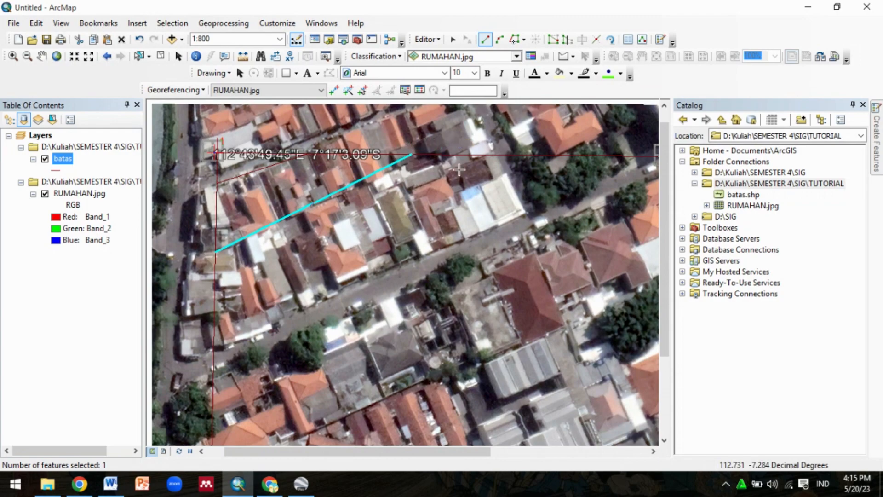
Draw a batas line from the left boundary along the main road's upper edge, turning up past the white-roofed building to the top boundary.
click(213, 350)
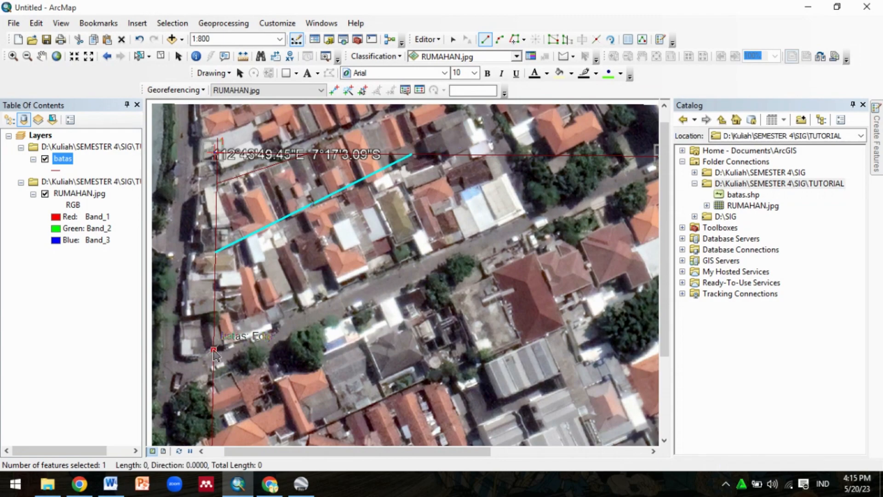
click(527, 213)
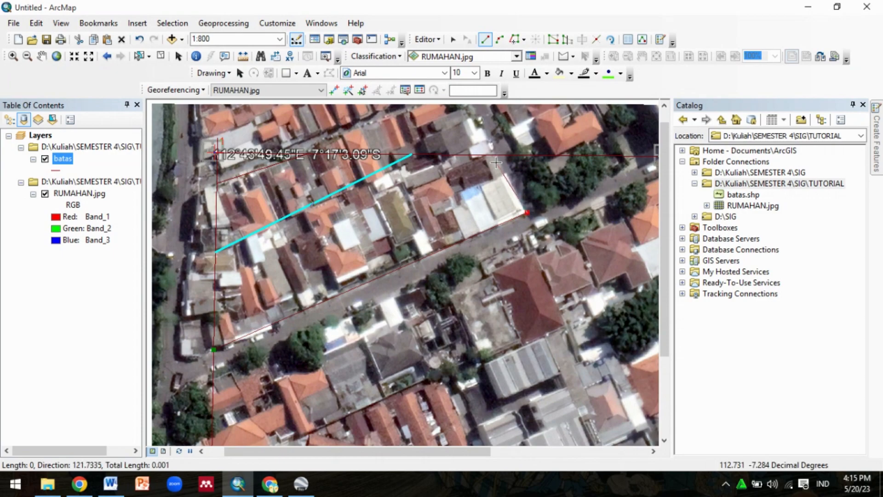
double_click(496, 158)
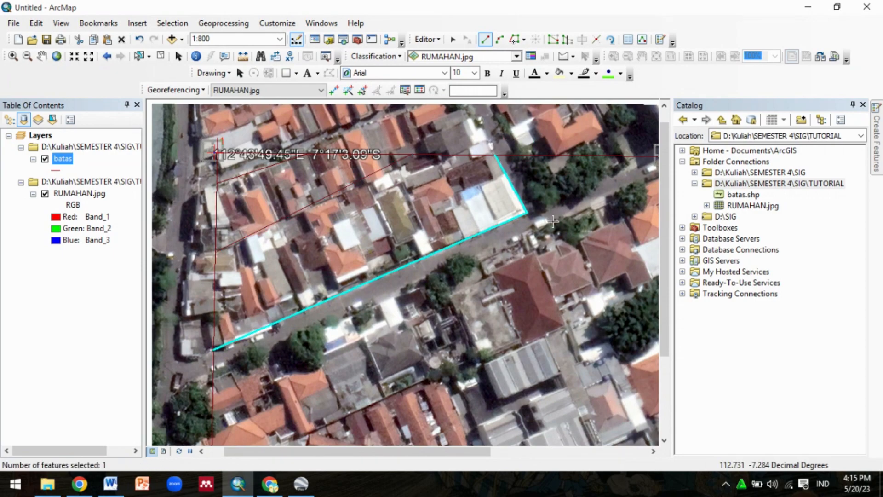
Draw two batas lines from the left to the right boundary, one along the main road's lower edge and one between the building rows below.
scroll(667, 281, down, 3)
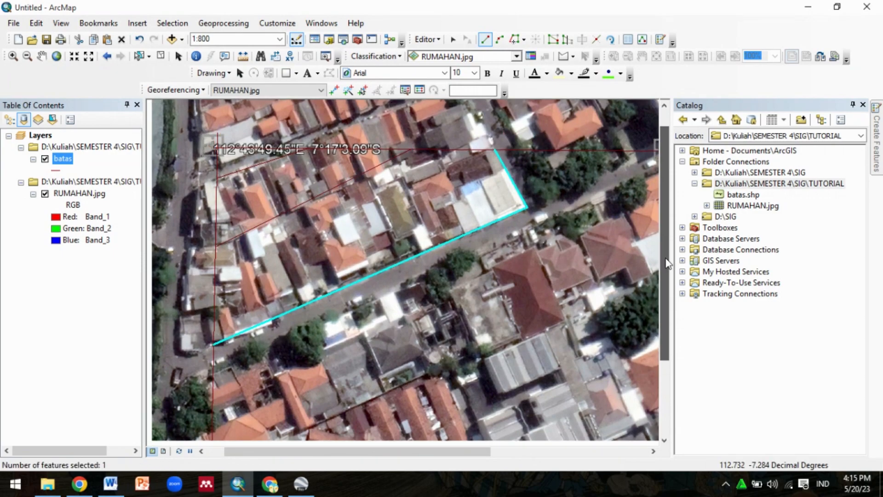
drag(669, 279, 665, 298)
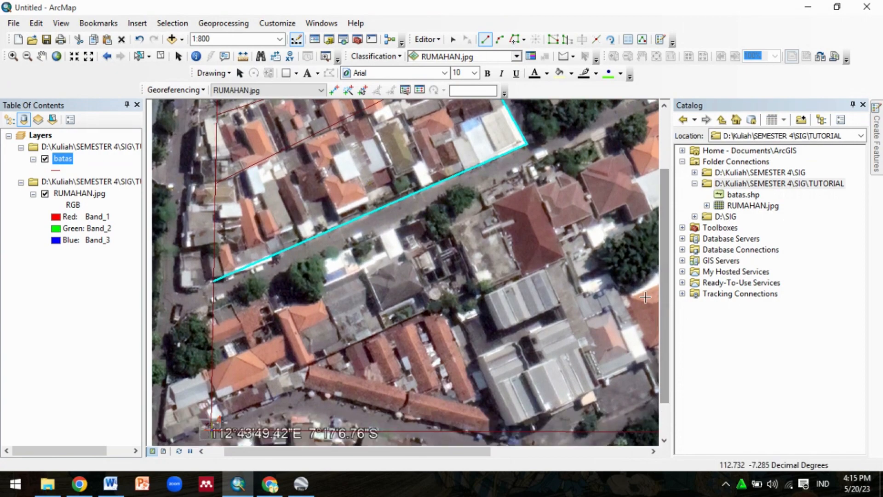
scroll(537, 346, up, 2)
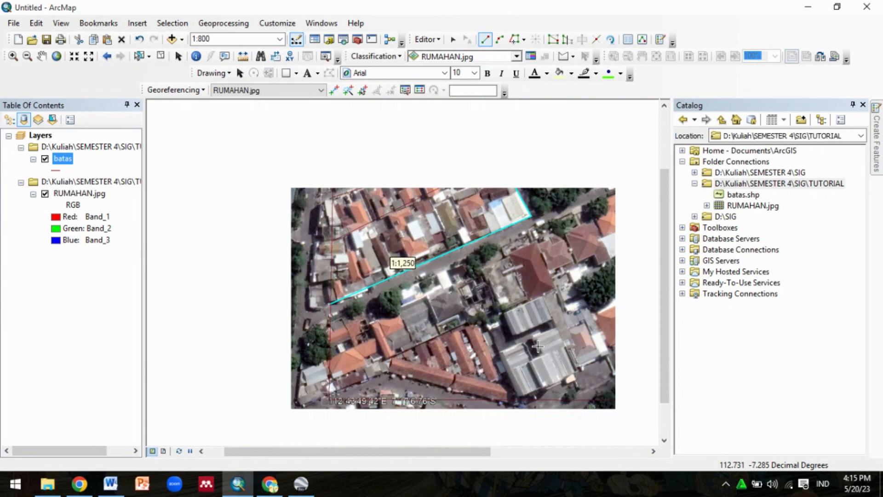
click(330, 317)
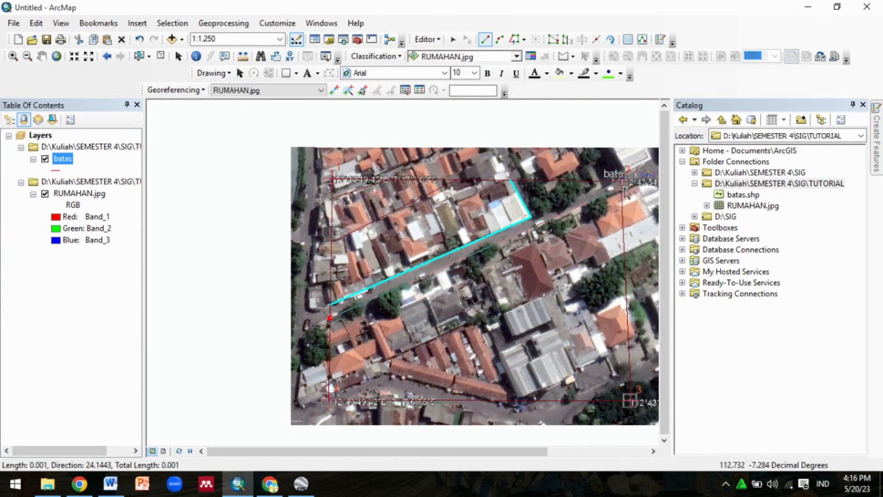
double_click(623, 187)
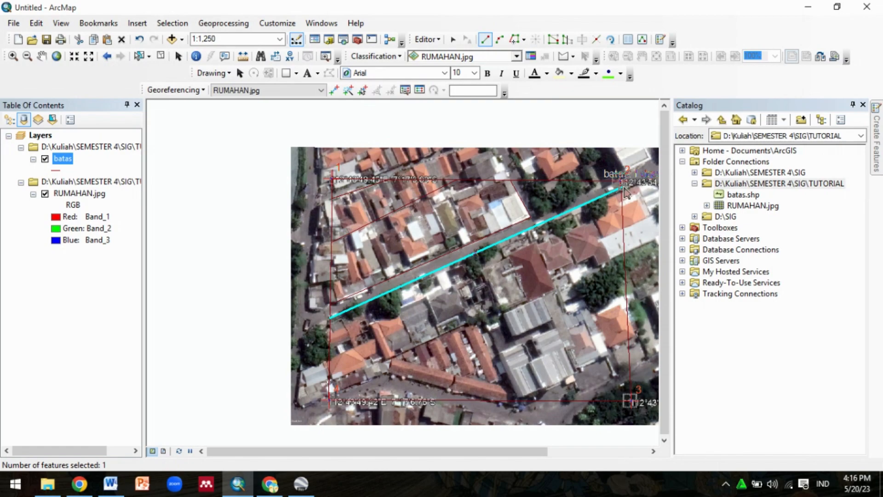
click(329, 383)
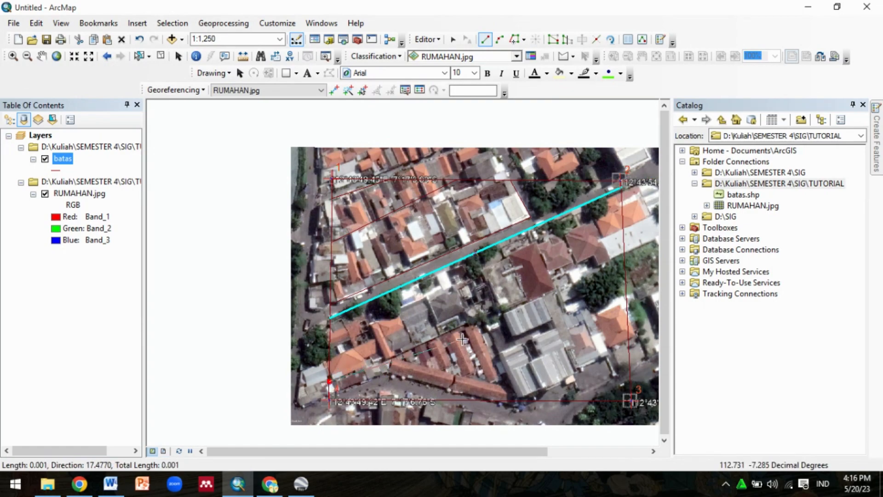
double_click(625, 253)
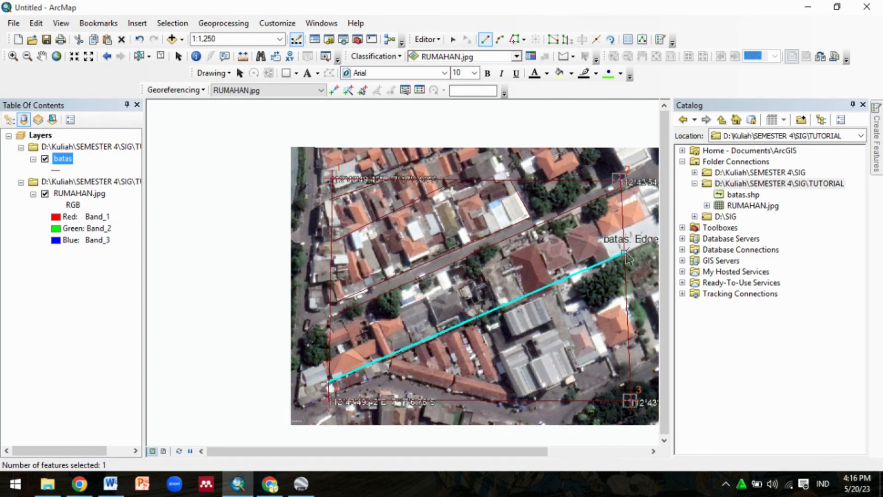
Draw a bent batas line from the lower-left marker up to the long orange roofs and down along them to the bottom boundary.
click(328, 400)
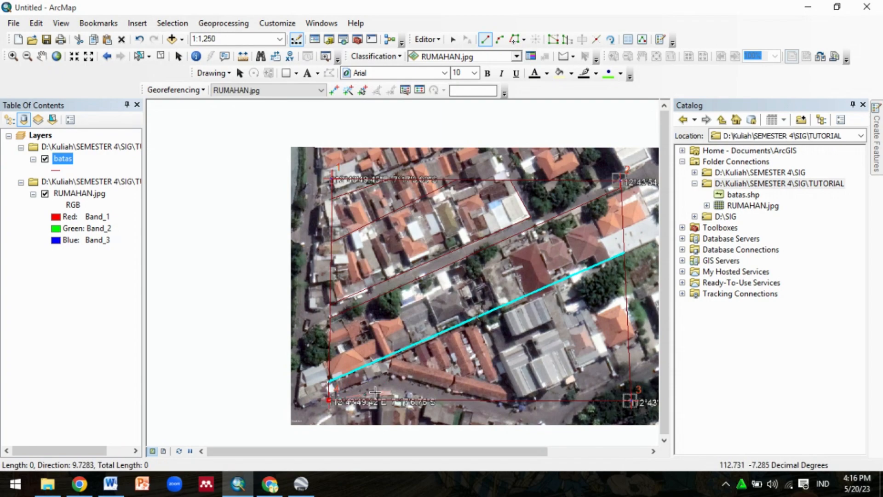
click(387, 373)
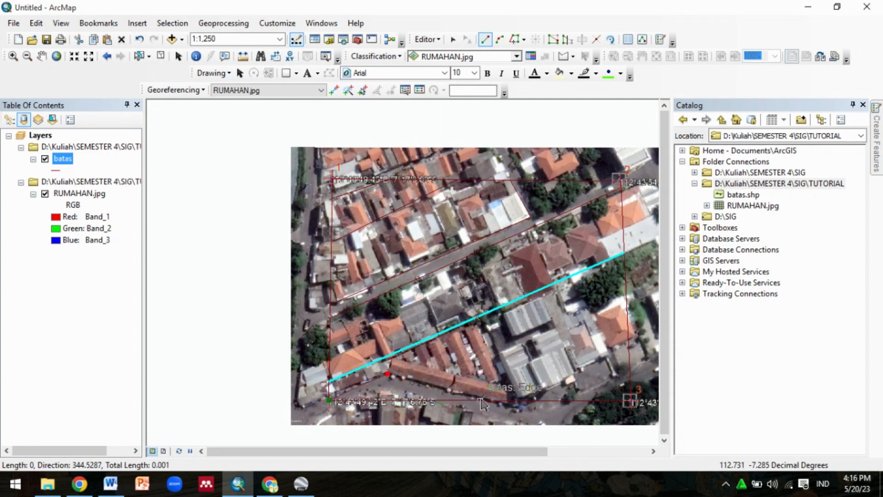
double_click(497, 401)
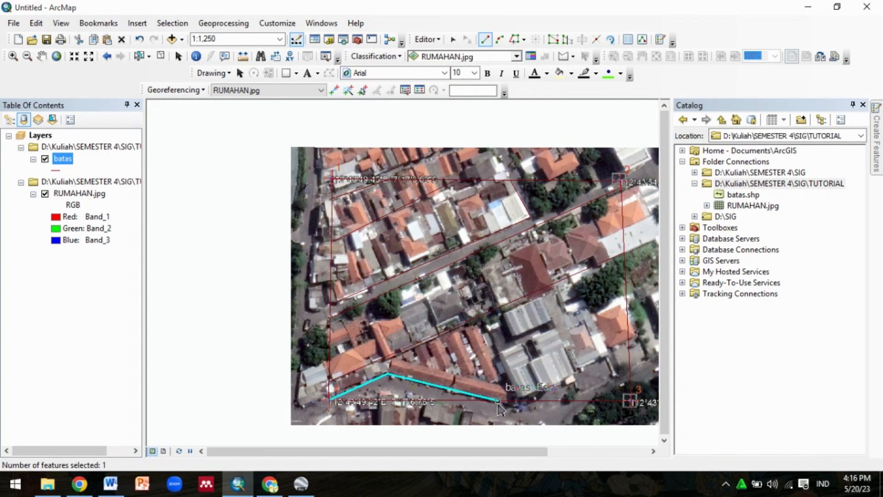
Digitize a batas line from the bottom boundary along the lower edge of the large grey-roofed buildings.
click(515, 401)
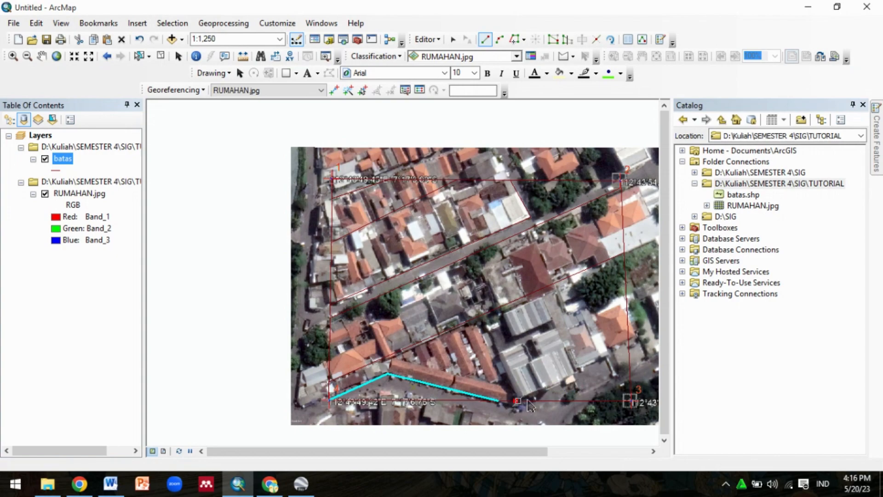
click(575, 380)
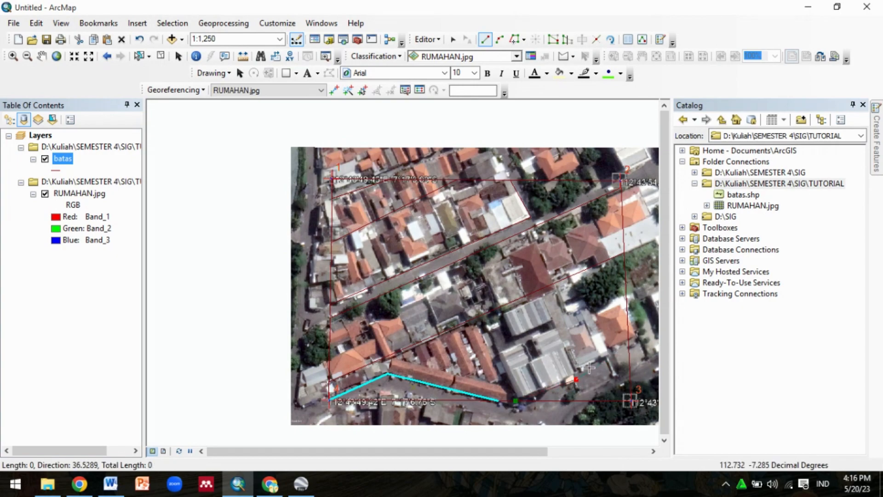
click(573, 371)
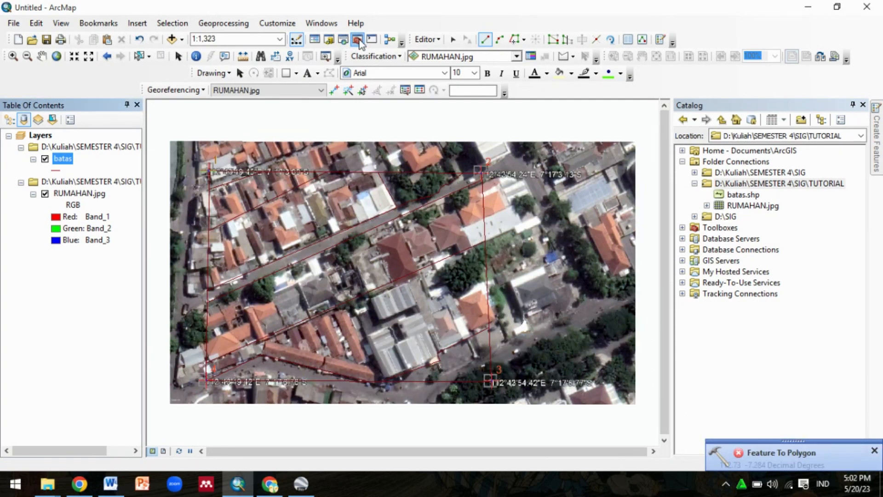
Open the Feature To Polygon tool from Data Management Tools and add batas.shp as its input features.
click(358, 39)
double_click(95, 189)
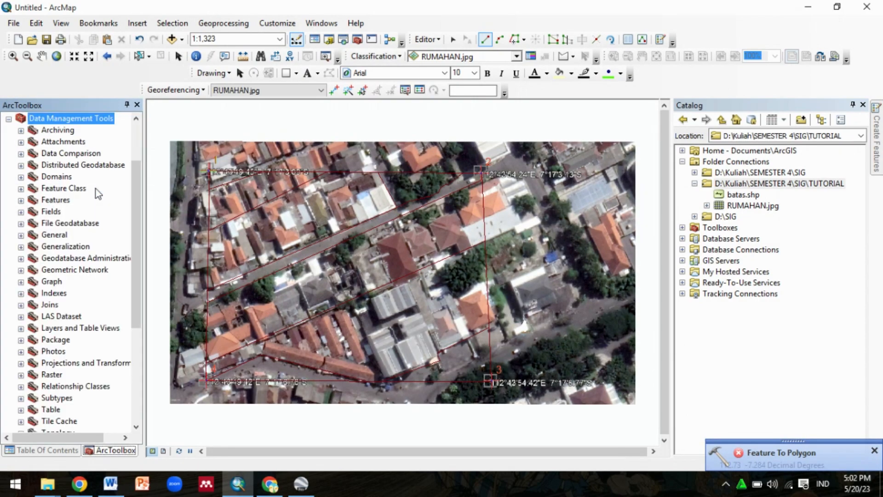
double_click(56, 201)
double_click(107, 283)
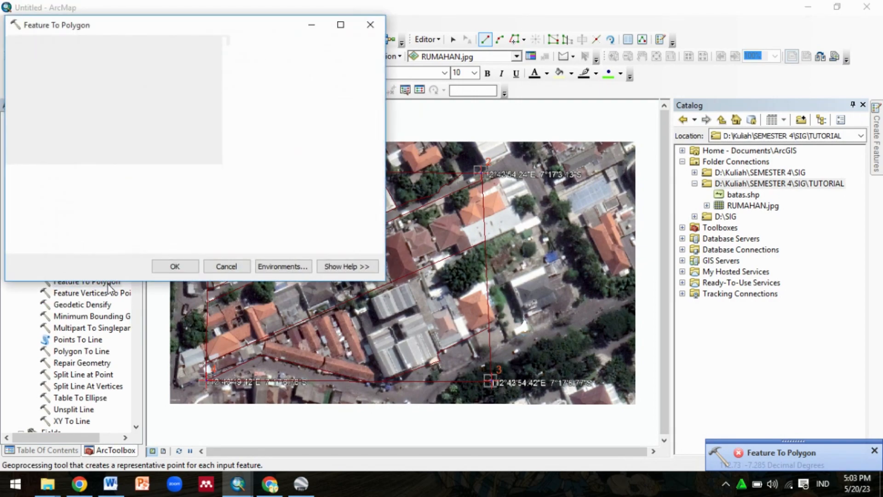
click(358, 61)
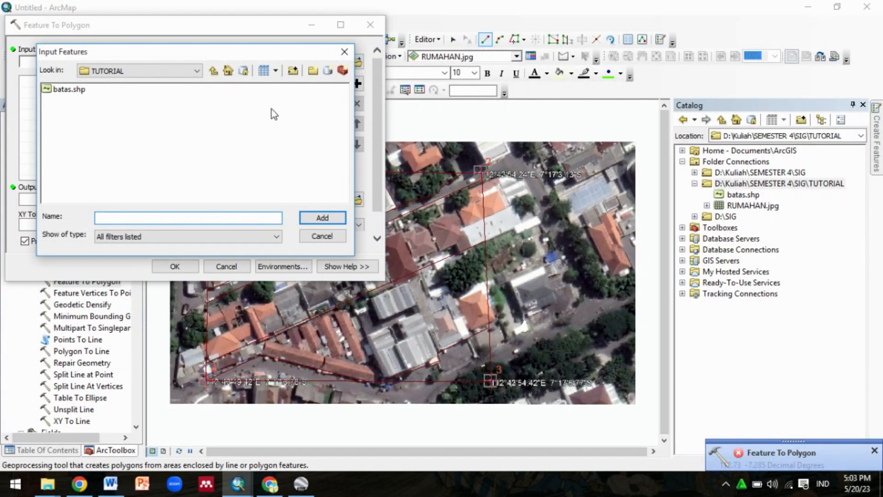
click(76, 90)
click(322, 218)
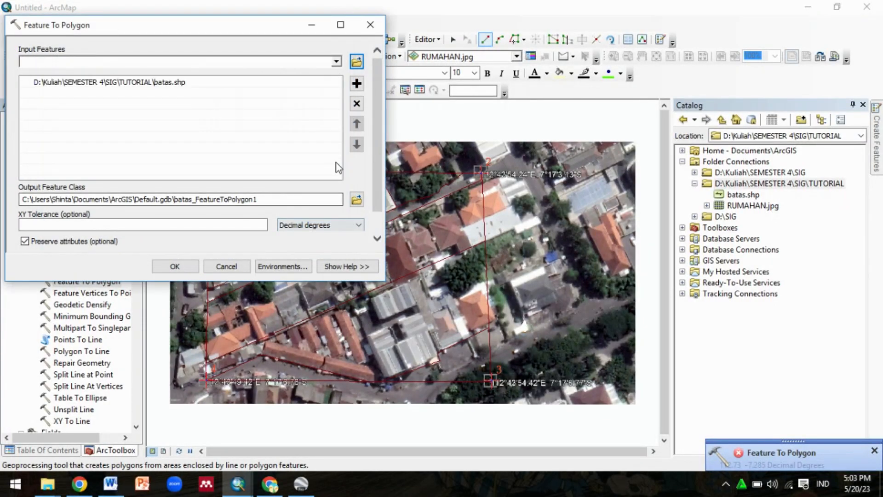
Try to run Feature To Polygon with bataspolygon.shp in the TUTORIAL folder as output and meters as the XY tolerance unit.
click(362, 199)
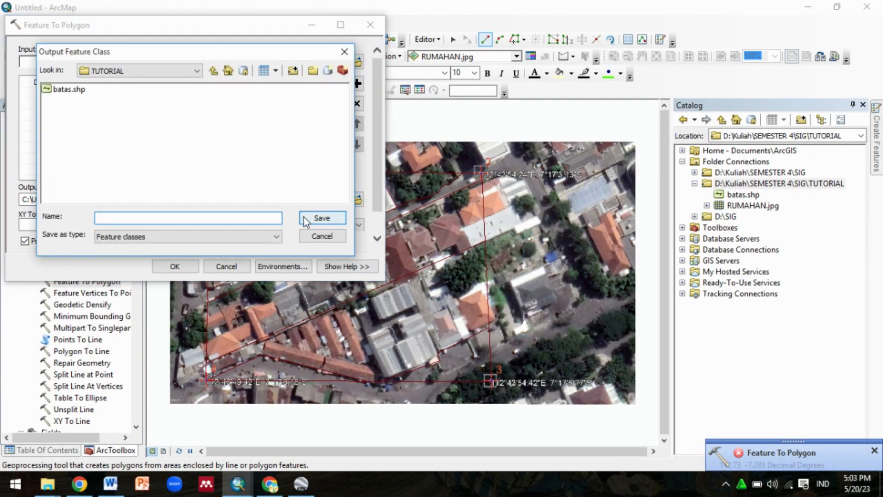
text(bataspolygon)
click(338, 219)
click(360, 225)
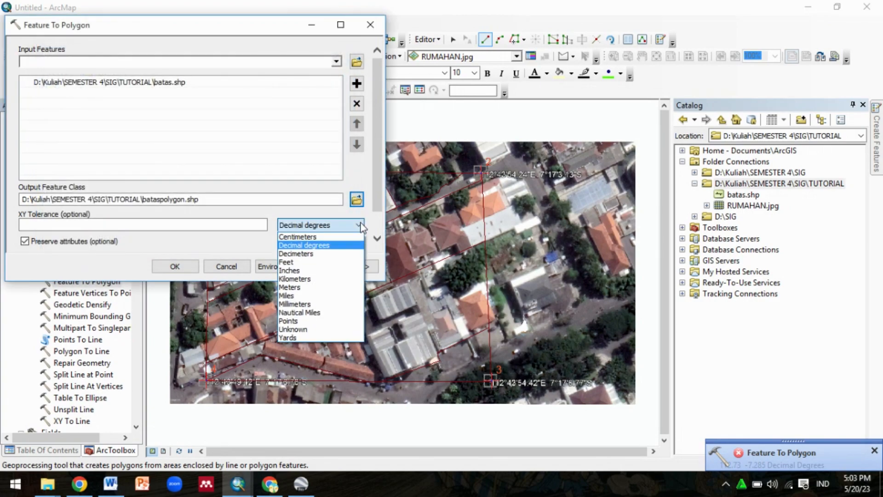
click(320, 289)
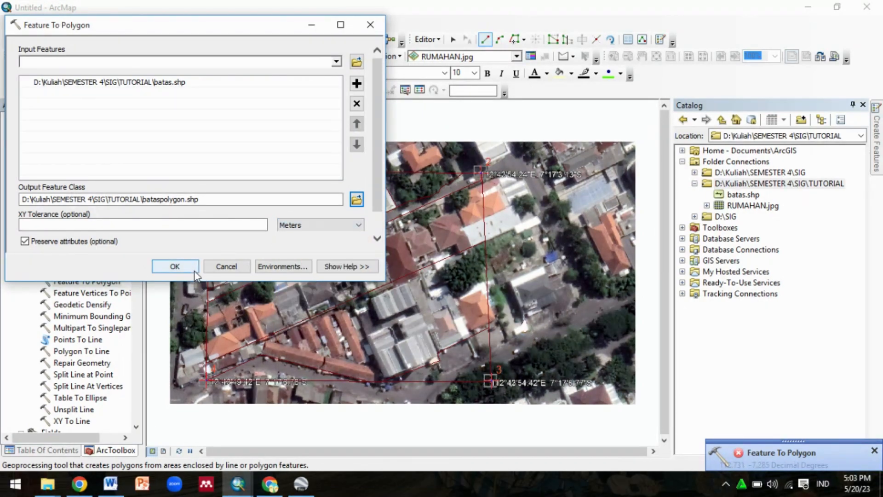
click(194, 270)
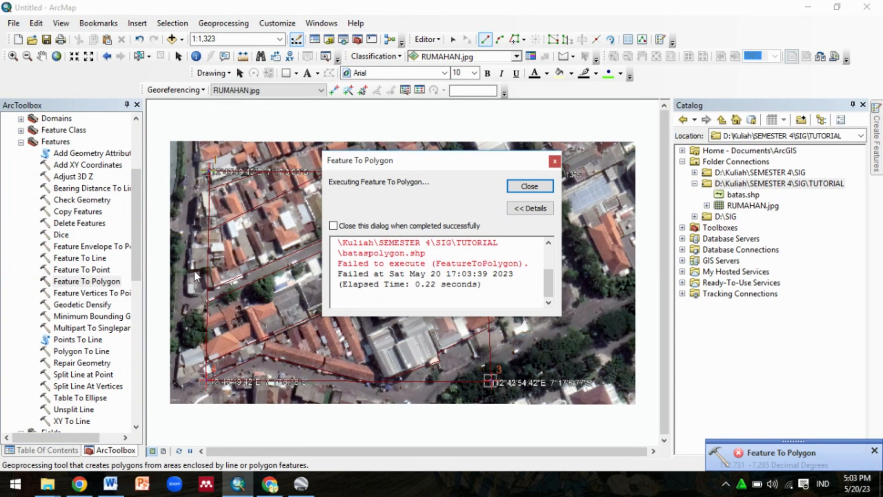
click(534, 190)
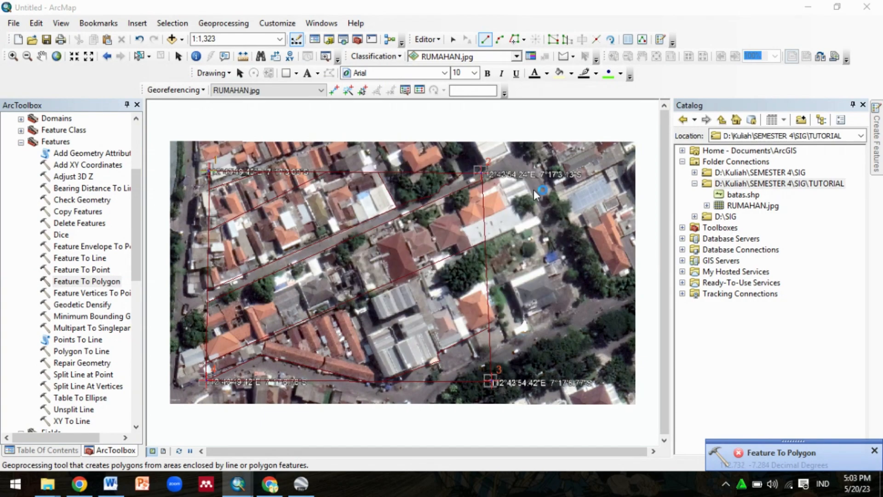
Set the output feature class to bataspolygon2 in the TUTORIAL folder and run Feature To Polygon.
click(357, 199)
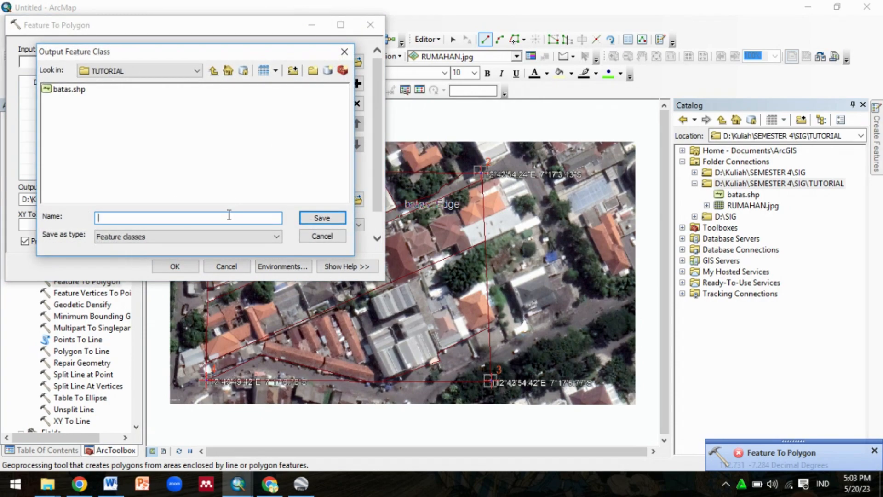
text(taspolygon2)
click(304, 218)
click(175, 267)
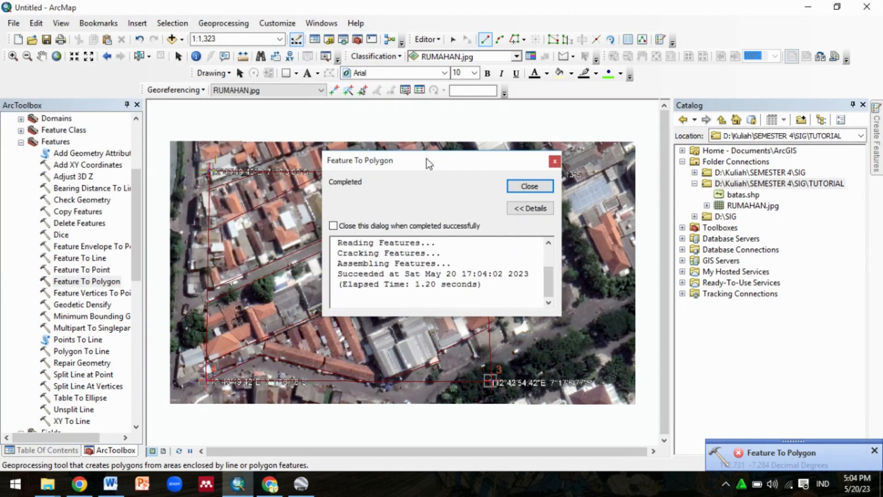
click(554, 161)
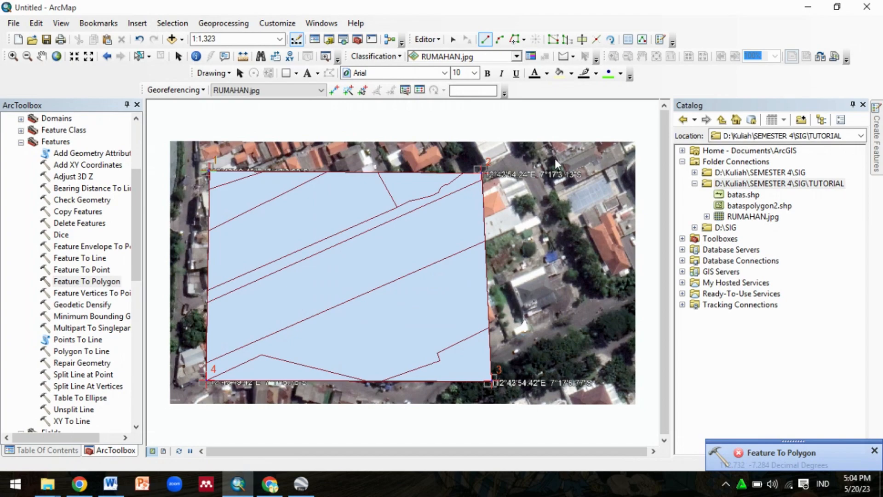
click(874, 450)
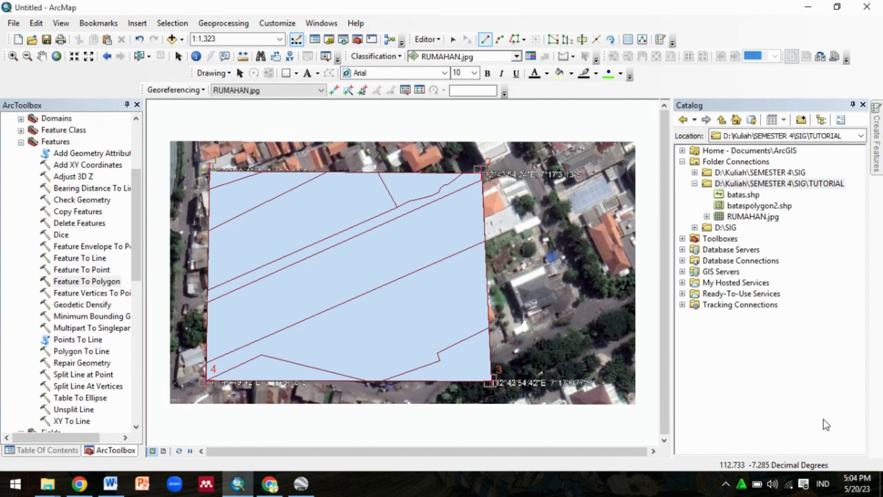
Set the display transparency of the bataspolygon2 layer to 70%.
click(137, 105)
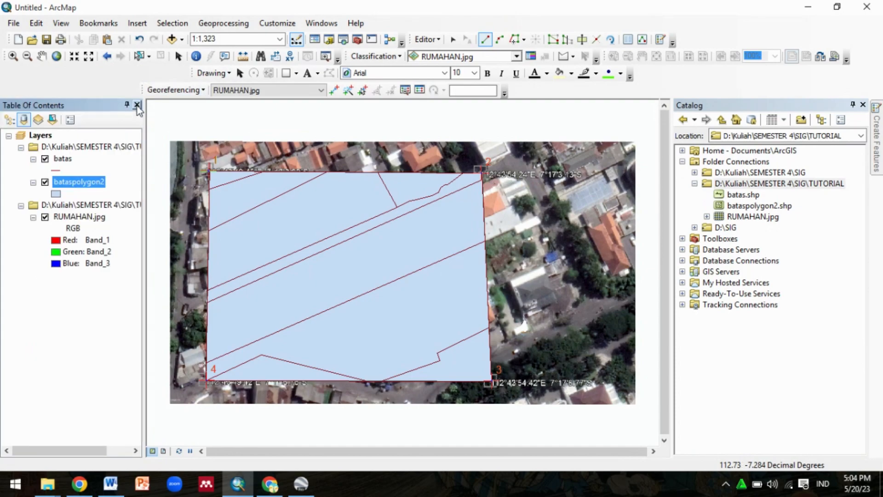
right_click(87, 184)
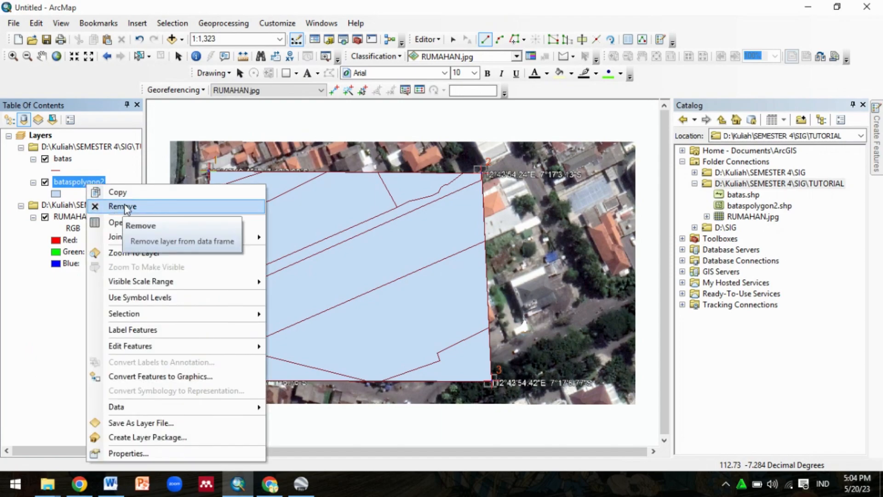
click(180, 453)
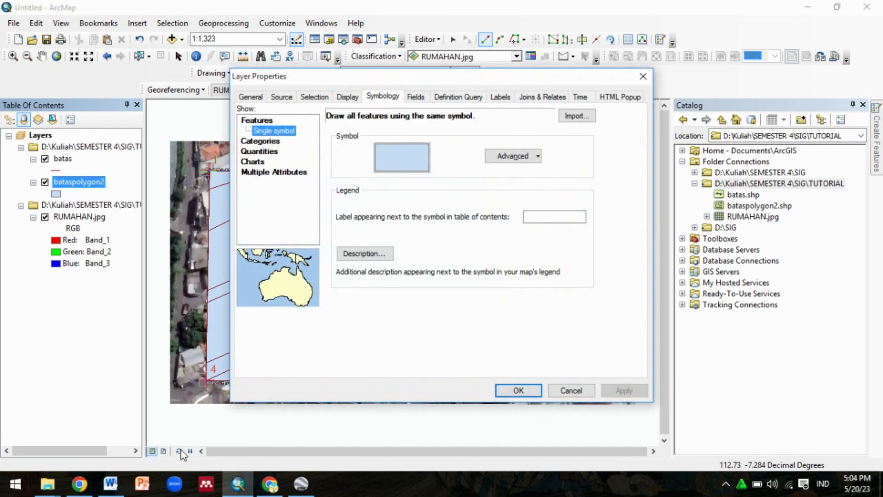
click(344, 97)
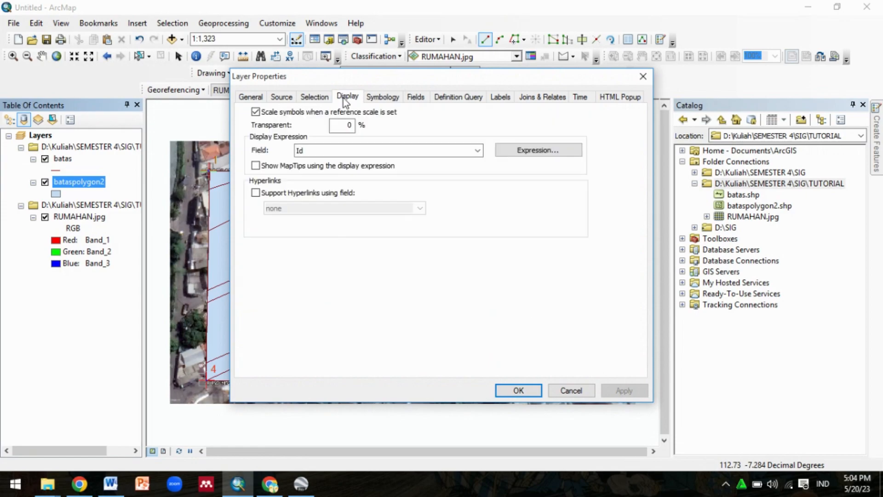
click(352, 125)
key(BackSpace)
text(70)
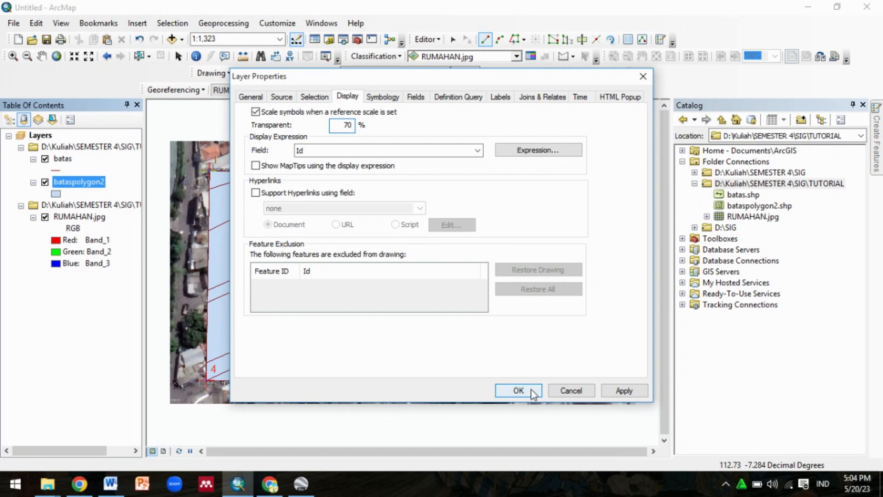
click(624, 390)
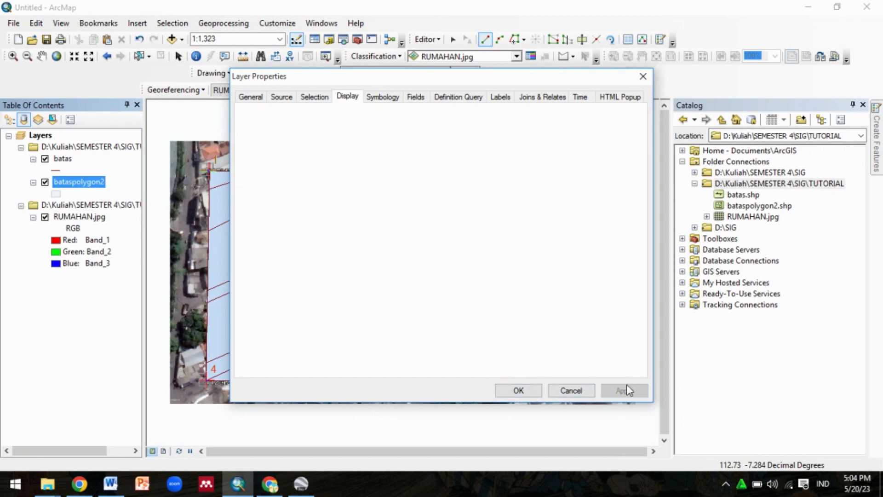
click(526, 390)
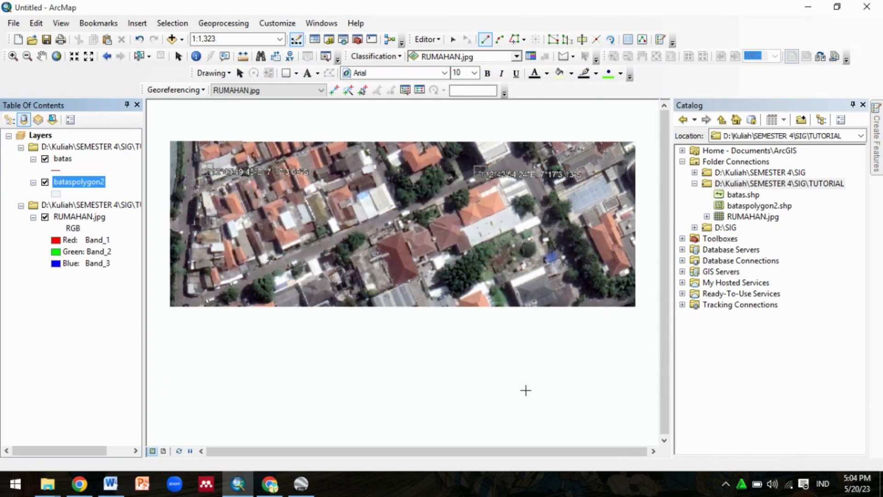
Open the attribute table of bataspolygon2 and add a text field named PL.
right_click(77, 181)
click(122, 217)
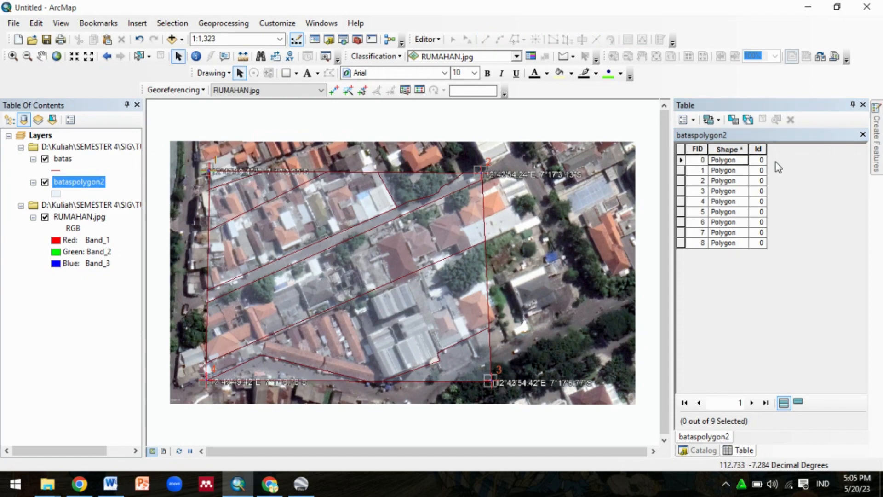
click(693, 123)
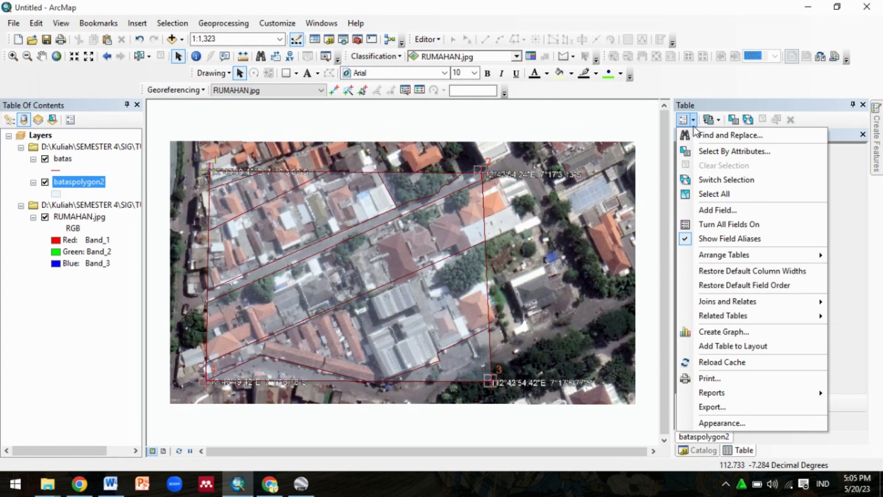
click(736, 209)
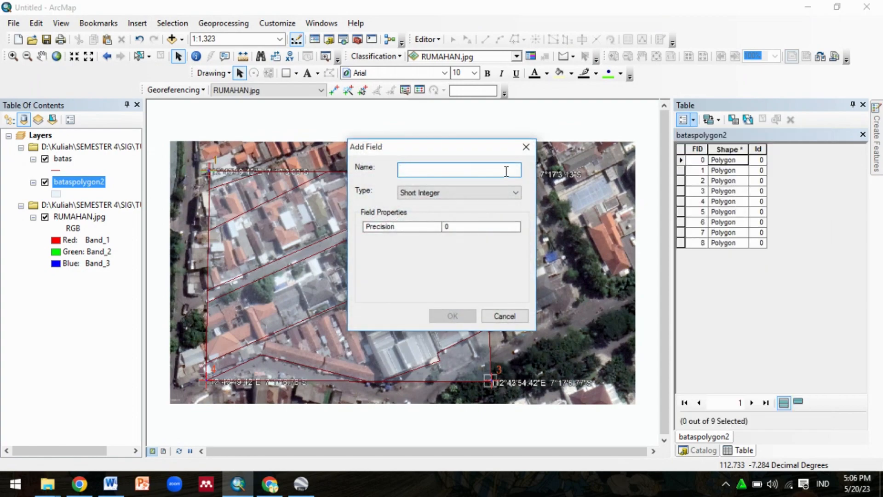
text(PL)
click(493, 195)
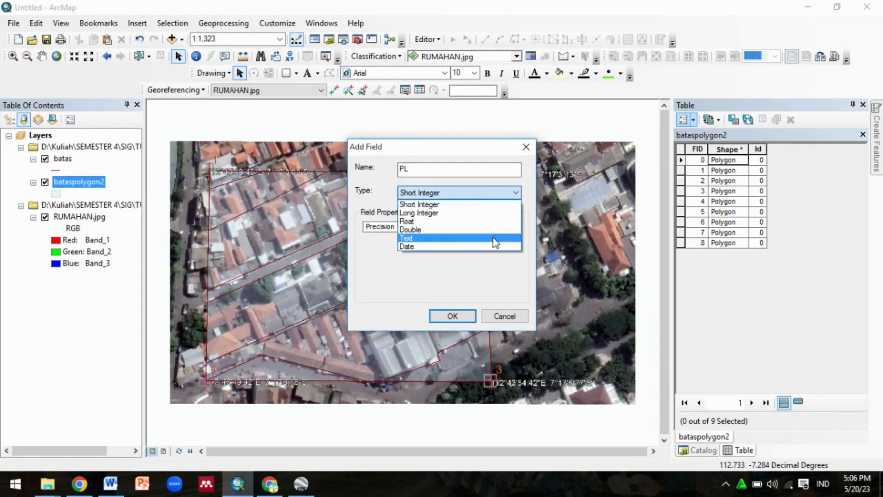
click(495, 241)
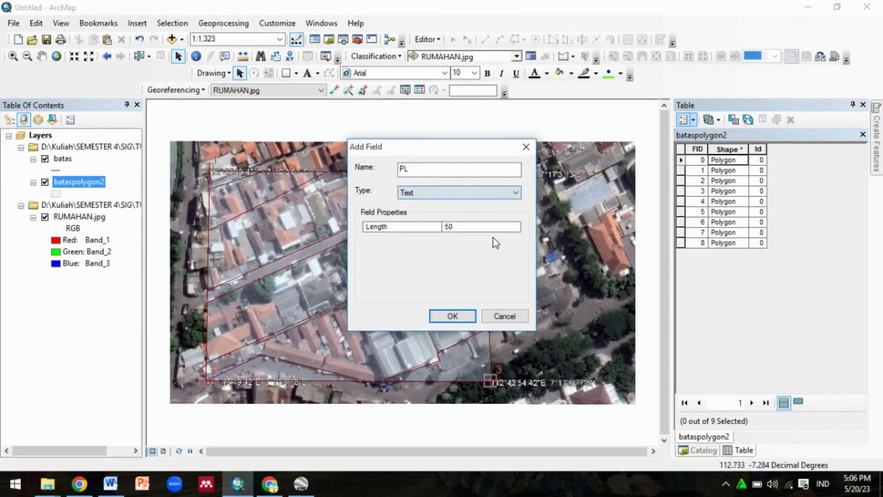
click(453, 316)
Start an edit session on the bataspolygon2 layer, continuing past the spatial reference warning.
click(430, 40)
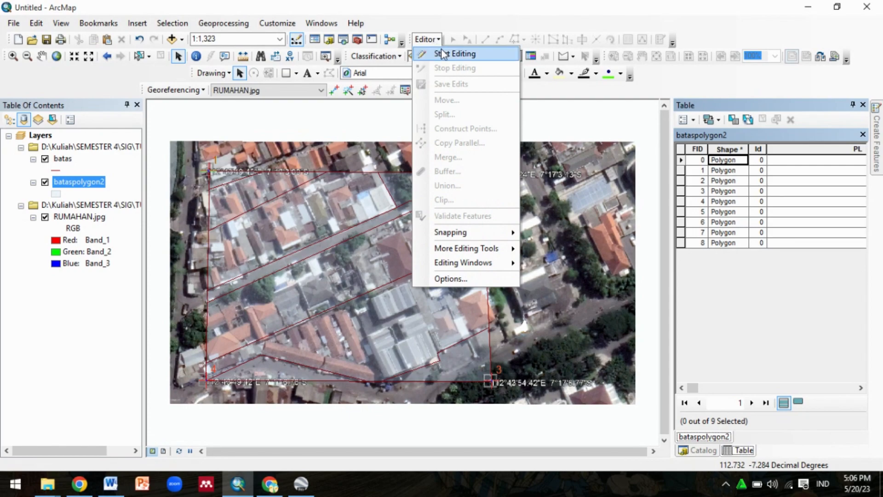
click(441, 54)
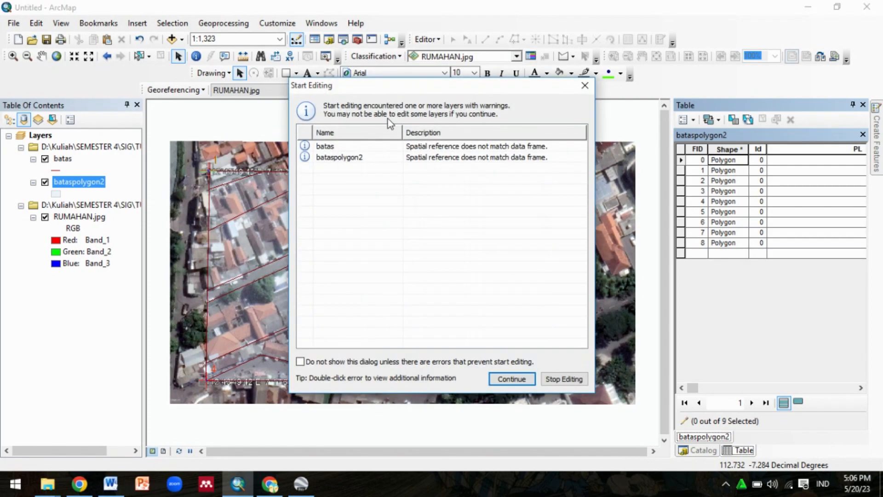
click(383, 158)
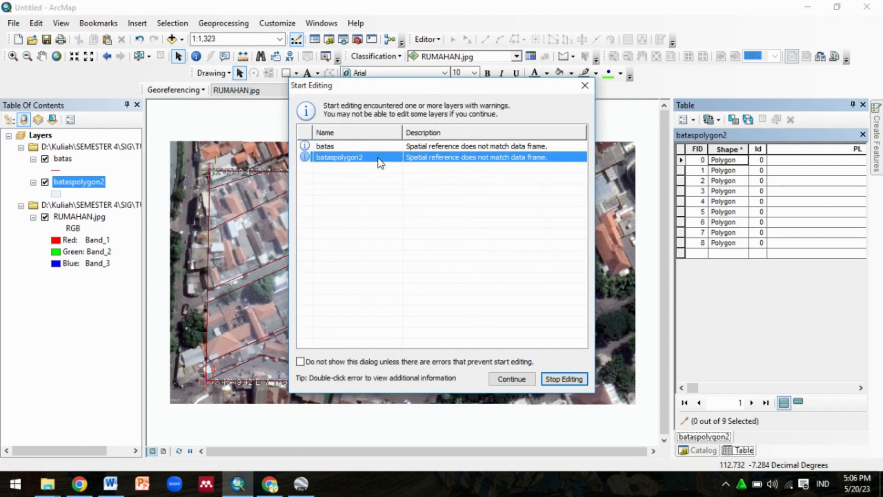
click(511, 379)
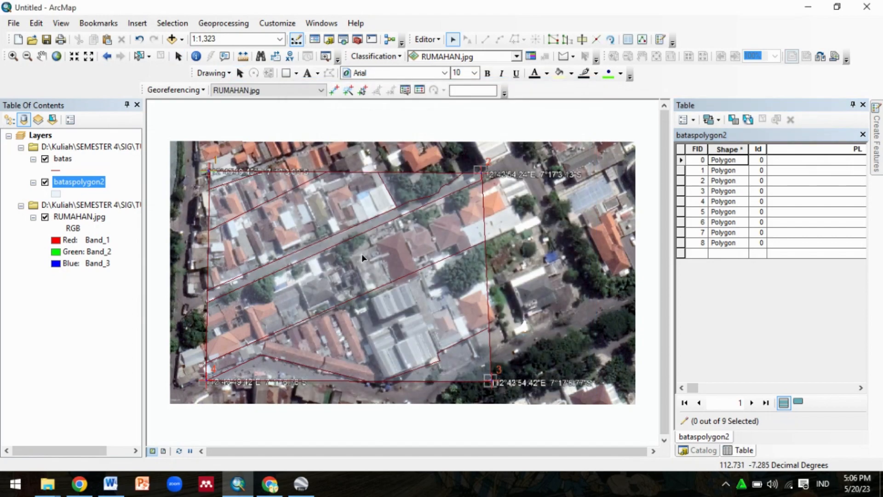
Identify the two housing polygons above the main road and enter Pemukiman as PL for FID 6 and 7.
click(263, 183)
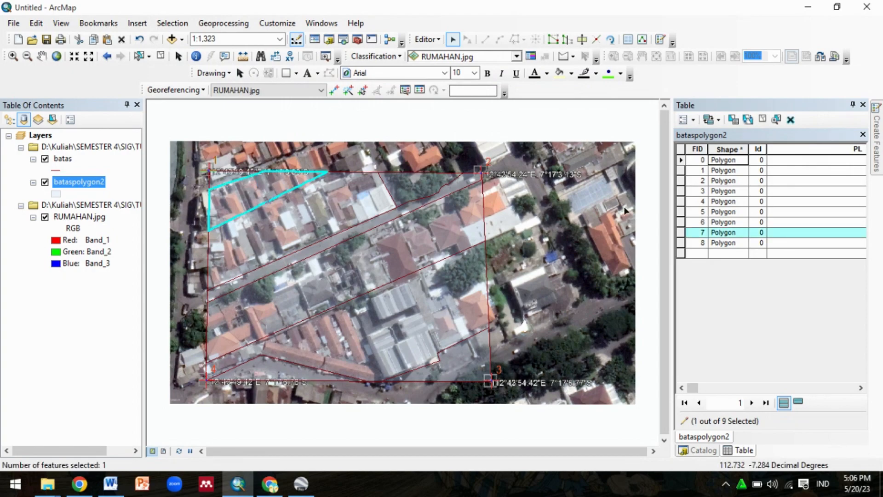
click(746, 233)
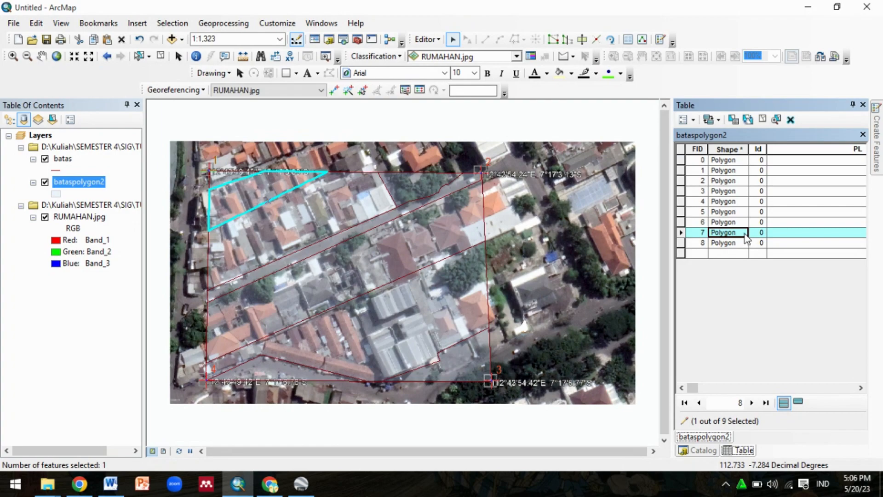
click(753, 233)
click(742, 233)
click(721, 224)
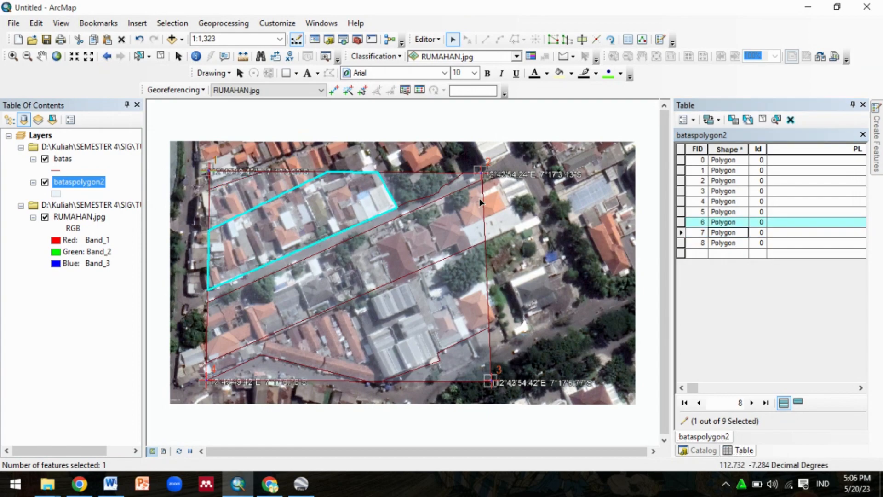
click(722, 232)
click(430, 40)
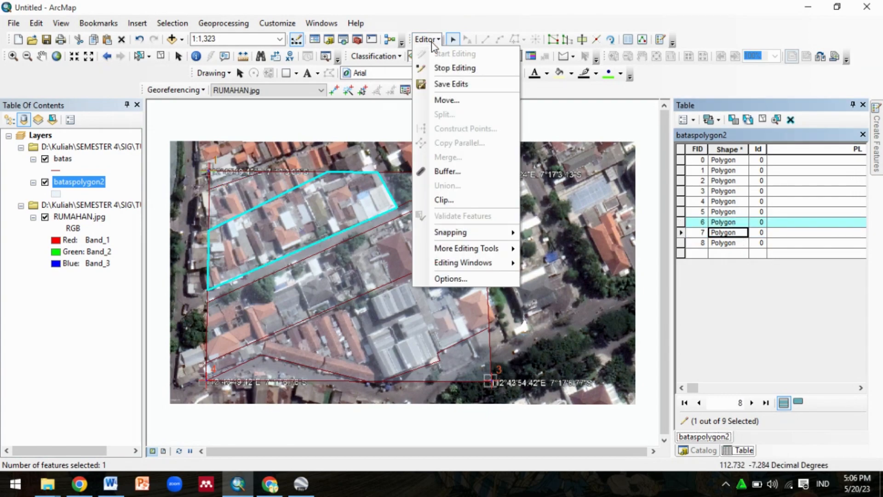
click(724, 222)
click(855, 147)
click(823, 225)
click(689, 225)
text(Pemukiman)
key(Return)
click(714, 230)
text(Pemukiman)
Fill in the remaining PL values: Jalan for FID 0, 1, 4 and 8, Bangunan for 2, Pemukinan for 3, Lahan Terbuka Hijau for 5.
click(417, 181)
text(Lahan)
key(BackSpace)
key(BackSpace)
key(BackSpace)
key(BackSpace)
key(BackSpace)
text(Pemukiman)
click(741, 213)
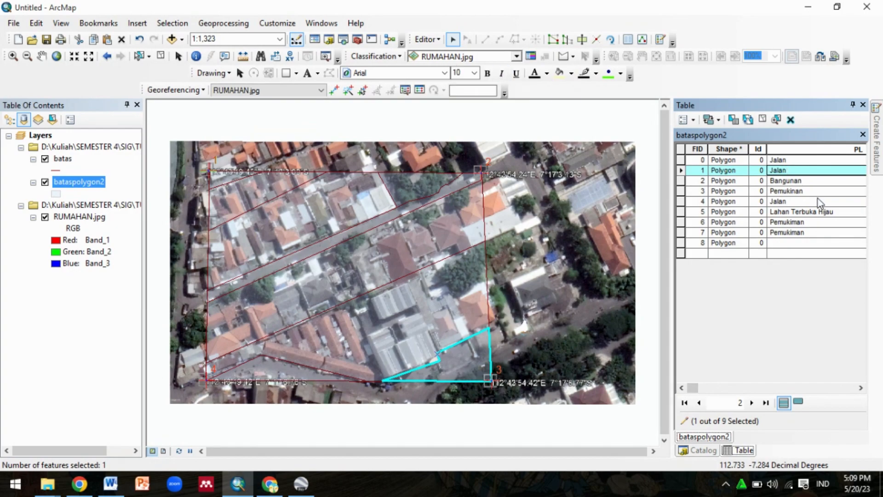
click(824, 240)
text(Jalan)
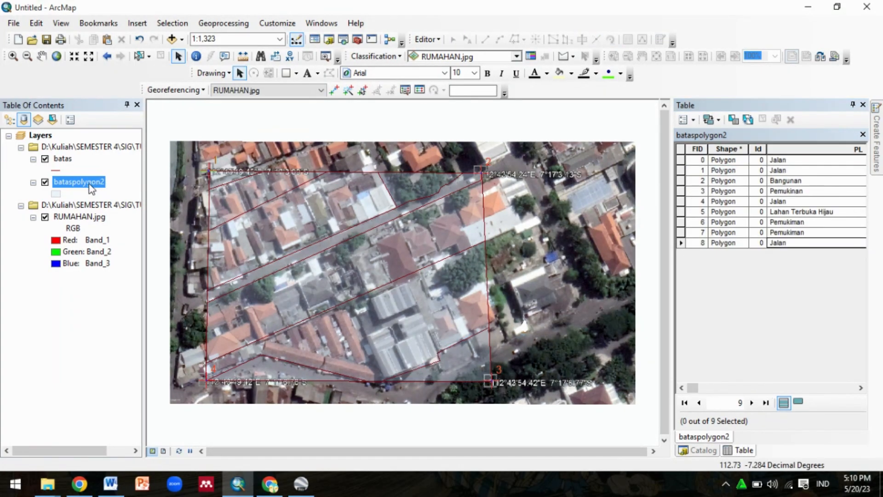
Set the bataspolygon2 layer's display transparency to 0%.
right_click(89, 184)
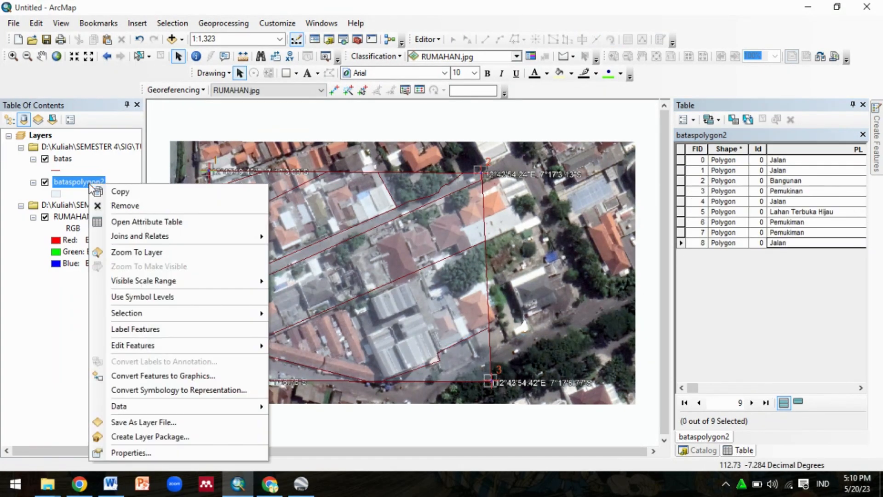
click(188, 451)
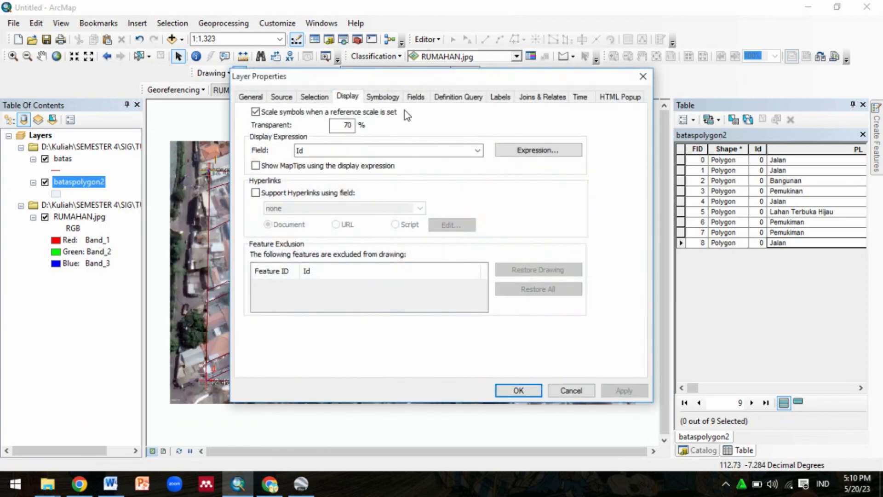
double_click(350, 125)
key(BackSpace)
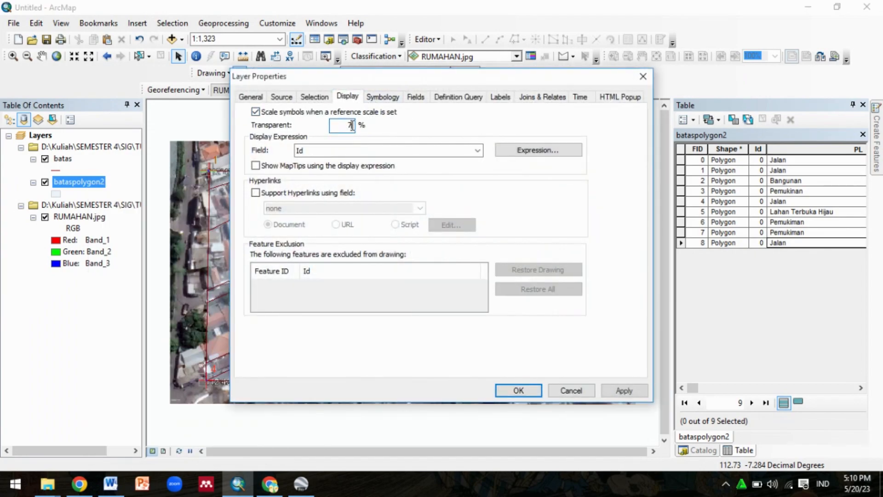
text(0)
click(624, 391)
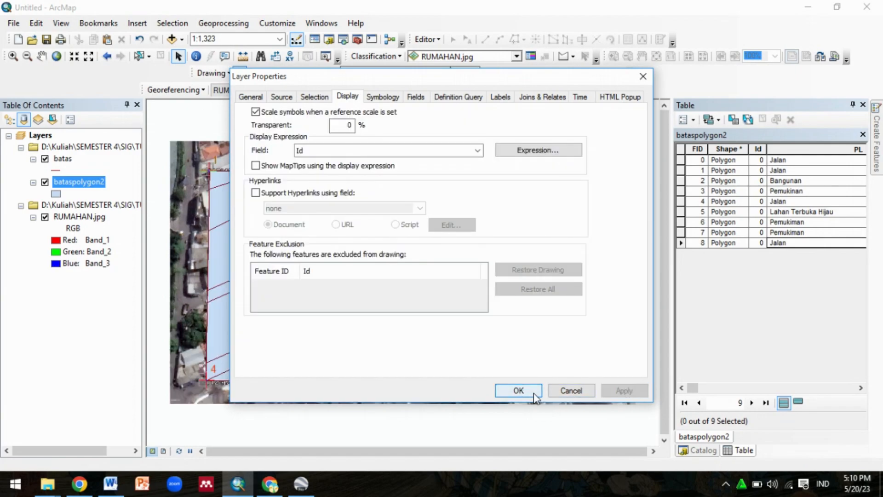
click(533, 393)
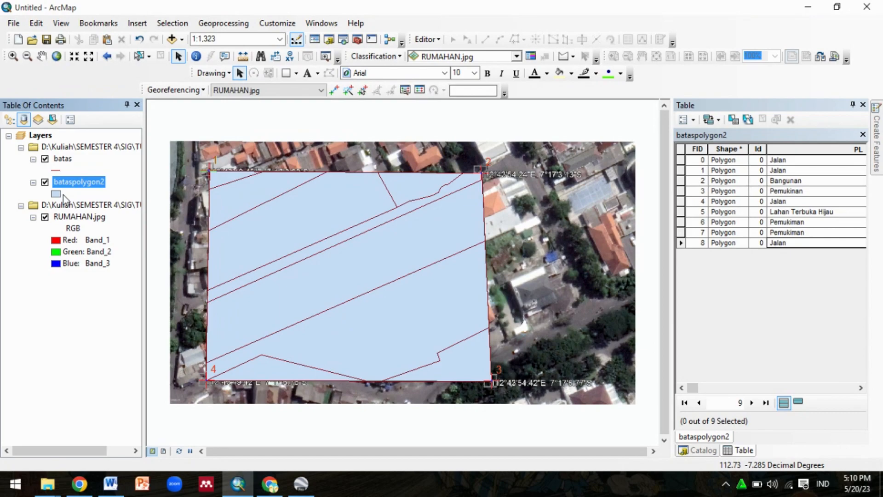
Symbolize bataspolygon2 by unique values of the PL field and add all its values.
right_click(85, 182)
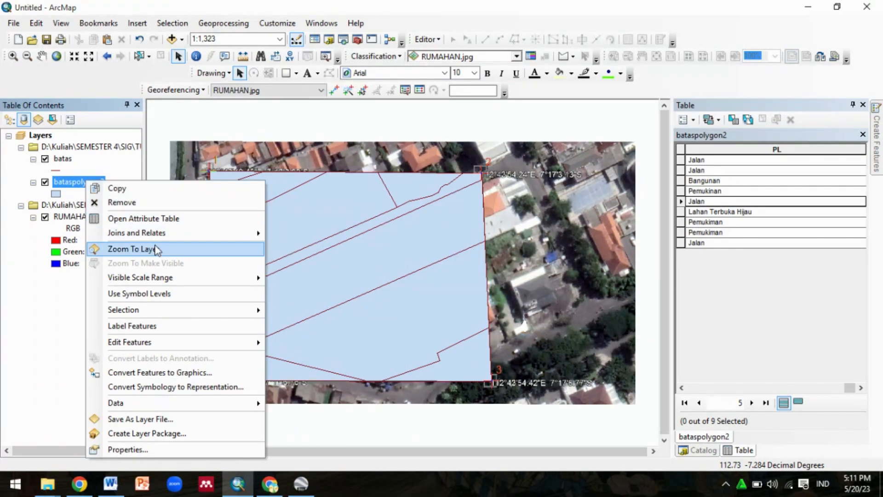
click(148, 454)
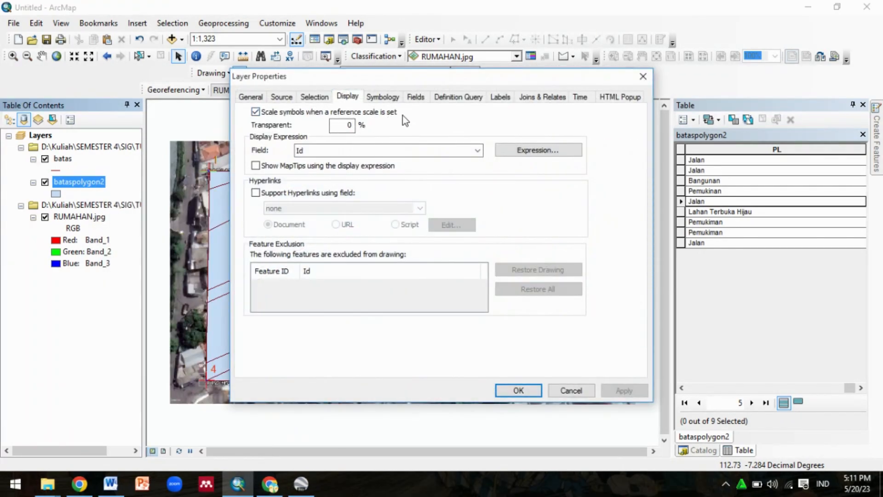
click(381, 97)
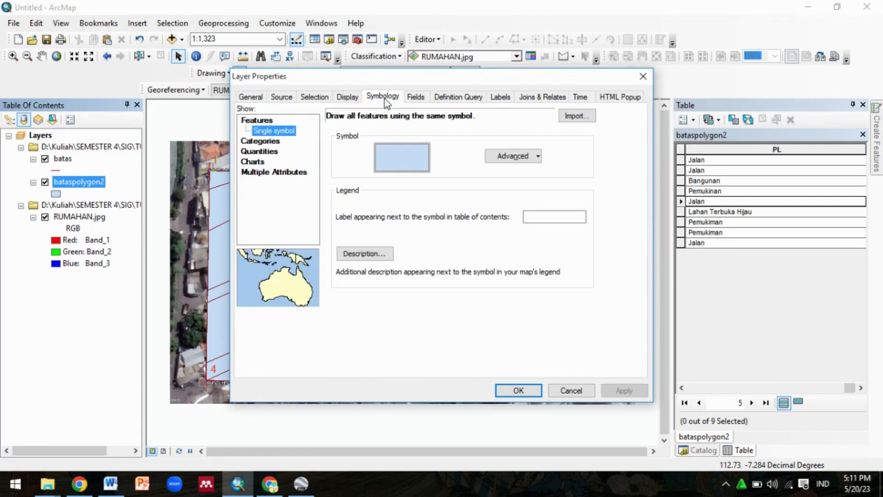
click(264, 144)
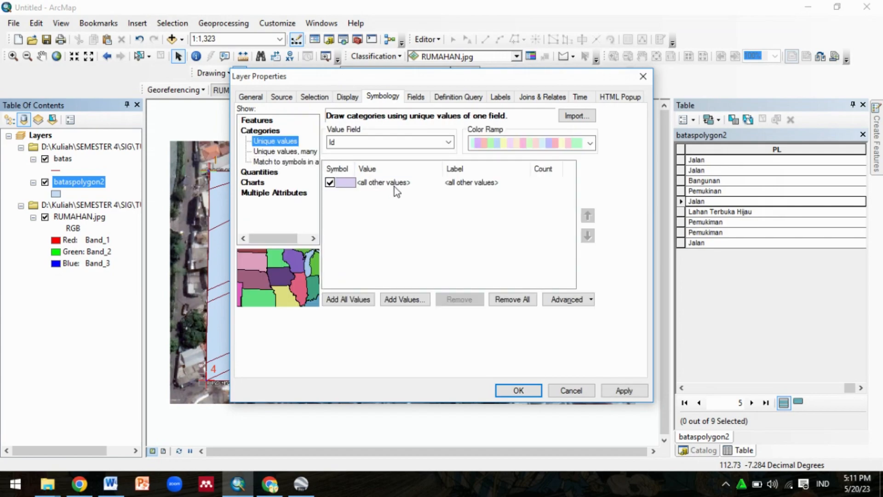
click(449, 142)
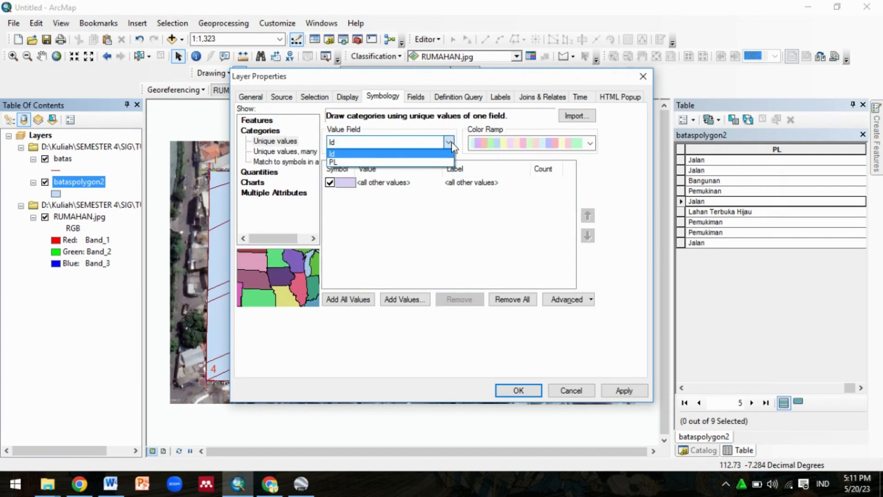
click(444, 161)
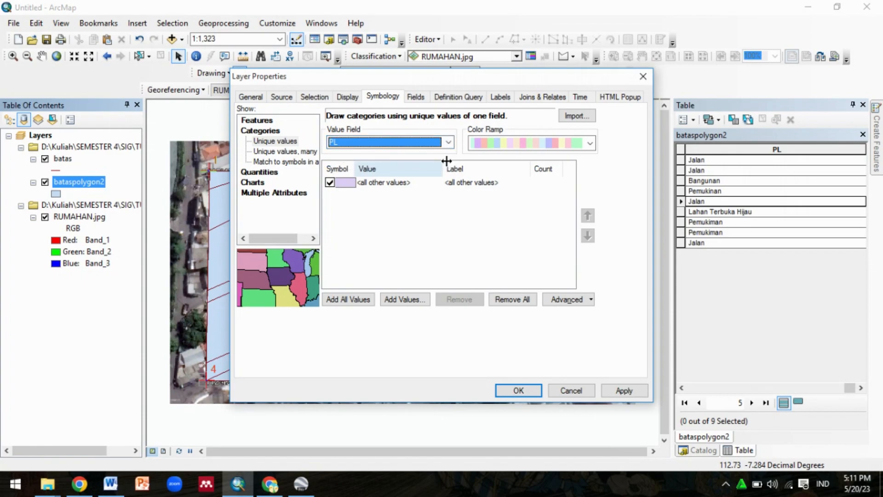
click(358, 299)
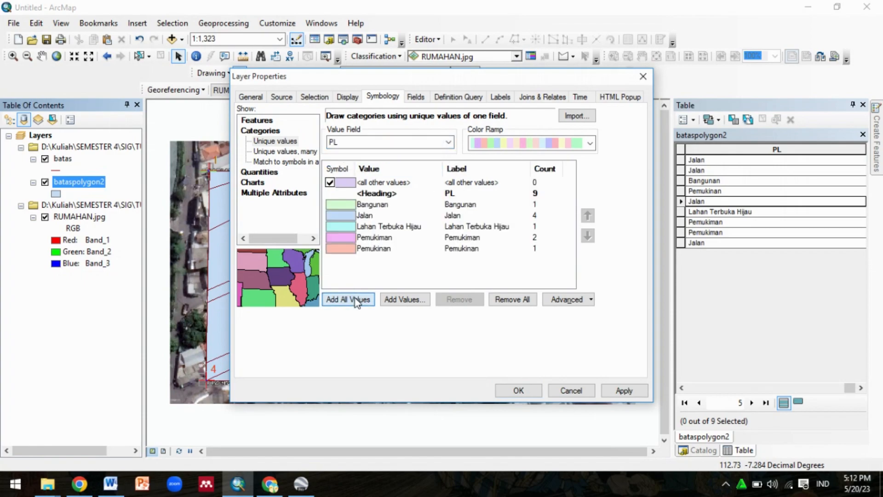
Give the Bangunan class a dark orange fill with no outline color.
double_click(347, 207)
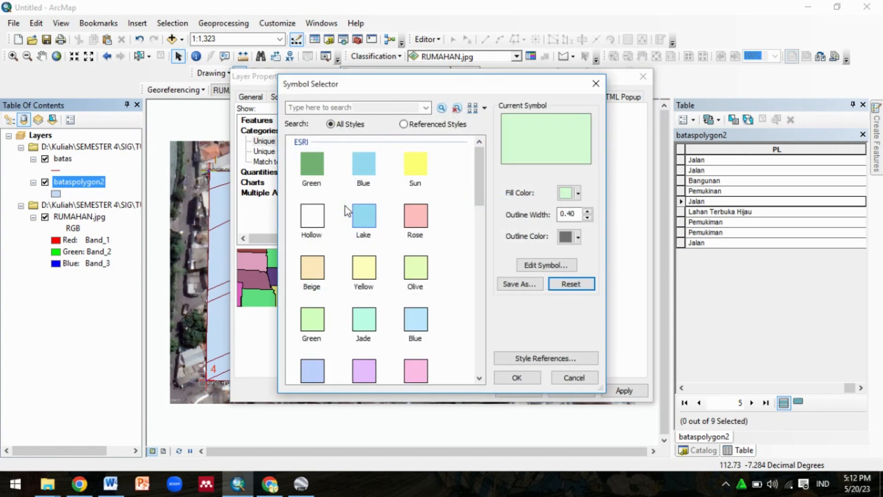
click(572, 192)
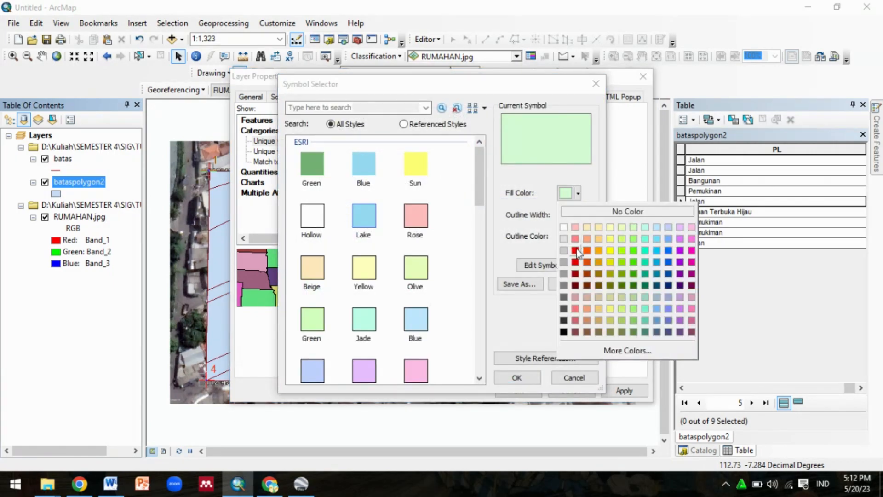
click(587, 261)
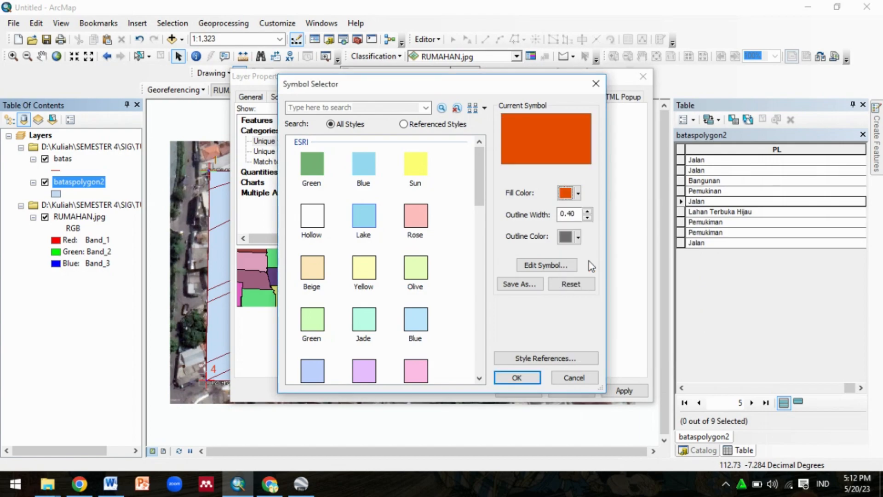
click(578, 236)
click(626, 254)
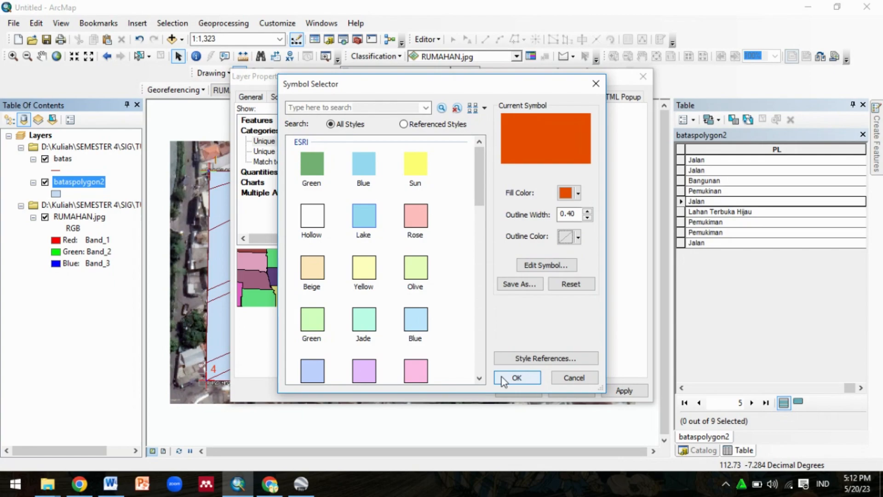
click(516, 377)
Give the Jalan class a red fill with no outline color.
click(366, 215)
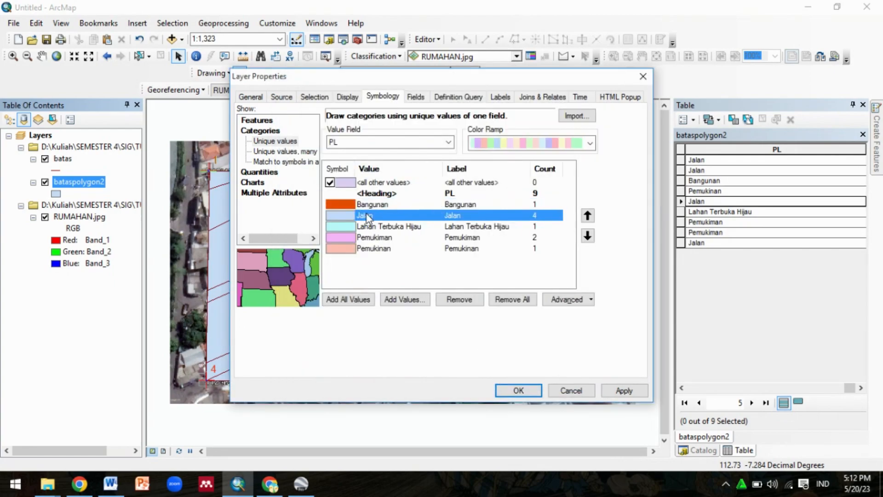
double_click(355, 214)
click(577, 194)
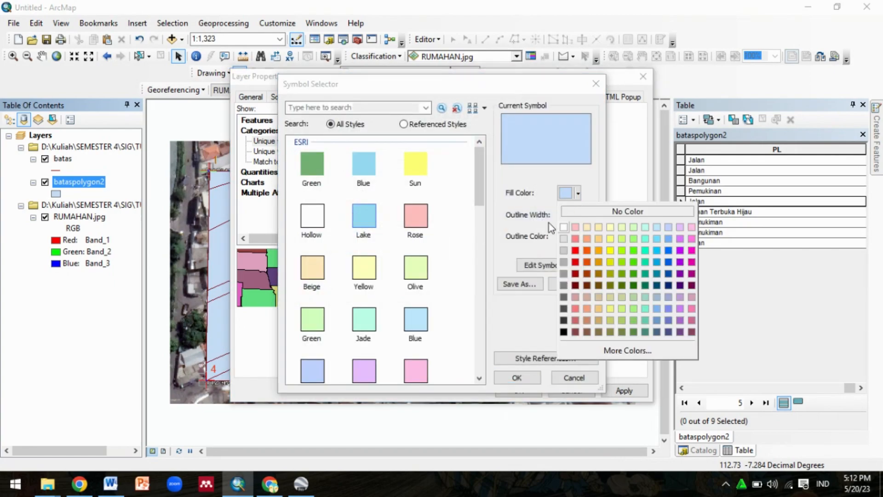
click(576, 260)
click(577, 236)
click(621, 256)
click(524, 377)
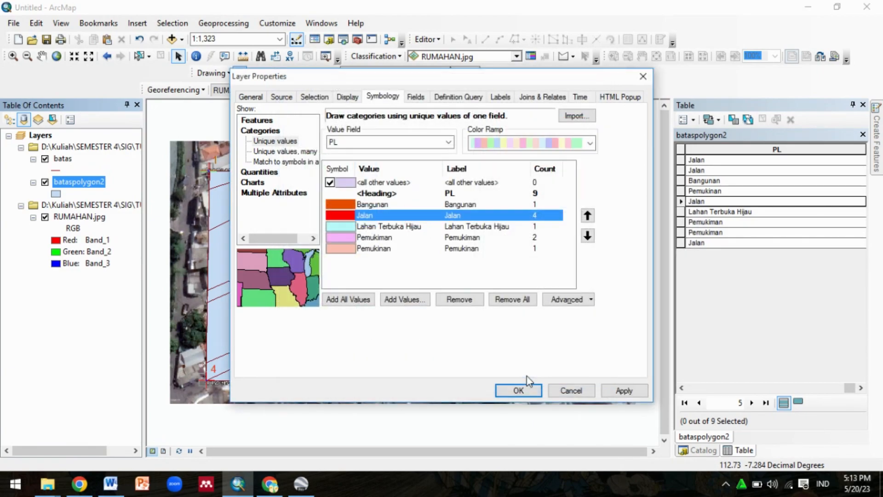
Give the Lahan Terbuka Hijau class a bright green fill with no outline color.
double_click(345, 229)
click(577, 193)
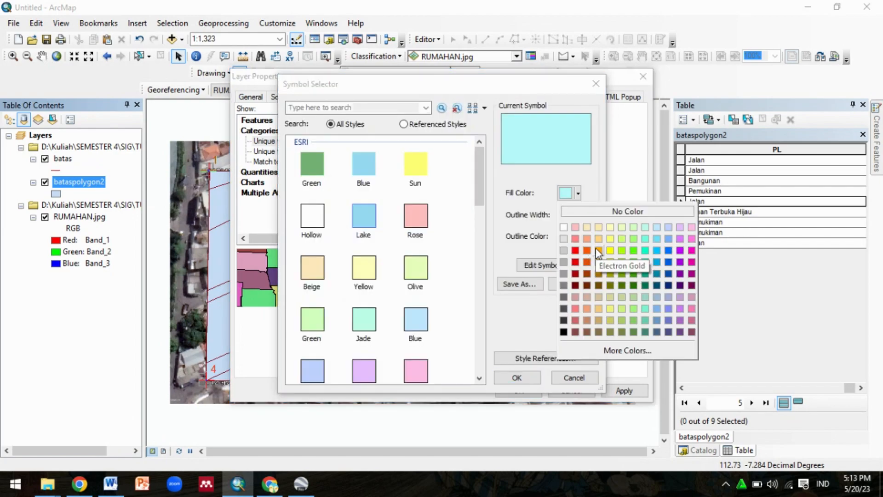
click(633, 251)
click(578, 237)
click(626, 255)
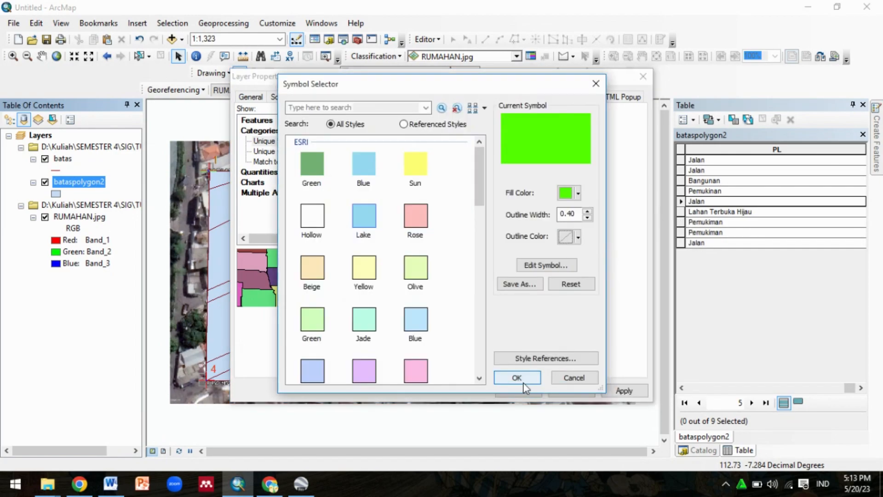
click(517, 377)
Give the Pemukiman class a brown fill with no outline color.
click(341, 239)
right_click(340, 239)
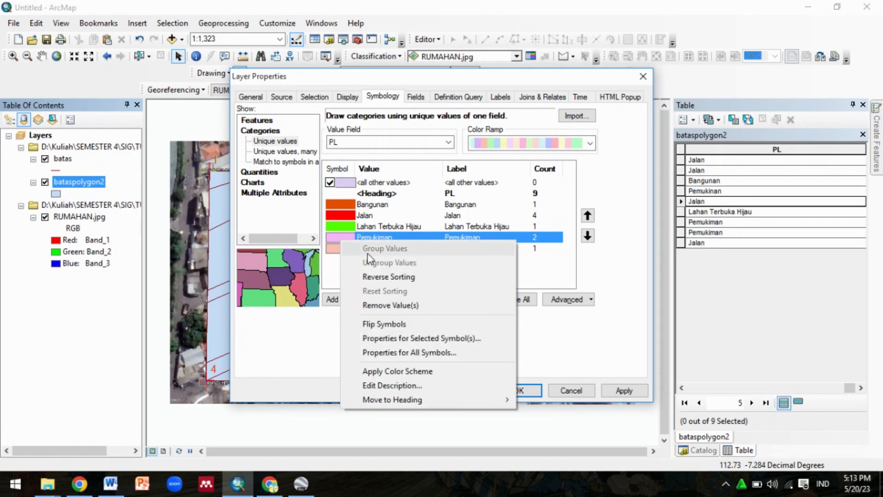
click(382, 339)
click(578, 193)
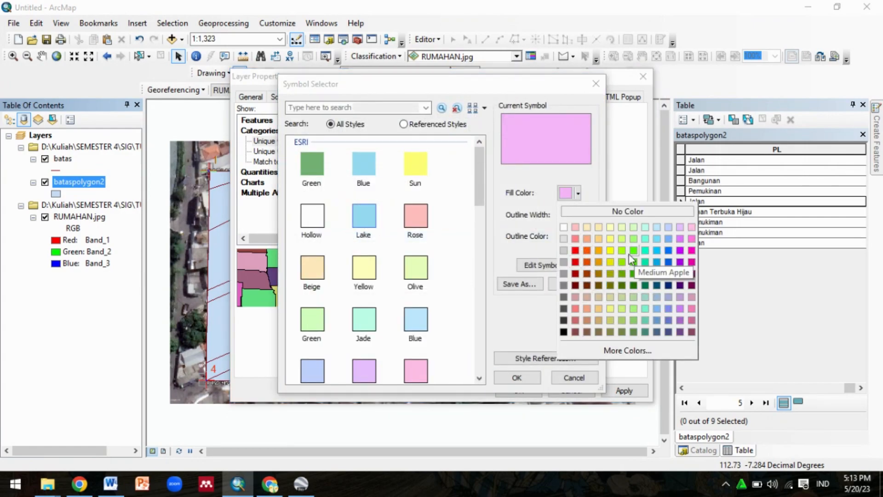
click(587, 273)
click(578, 236)
click(590, 254)
click(516, 377)
Give the Pemukinan class the same brown fill as Pemukiman and apply the symbology to the layer.
right_click(350, 249)
click(347, 248)
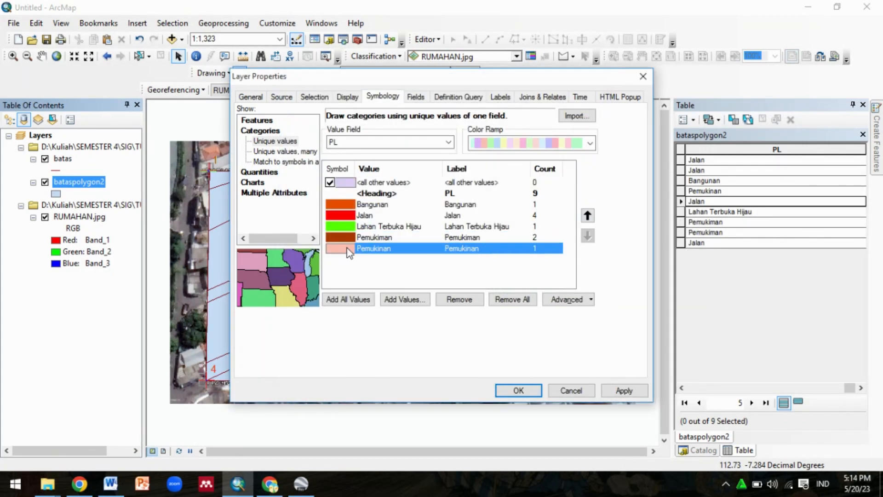
double_click(347, 249)
click(574, 195)
click(587, 273)
click(516, 376)
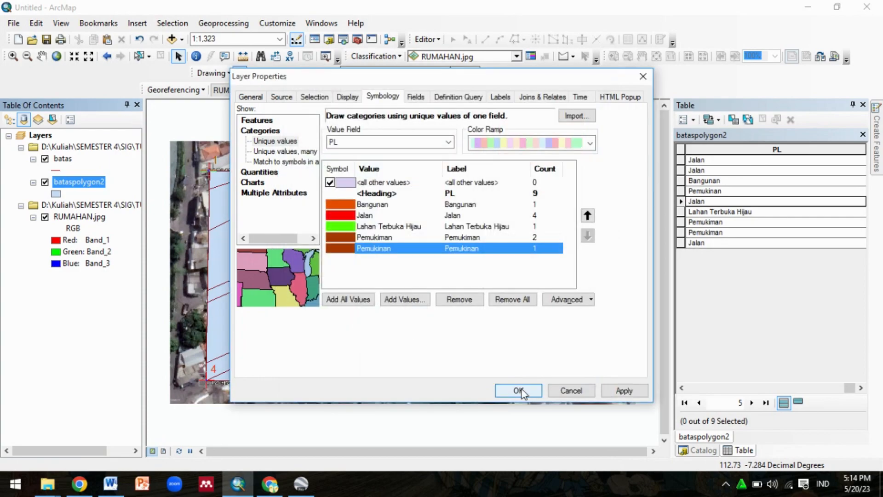
click(623, 389)
click(519, 390)
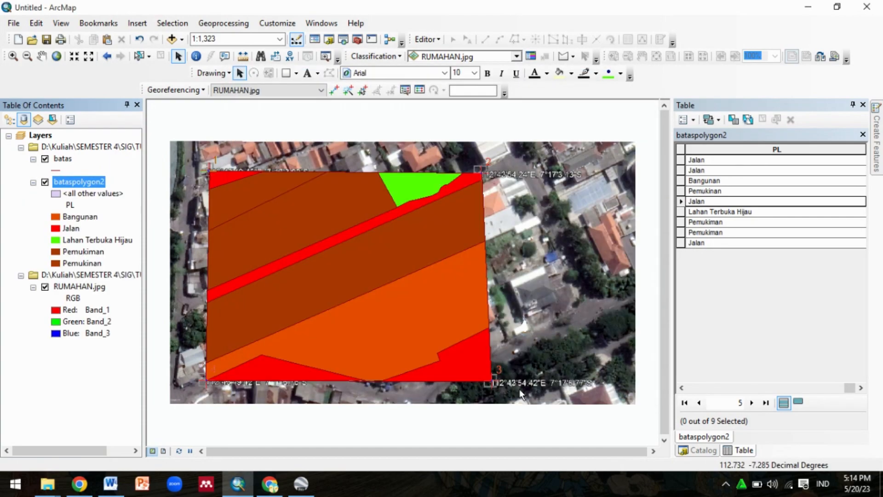
Start an edit session on bataspolygon2 to correct the misspelled Pemukinan record, continuing past the spatial reference warning.
click(729, 191)
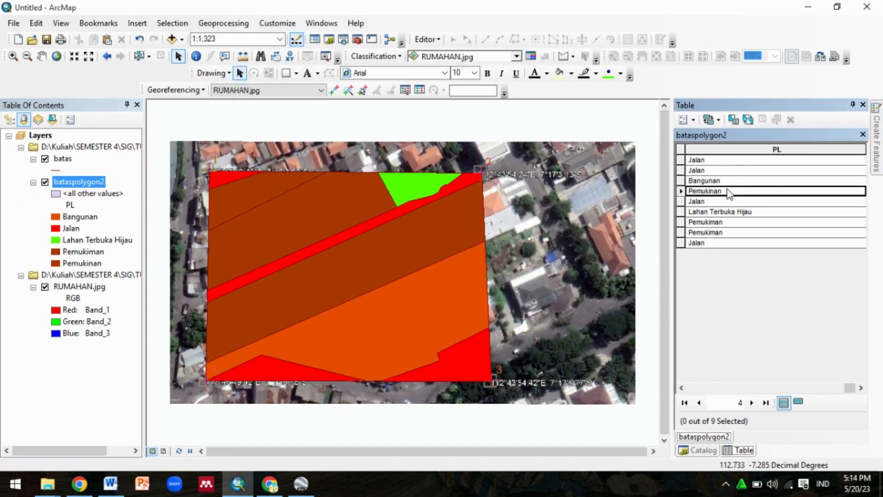
click(433, 41)
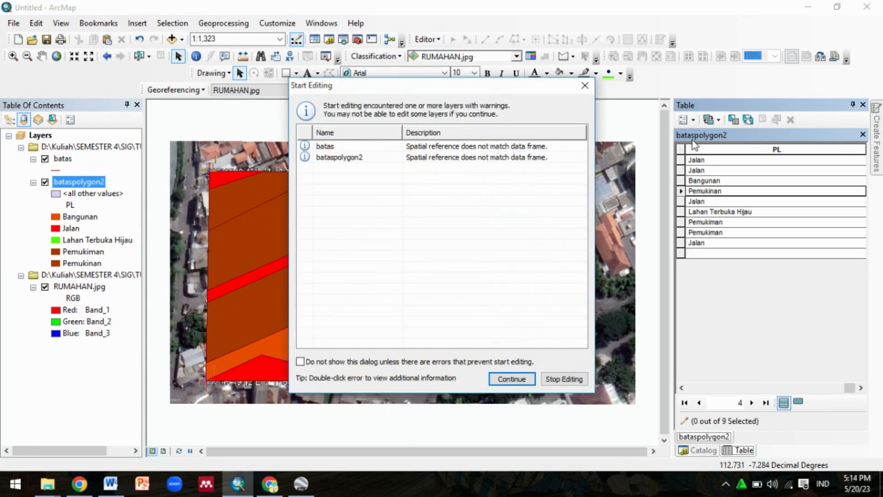
click(510, 158)
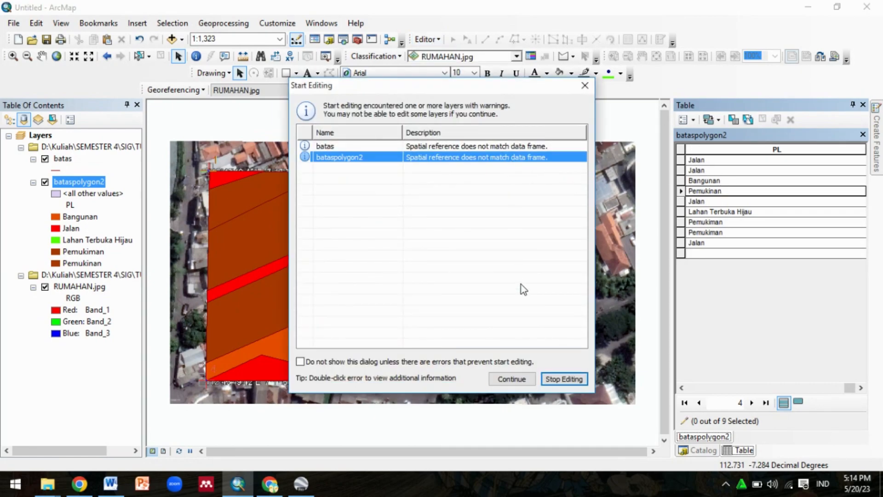
click(517, 376)
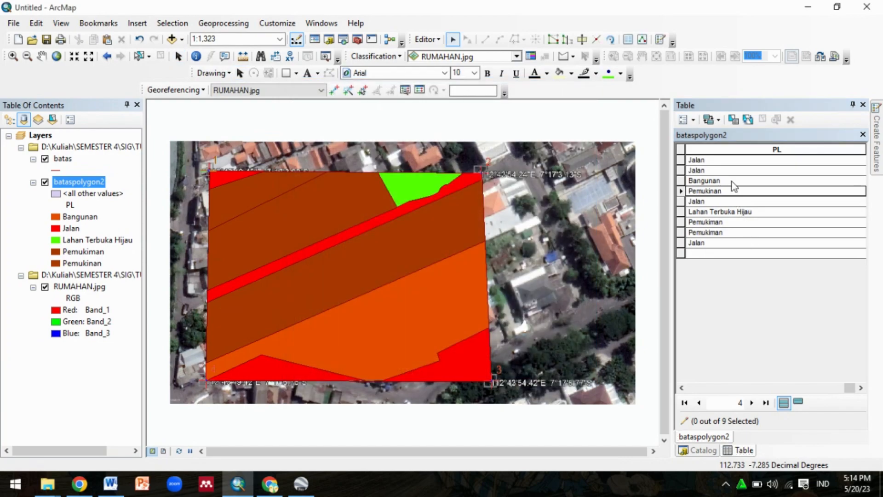
Correct the misspelled Pemukinan record in the PL field of bataspolygon2 to Pemukiman.
click(732, 192)
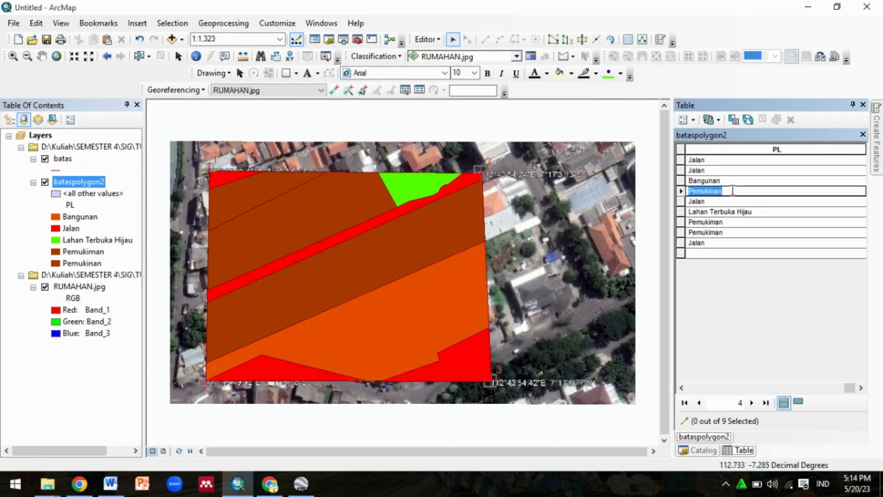
click(729, 190)
click(731, 222)
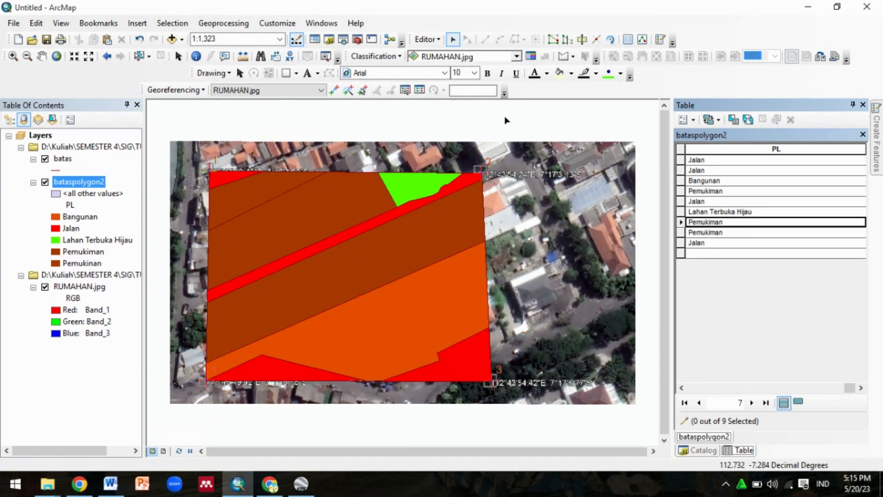
Save the attribute edits and stop the edit session on bataspolygon2.
click(427, 43)
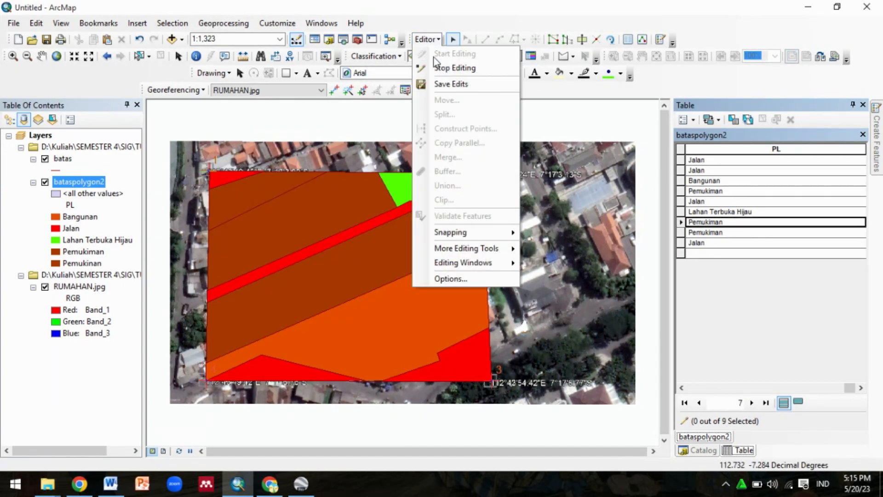
click(451, 84)
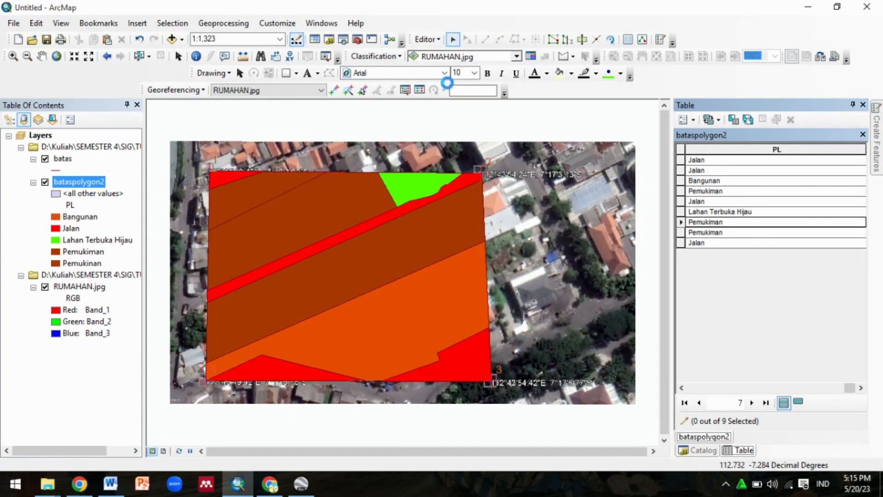
click(429, 41)
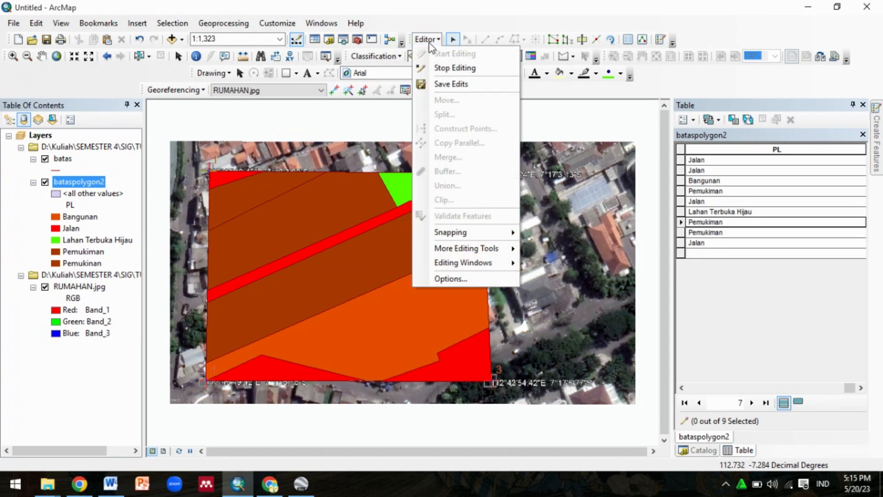
click(448, 65)
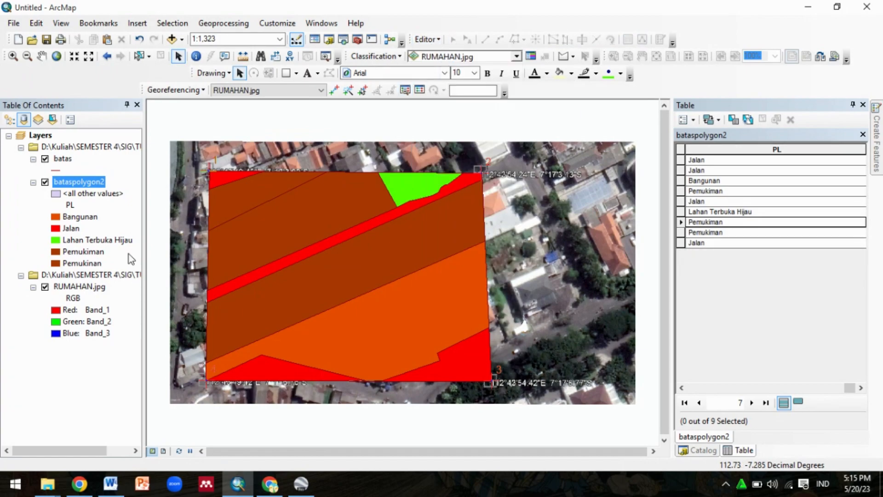
Remove the leftover Pemukinan class from the bataspolygon2 symbology and switch to layout view.
click(82, 264)
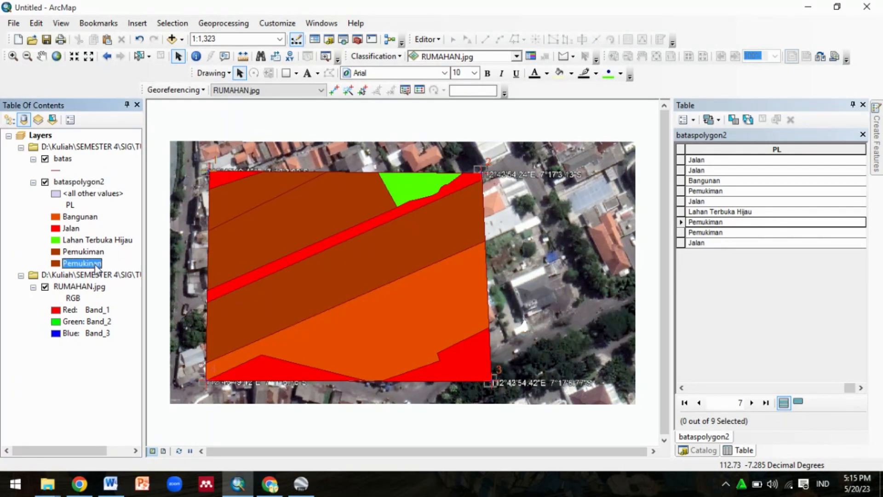
click(60, 23)
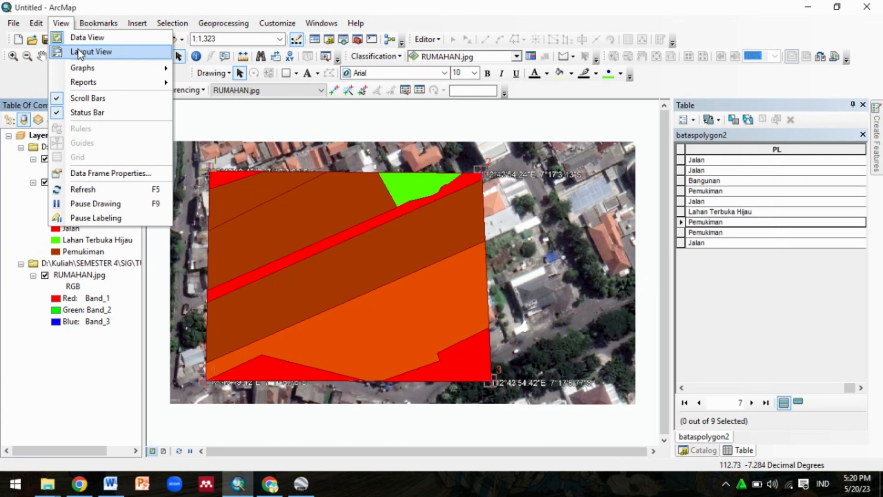
click(80, 51)
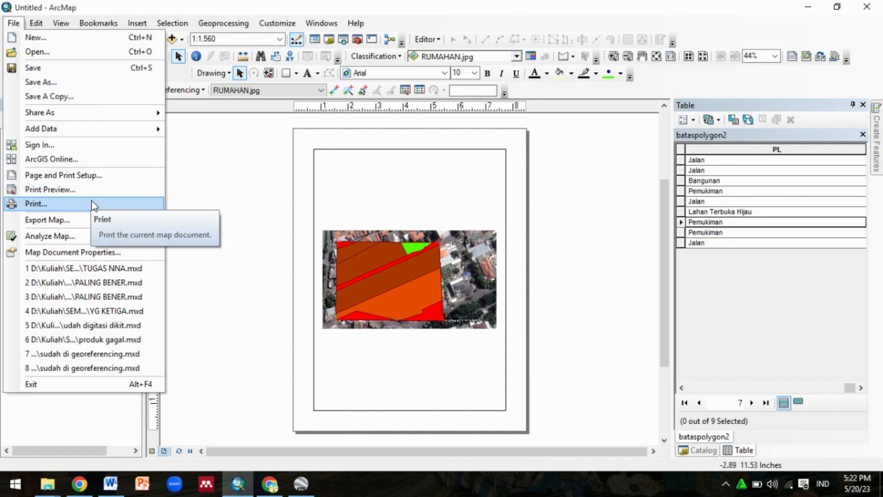
Set the page and print setup to A4 paper in landscape orientation.
click(85, 176)
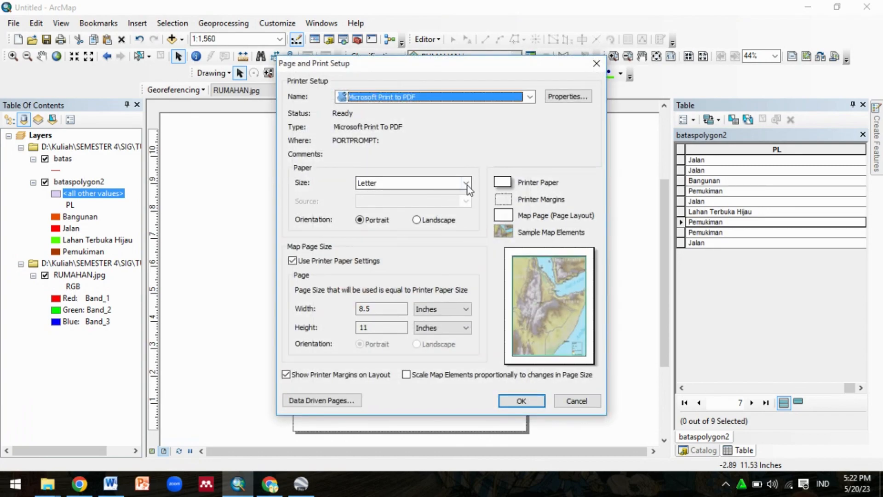
click(465, 183)
click(467, 196)
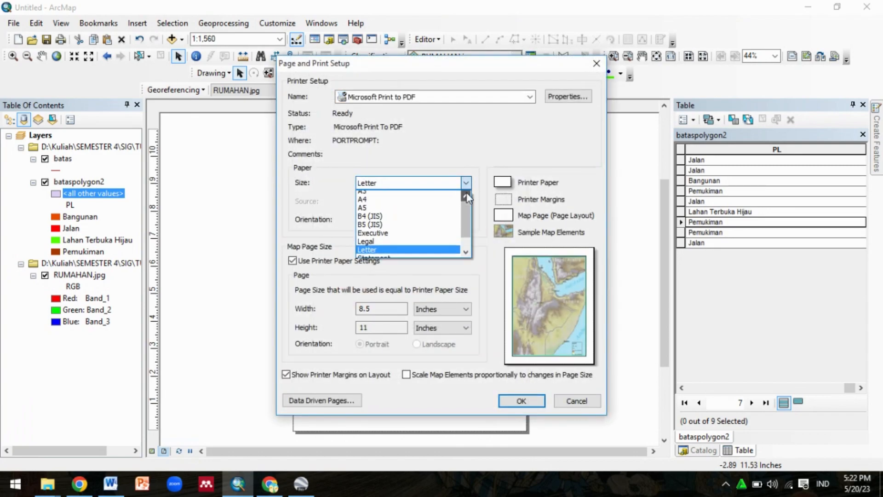
click(466, 197)
click(407, 201)
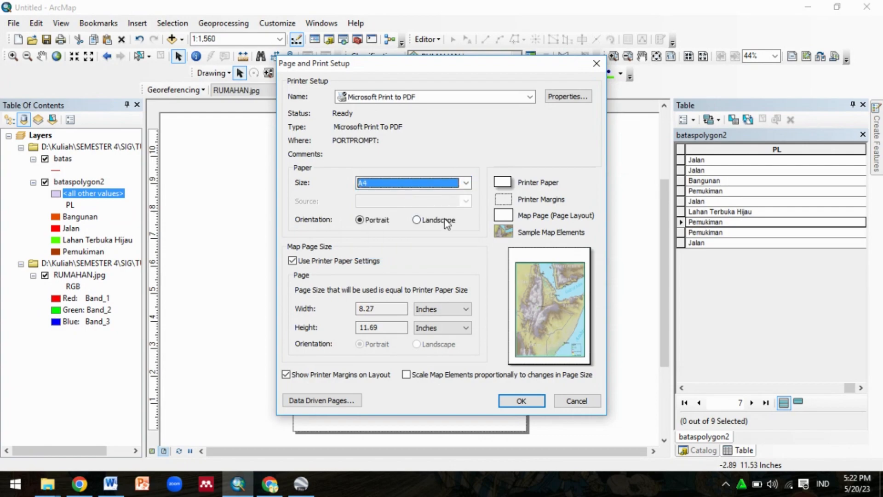
click(420, 220)
click(533, 400)
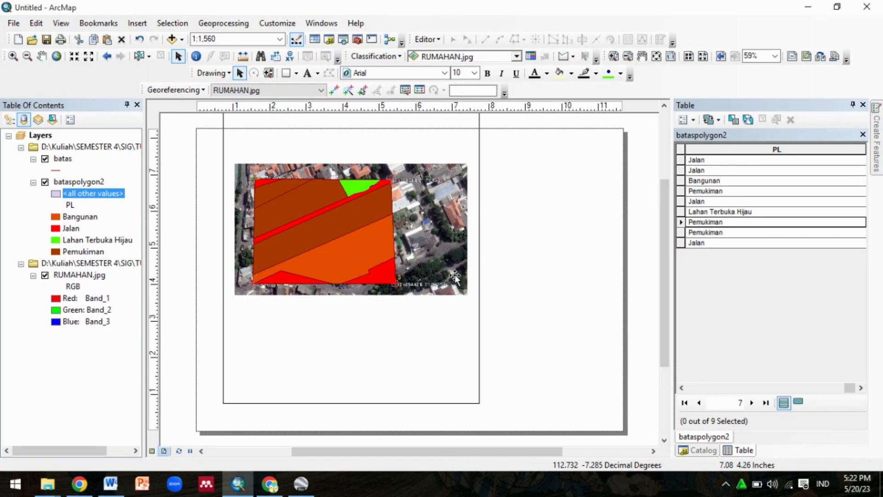
Move the data frame fully inside the landscape page, near the page's left edge.
drag(454, 277, 429, 329)
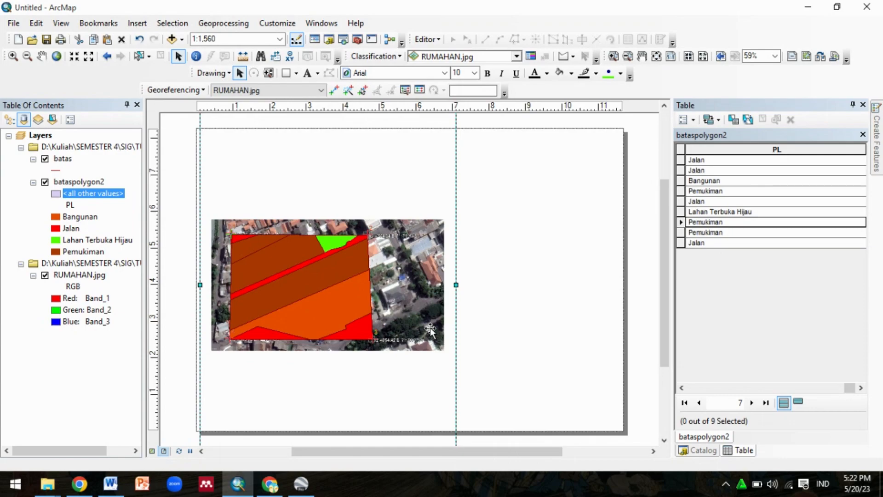
drag(430, 327, 430, 268)
drag(329, 399, 327, 308)
drag(353, 247, 356, 343)
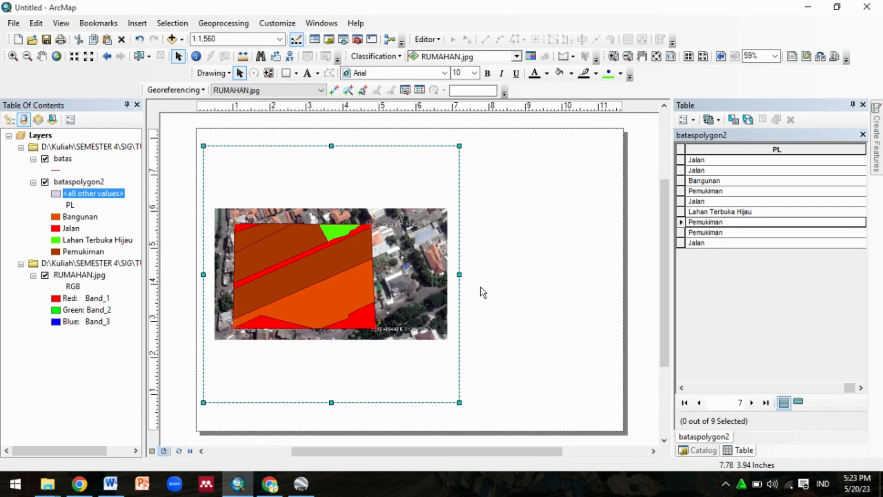
Set the map scale to 1:1,000 and undo the last small data frame shifts.
click(279, 38)
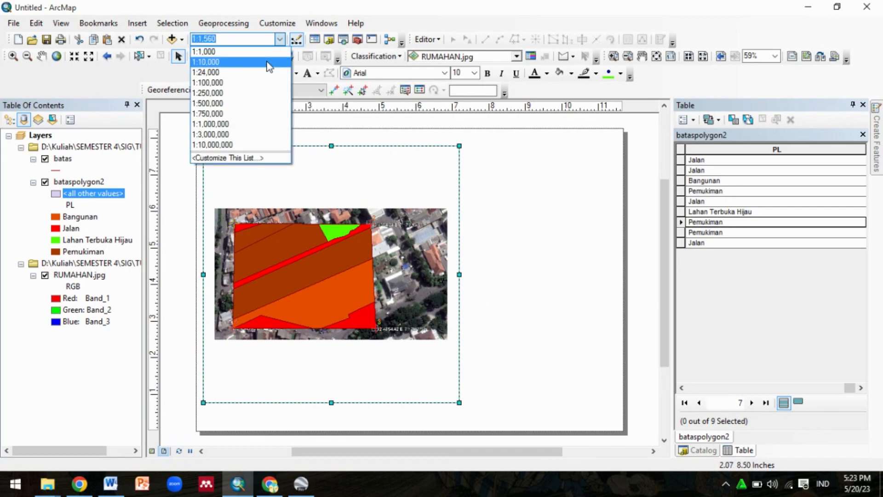
click(267, 51)
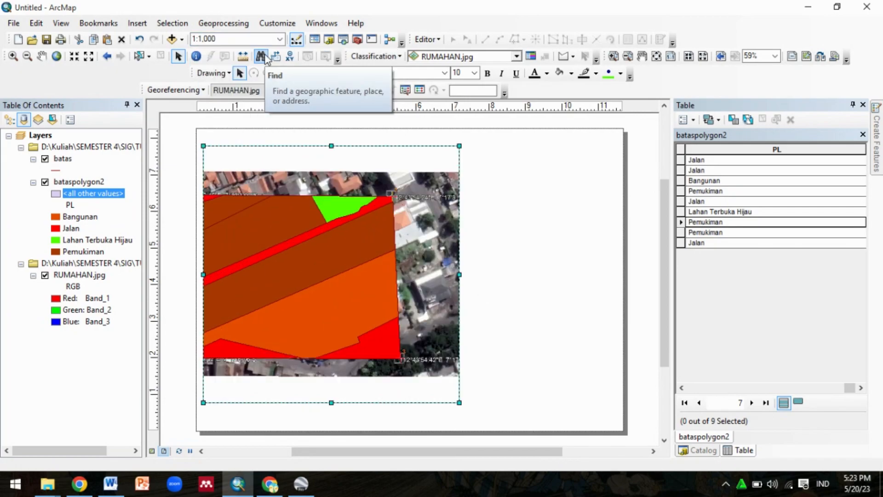
click(279, 38)
click(140, 41)
click(140, 40)
click(280, 39)
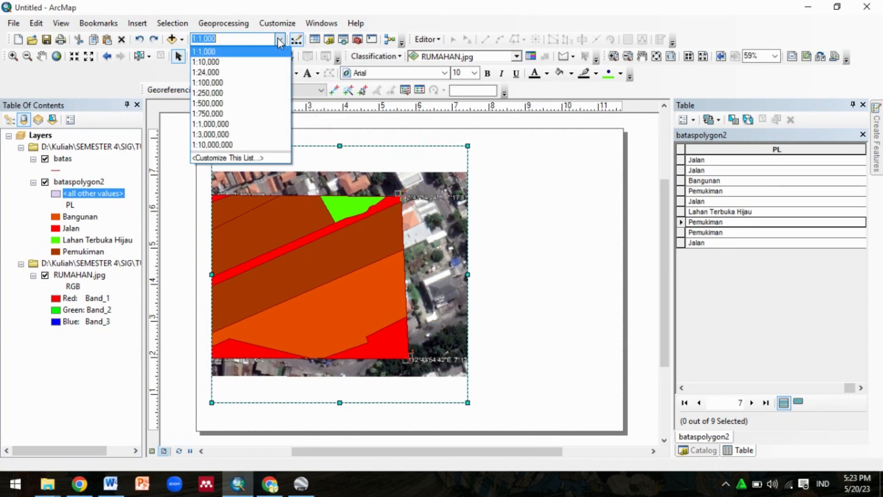
click(279, 40)
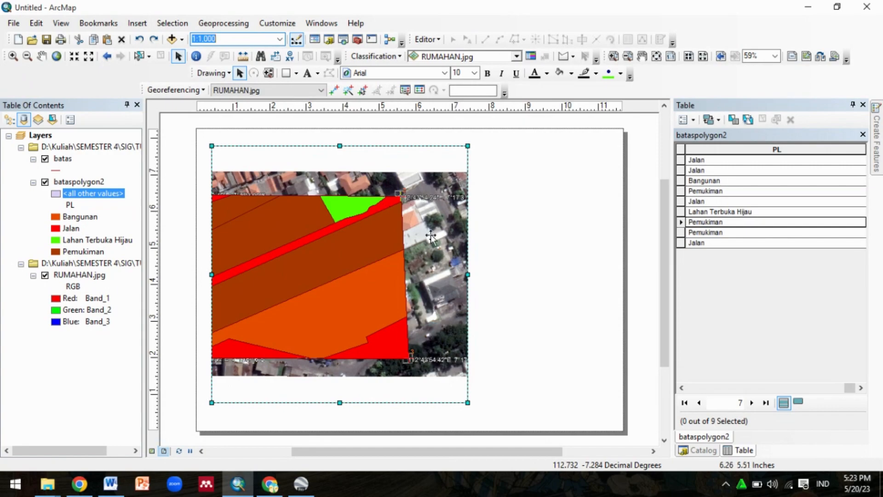
Widen the data frame to cover the whole image, shorten it slightly, and shift it down toward the page's left edge.
drag(470, 275, 575, 283)
drag(574, 402, 573, 377)
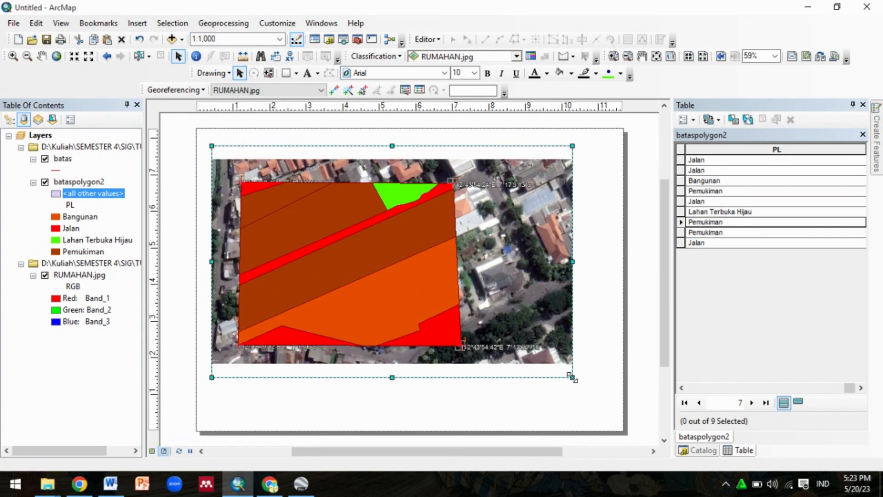
drag(364, 237, 354, 251)
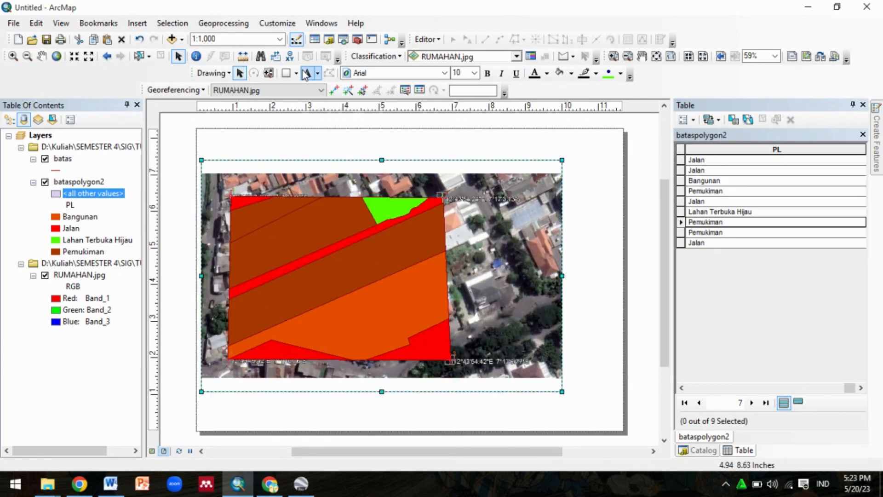
Set the map scale to 1:1,540.
click(280, 39)
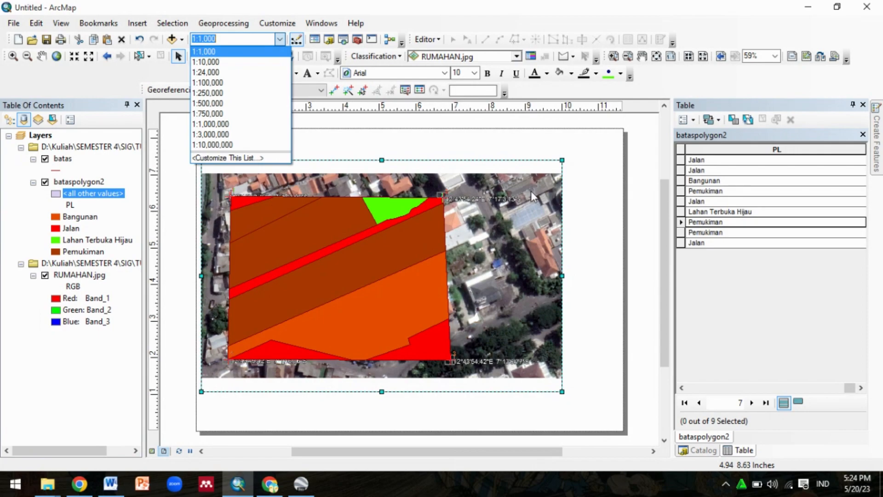
click(250, 39)
text(1:1,0)
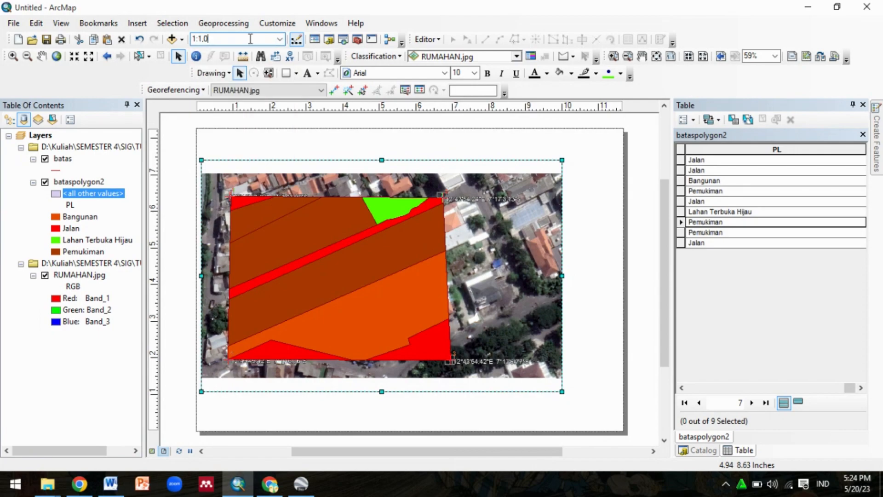
key(BackSpace)
text(540)
key(Return)
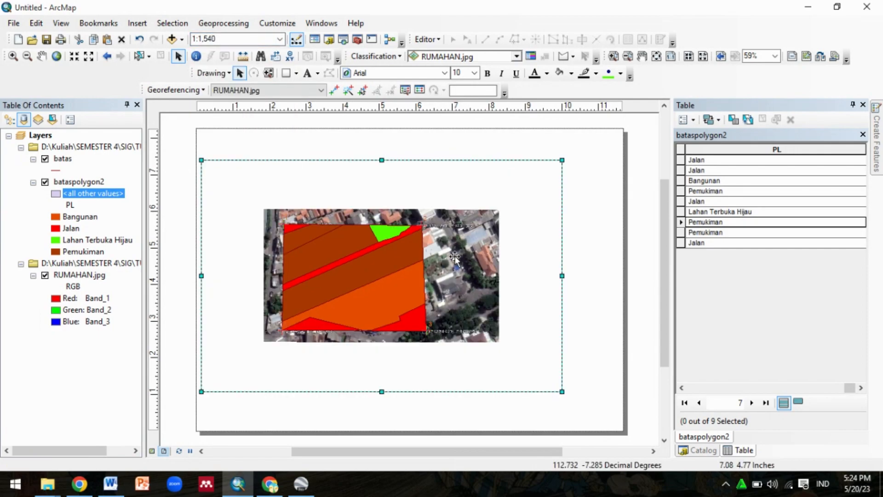
Narrow the data frame from both sides around the image and reposition it near the page's upper middle.
drag(414, 236, 414, 236)
drag(522, 255, 470, 255)
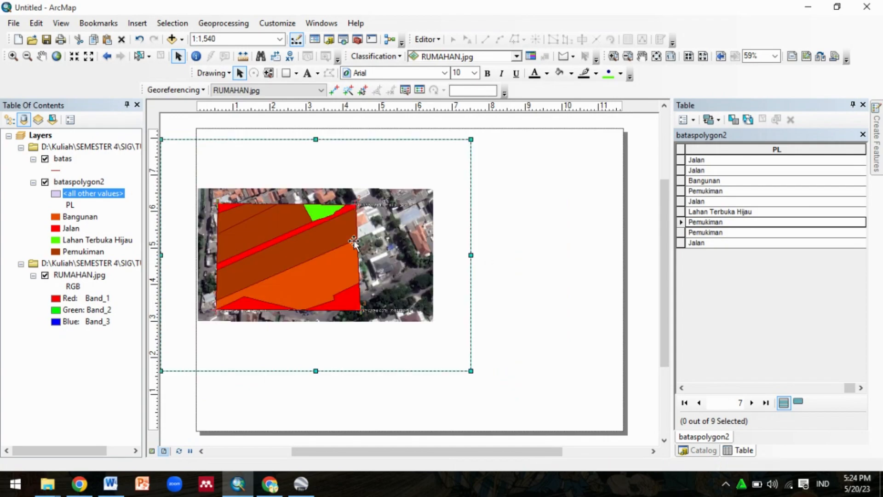
drag(263, 223, 335, 223)
drag(232, 255, 261, 256)
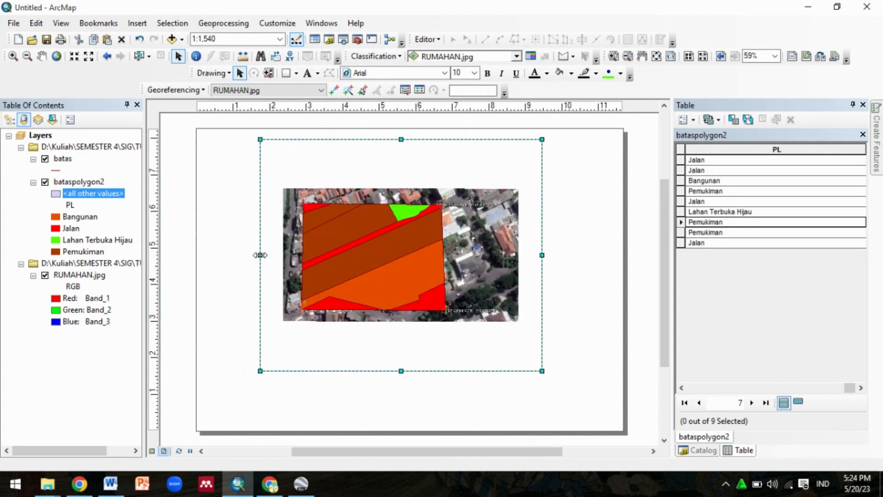
Hide the RUMAHAN.jpg layer and set the map scale to 1:1,000.
click(45, 274)
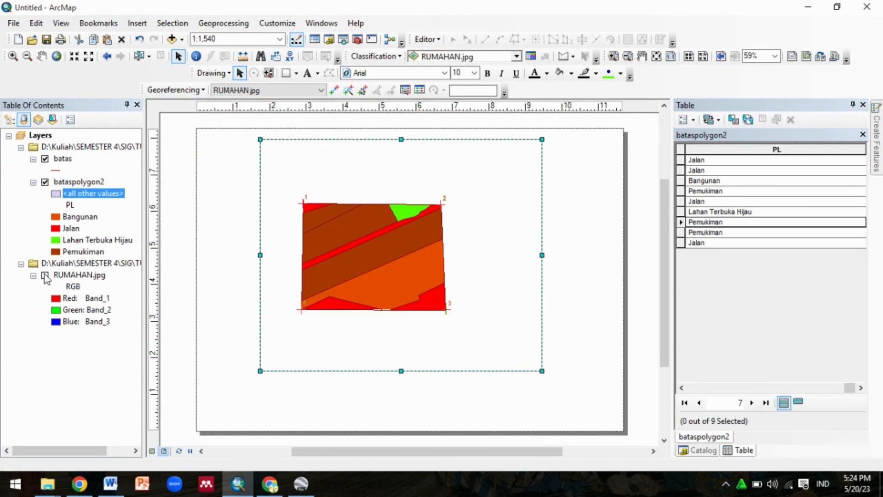
click(280, 38)
click(269, 65)
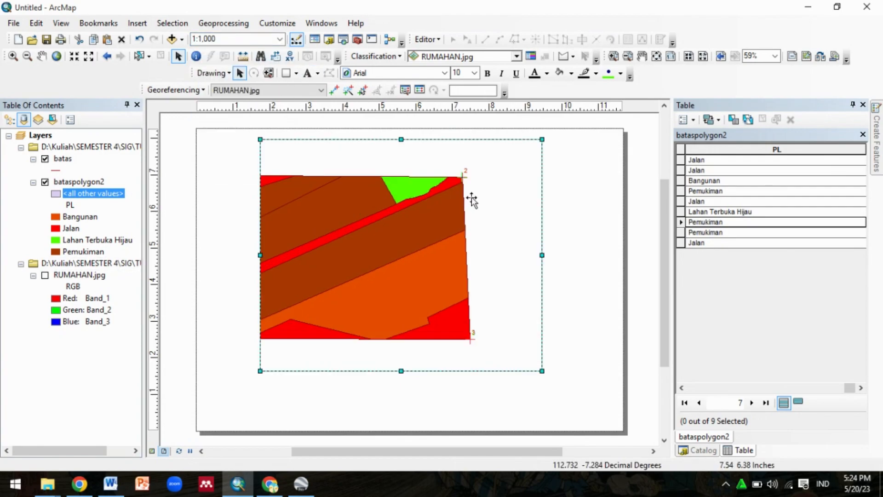
Extend the data frame sideways to show all the polygons and shift it toward the page's center.
drag(261, 254, 207, 254)
drag(308, 253, 337, 253)
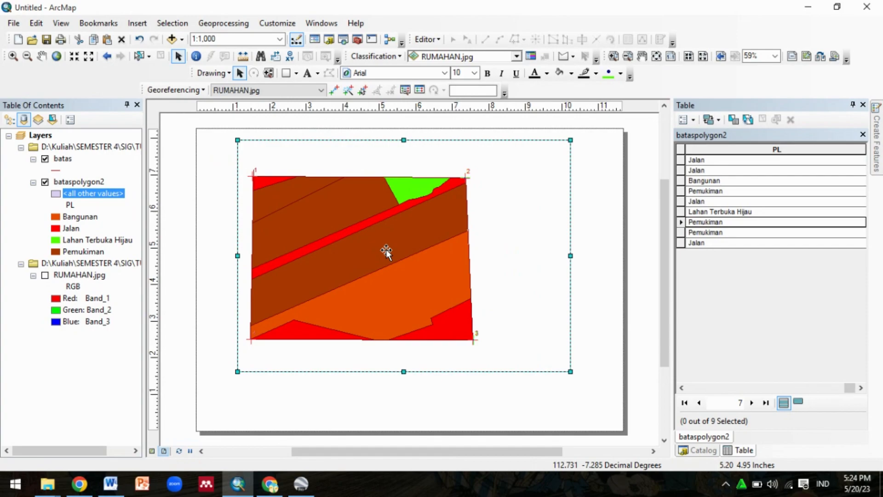
Draw a rectangle about 11.66 by 8.31 inches covering the entire layout page.
scroll(385, 249, up, 1)
click(286, 73)
mouse_move(230, 138)
mouse_down()
mouse_move(386, 158)
mouse_move(583, 269)
mouse_move(569, 330)
mouse_move(583, 391)
mouse_up()
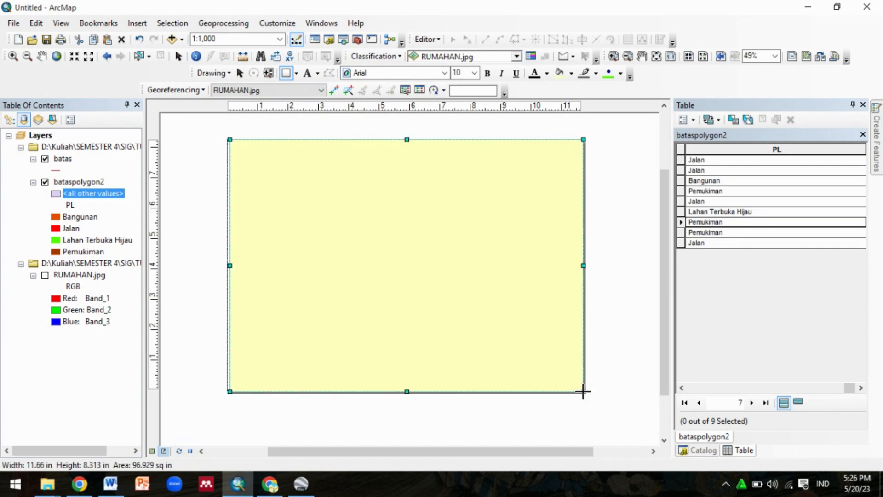
Set the page-sized rectangle's fill to No Color.
right_click(420, 295)
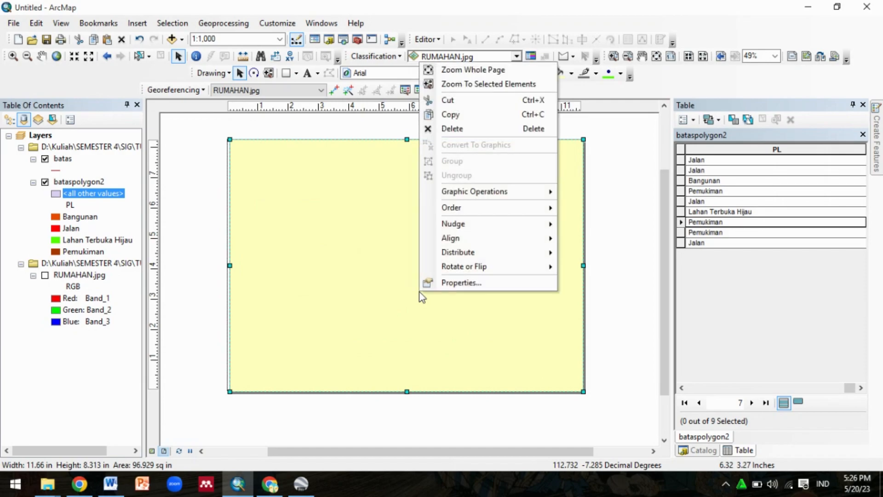
click(456, 285)
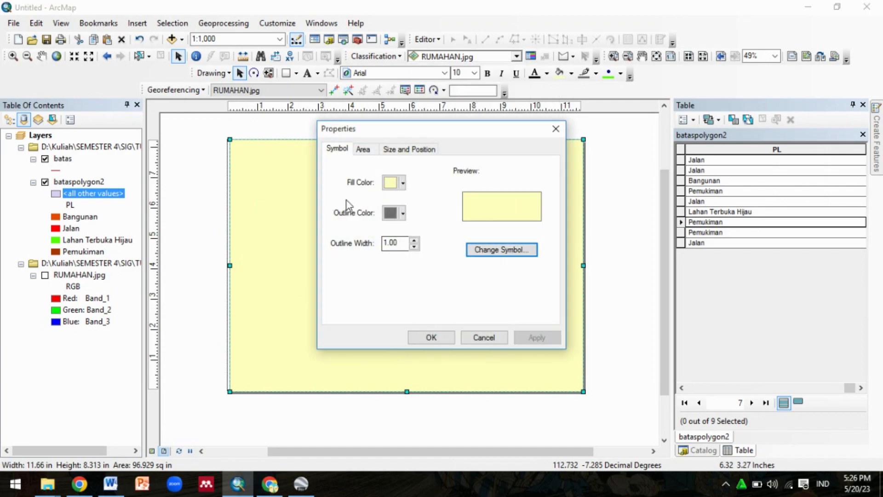
click(403, 183)
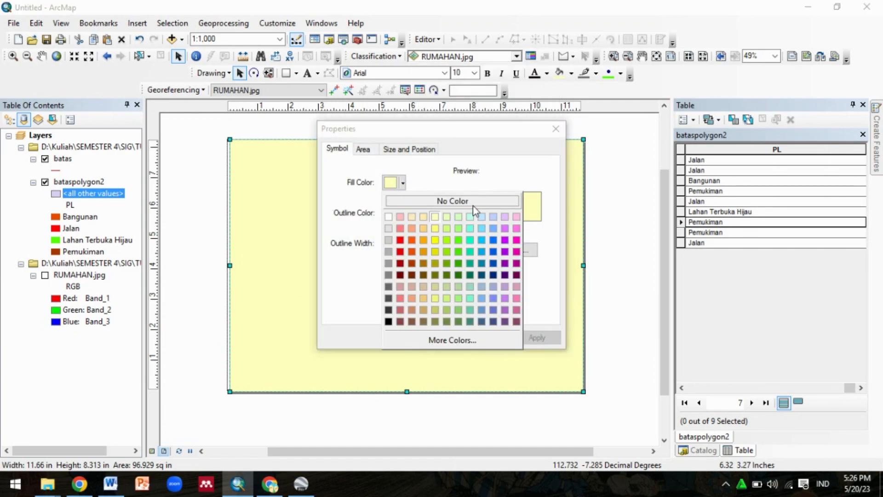
click(473, 202)
click(436, 337)
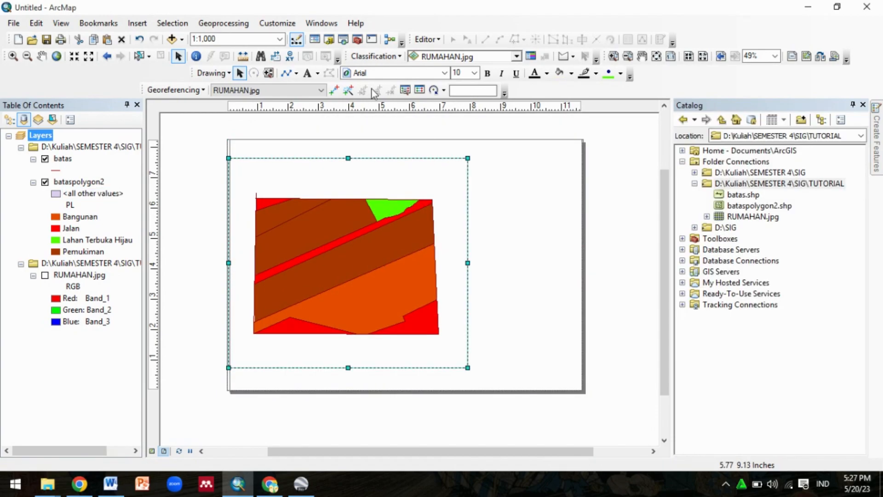
Draw a vertical line about 8.27 inches long down the page and align it with the data frame's right edge.
click(296, 73)
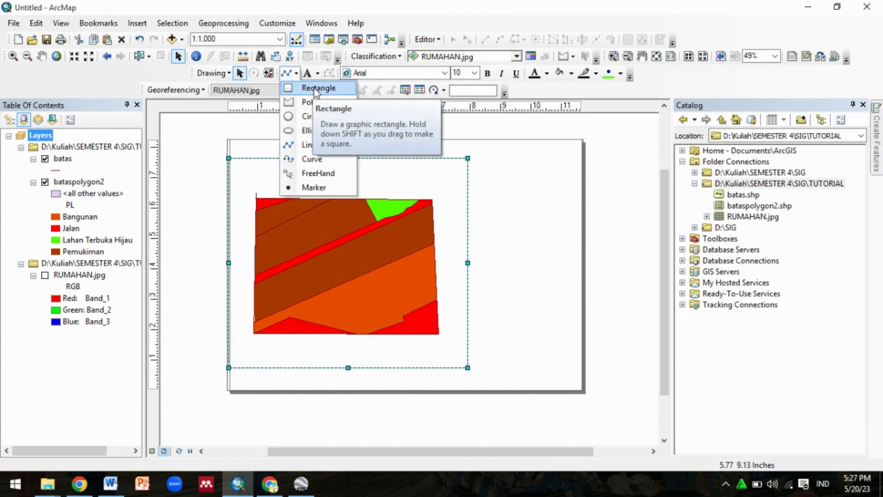
click(324, 144)
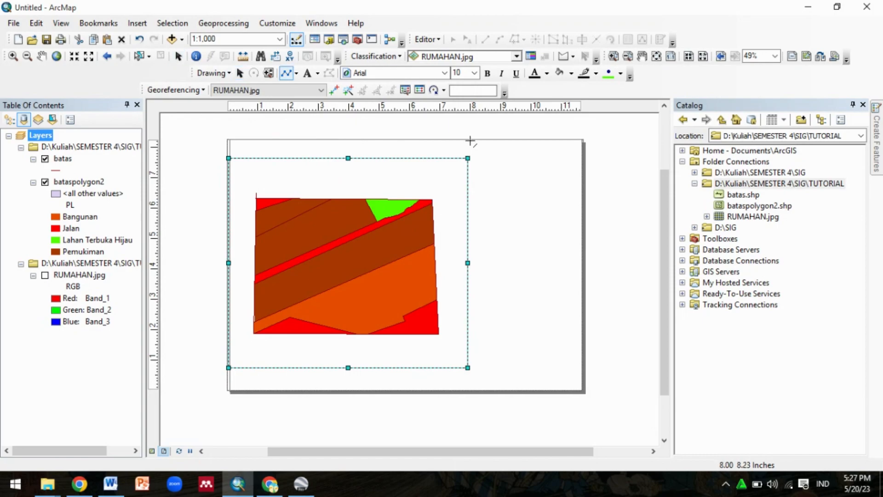
click(469, 141)
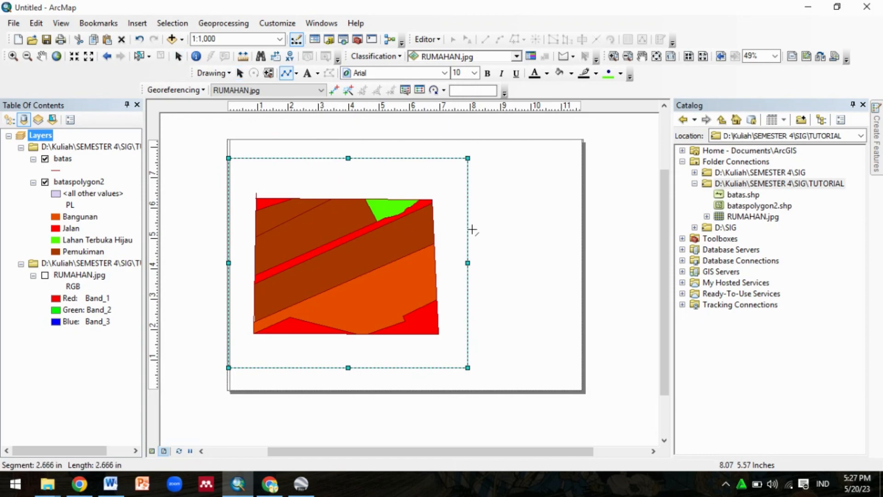
double_click(470, 391)
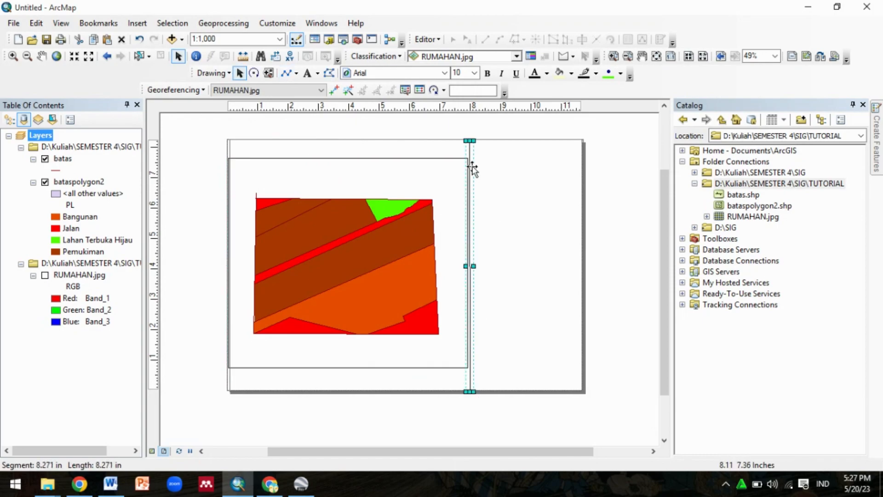
mouse_move(471, 174)
mouse_down()
mouse_move(558, 173)
mouse_move(469, 175)
mouse_up()
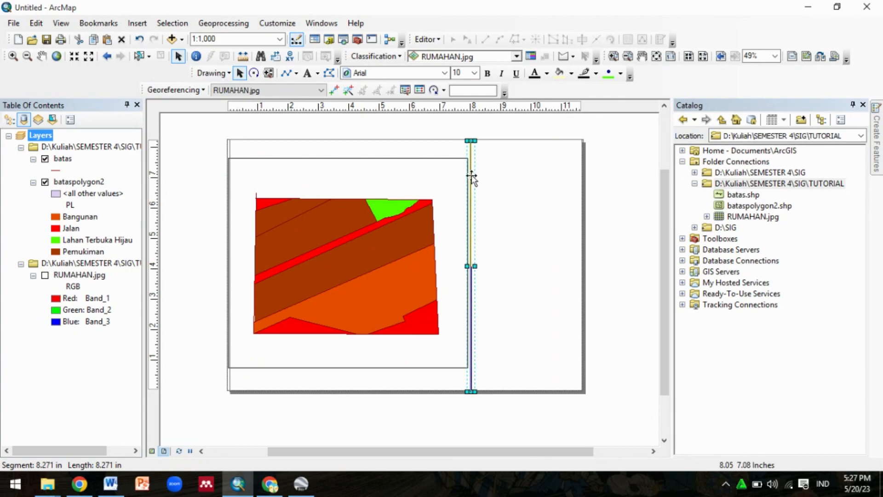
Draw a horizontal line about 3.71 inches long across the side column and move it slightly lower to bound the title area.
click(289, 74)
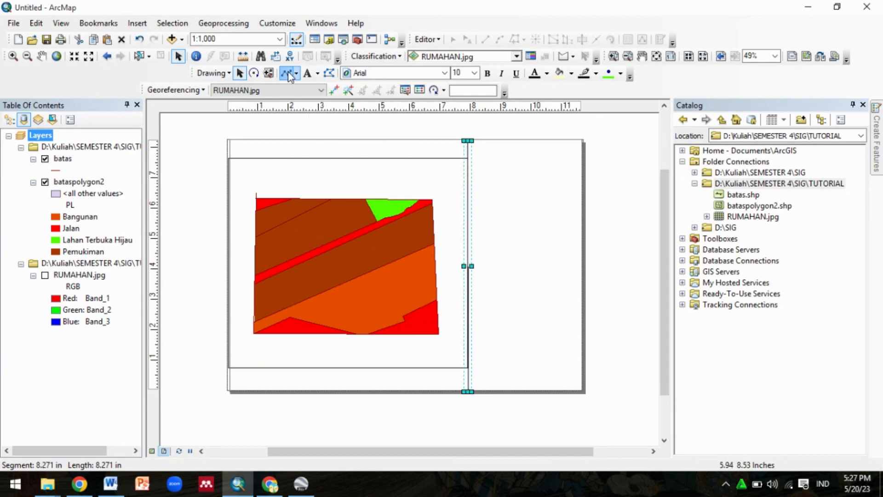
click(469, 174)
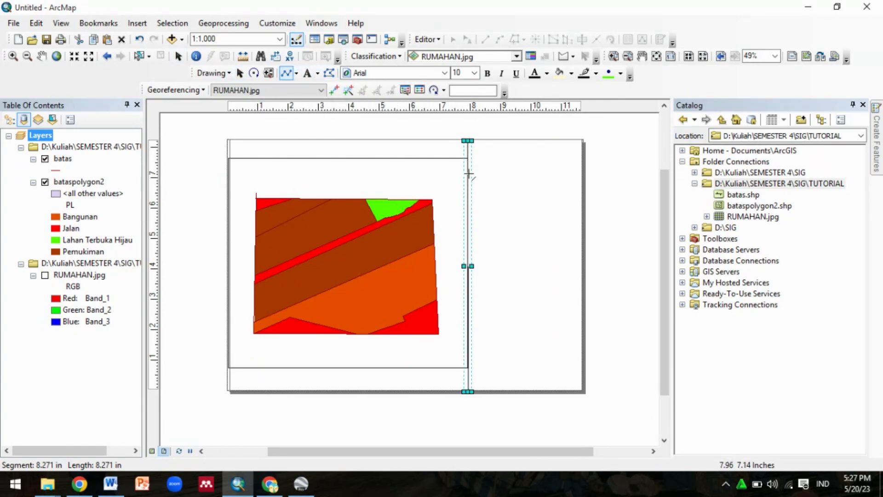
double_click(582, 174)
drag(562, 174, 559, 183)
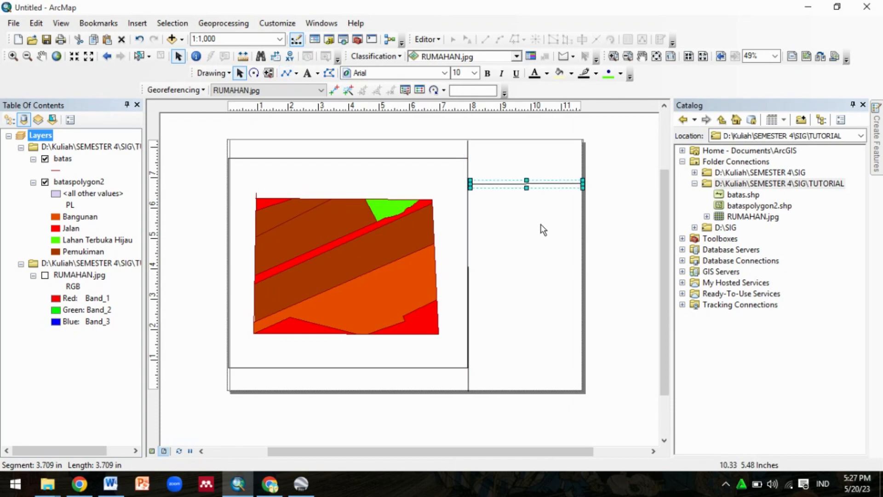
Add the title text "PETA PENGGUNAAN LAHAN DI KAWASAN KEMBANG KUNING" at the head of the side column.
click(308, 72)
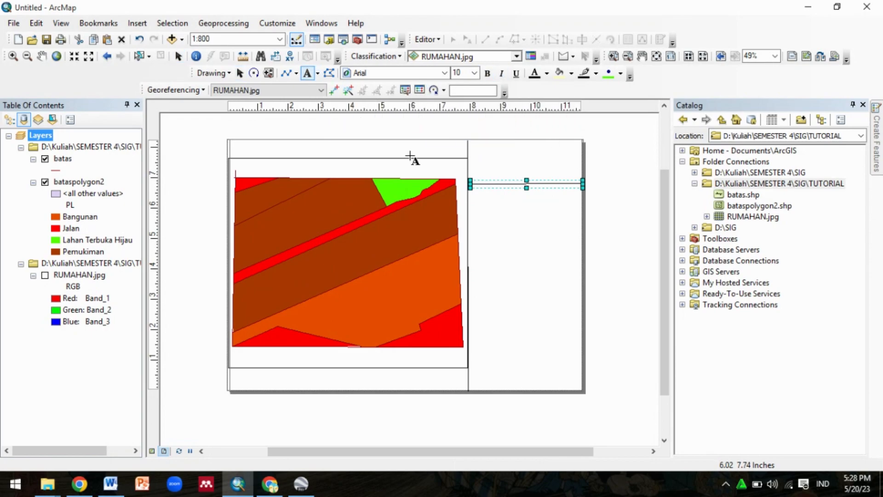
click(497, 154)
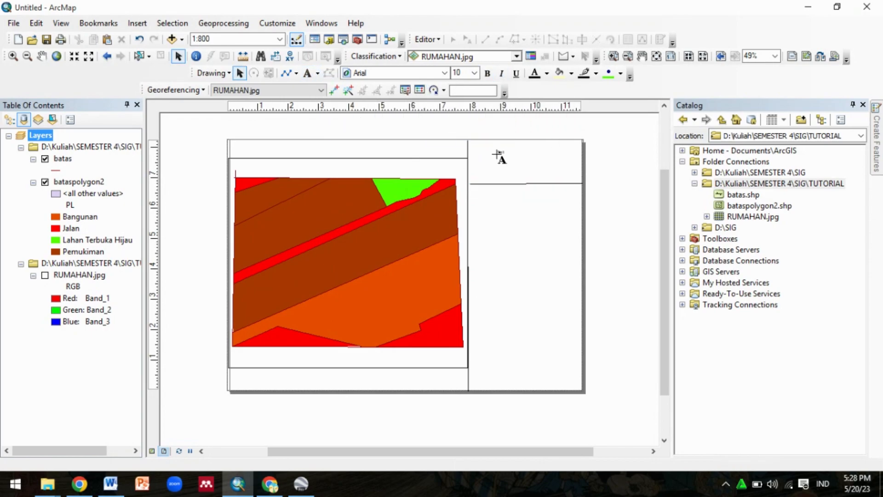
text(Peta Penggunaan Lahan)
key(BackSpace)
key(BackSpace)
key(BackSpace)
key(BackSpace)
key(BackSpace)
key(BackSpace)
key(BackSpace)
key(BackSpace)
key(BackSpace)
key(BackSpace)
key(BackSpace)
key(BackSpace)
key(BackSpace)
key(BackSpace)
key(BackSpace)
key(BackSpace)
key(BackSpace)
key(BackSpace)
text(PENGGUNAAN LAHAN DI KAWASAN KEMBANG KUNING)
click(567, 169)
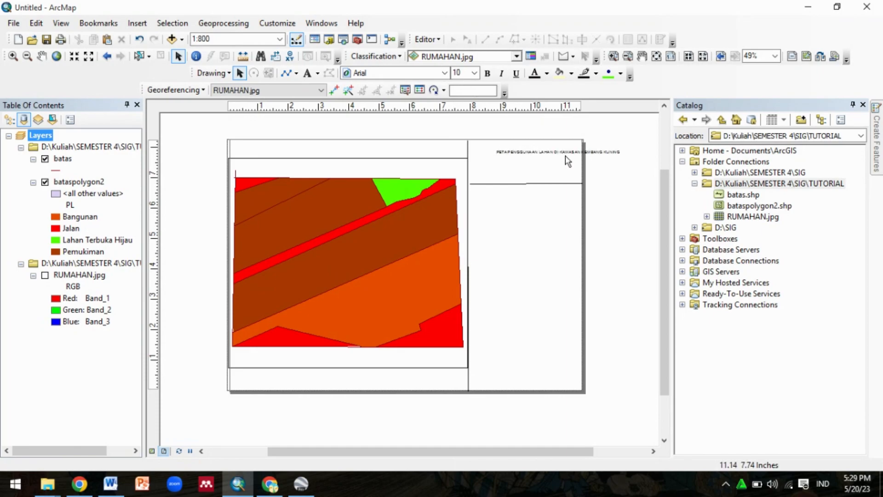
Break the title before "DI KAWASAN" and add "TAHUN 2023" as a third line.
double_click(565, 153)
click(429, 167)
key(Return)
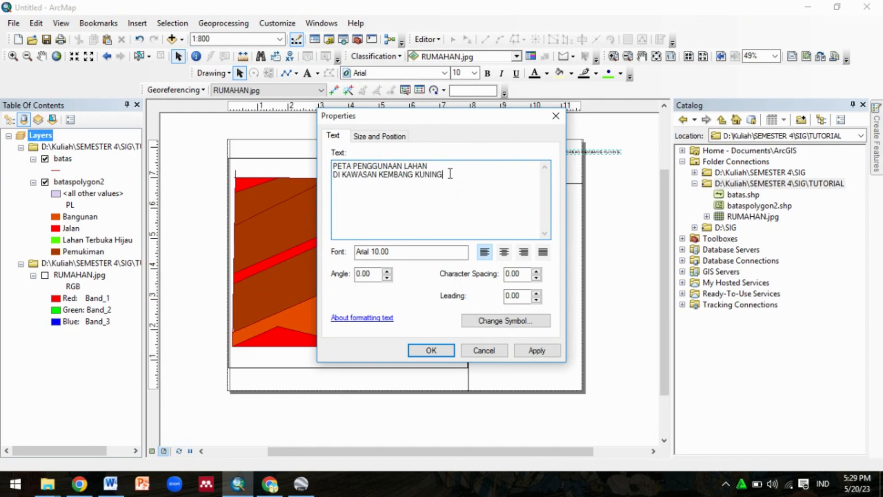
key(Return)
text(TAHUN 2023)
click(441, 350)
Format the title as centered, bold, size 16 text and fit it inside the title area.
double_click(546, 151)
click(504, 252)
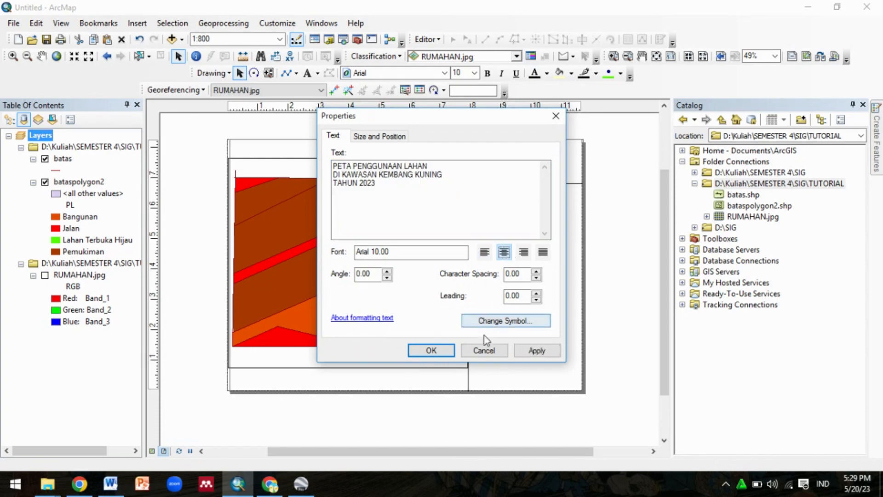
click(437, 350)
click(489, 73)
drag(499, 148, 522, 158)
click(474, 72)
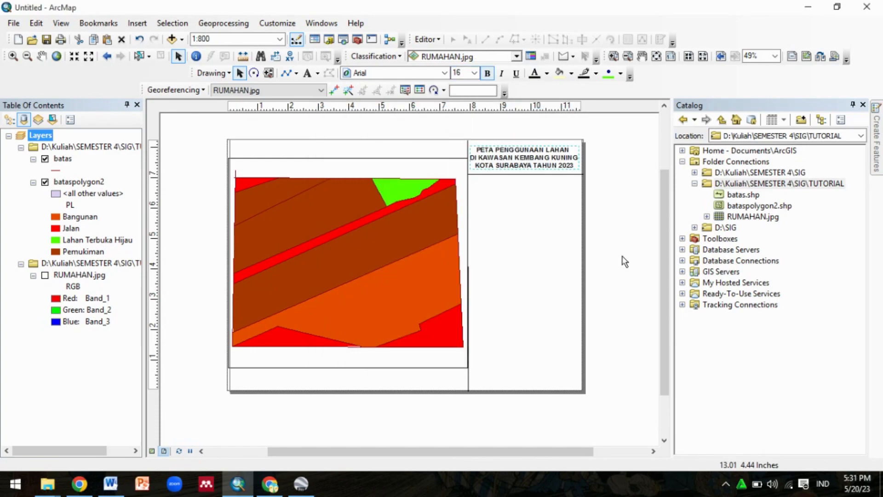
Insert the ESRI North 68 north arrow and place it just outside the page, beside the side column.
click(137, 23)
mouse_move(182, 79)
click(193, 129)
scroll(195, 131, down, 3)
mouse_move(205, 90)
mouse_down()
mouse_move(201, 133)
mouse_move(201, 62)
mouse_move(207, 90)
mouse_up()
scroll(206, 87, down, 10)
click(108, 144)
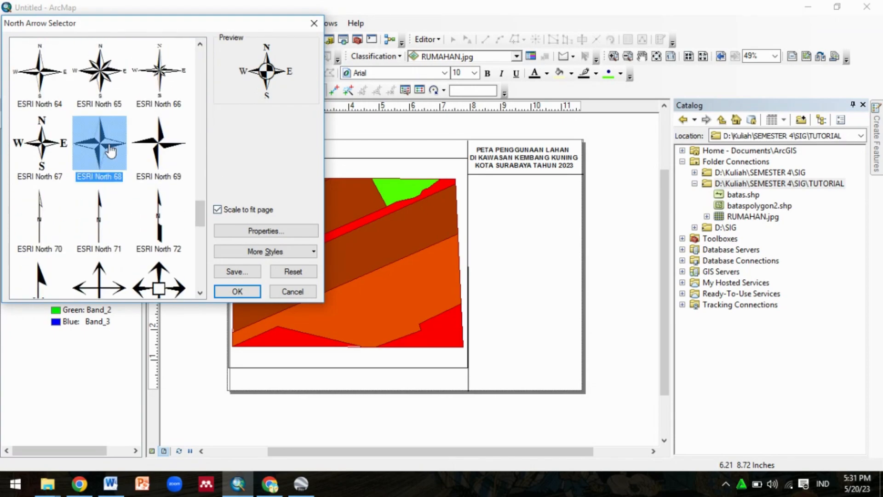
click(252, 289)
drag(361, 316, 607, 215)
Add an enlarged bold "U" label directly above the north arrow.
click(610, 188)
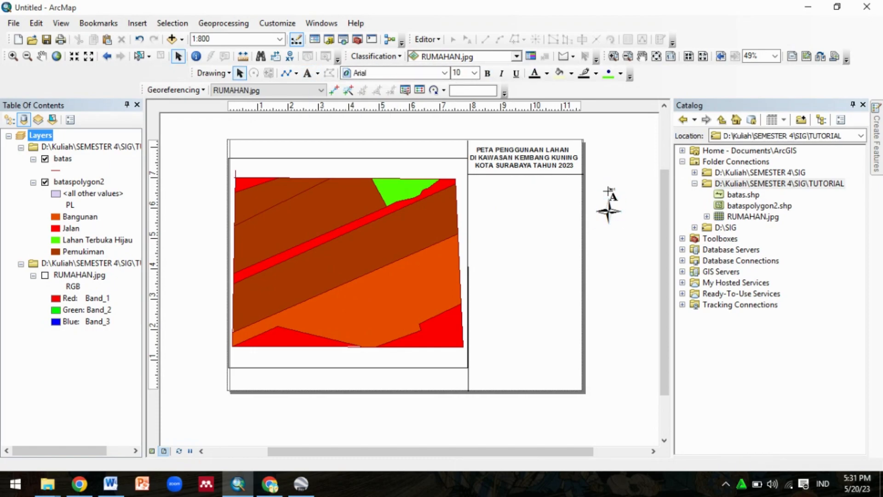
double_click(609, 189)
text(U)
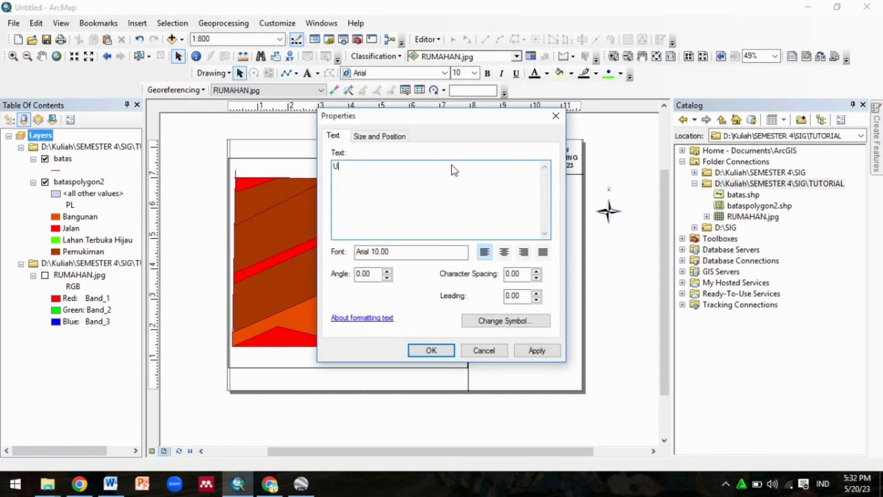
click(430, 350)
click(487, 73)
click(475, 73)
click(460, 139)
drag(610, 188, 609, 192)
click(623, 193)
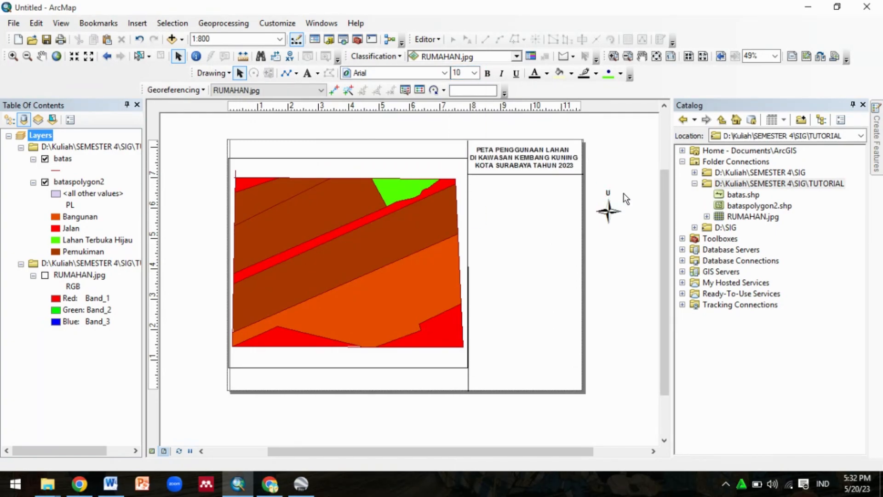
Add an "S" label at size 18 directly below the north arrow.
click(307, 73)
click(609, 234)
click(475, 73)
click(464, 136)
click(611, 233)
click(474, 73)
click(461, 135)
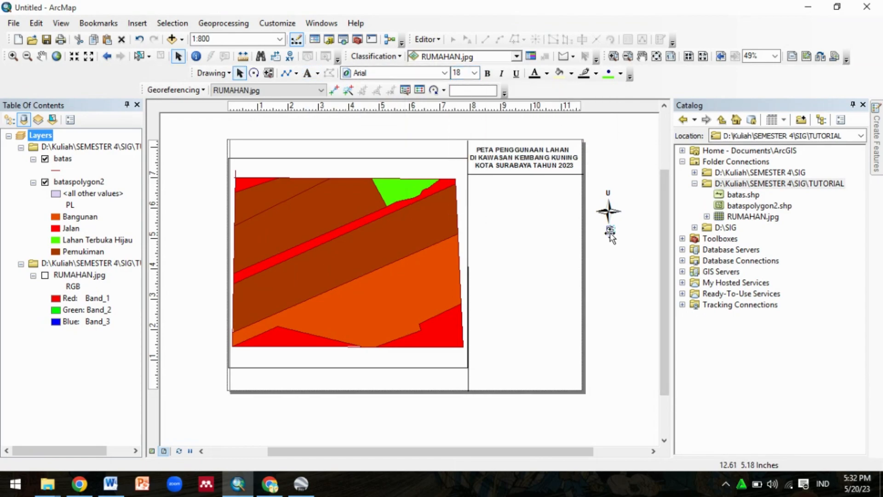
Add a bold "T" label on the east side of the north arrow.
click(307, 73)
click(631, 211)
text(T)
click(635, 210)
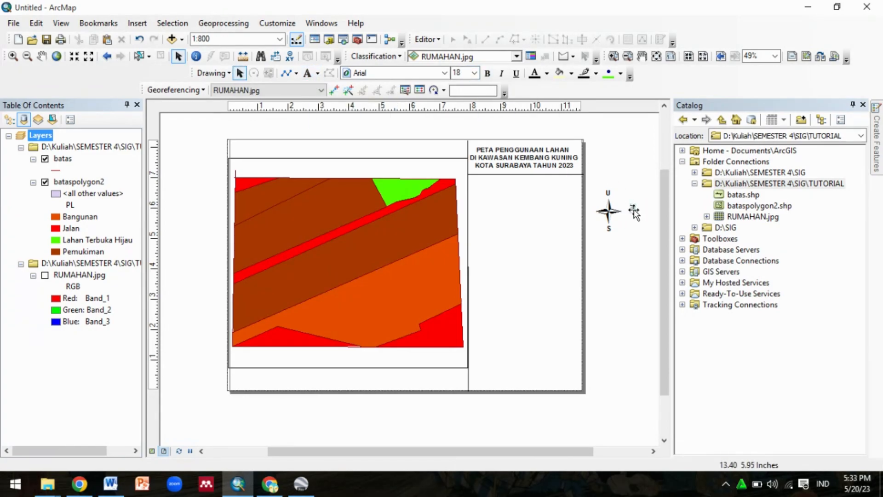
click(487, 73)
drag(635, 210, 626, 211)
Add a bold "B" label on the west side of the north arrow.
click(307, 73)
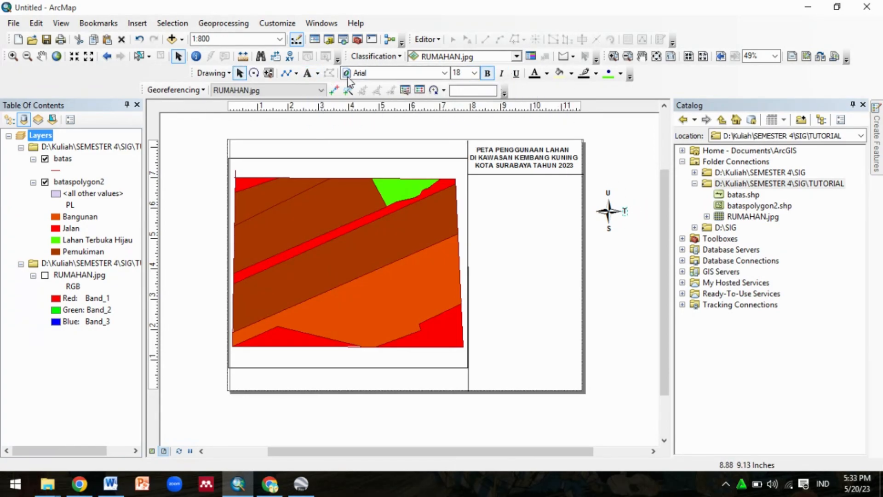
click(487, 73)
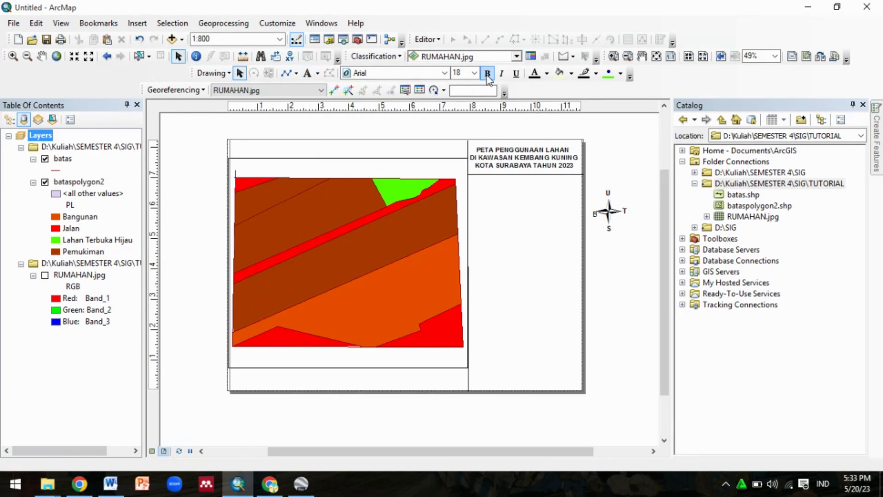
click(594, 211)
click(487, 73)
Move the north arrow together with its direction labels into the side column, just below the title area.
click(613, 217)
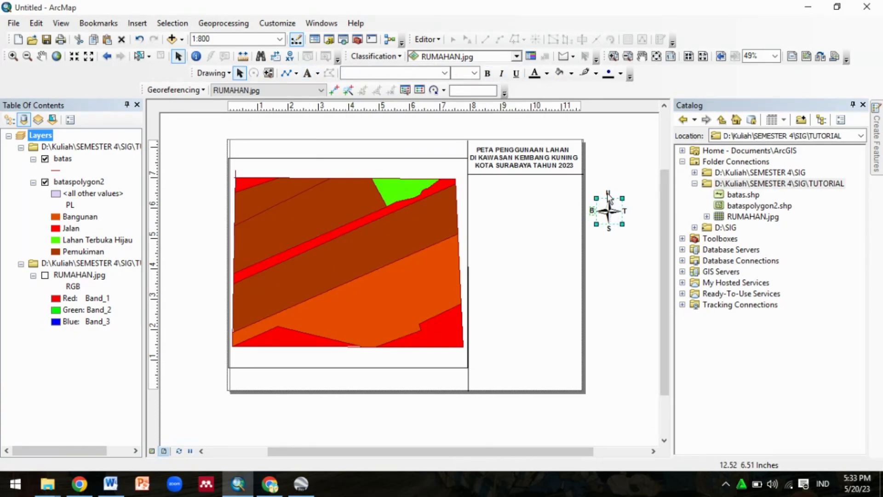
right_click(609, 233)
click(641, 260)
key(ctrl+v)
drag(261, 171, 530, 211)
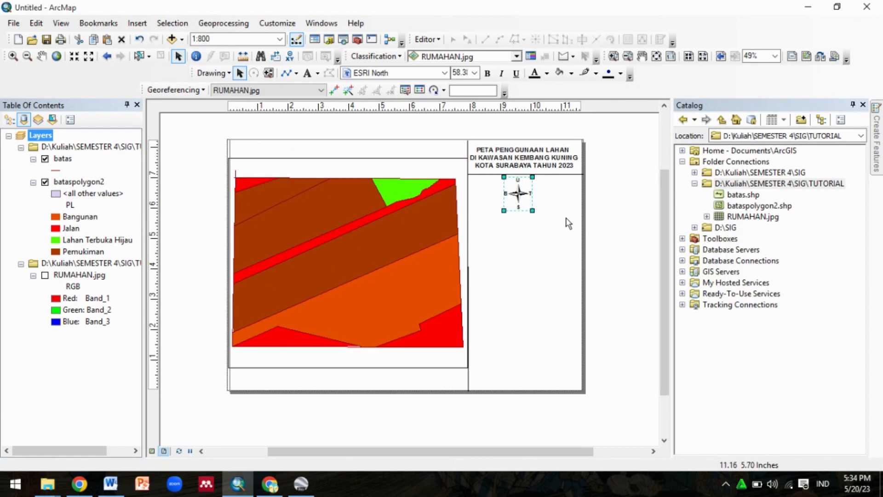
click(566, 220)
Insert an Alternating Scale Bar 2 and place it below the north arrow in the side column.
click(137, 23)
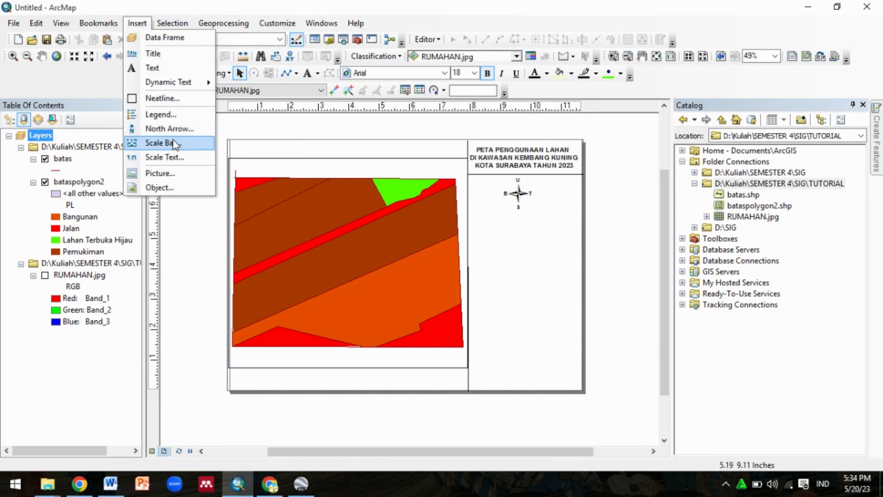
click(173, 143)
drag(201, 102, 206, 131)
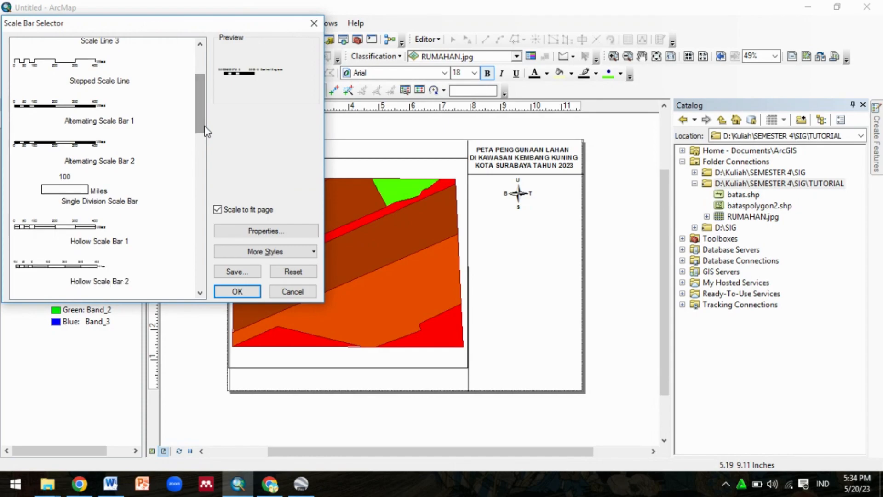
click(100, 154)
click(237, 292)
drag(427, 294, 528, 227)
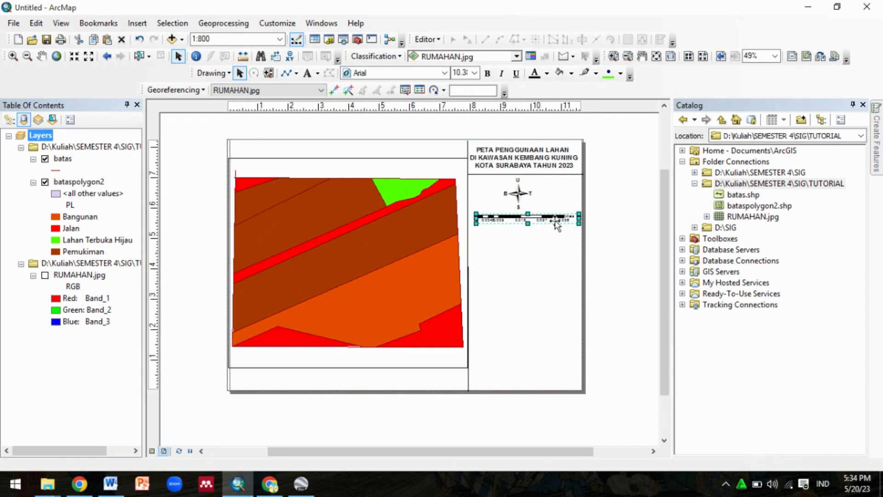
click(614, 249)
Insert the 1:800 scale text and place it beneath the scale bar.
click(144, 28)
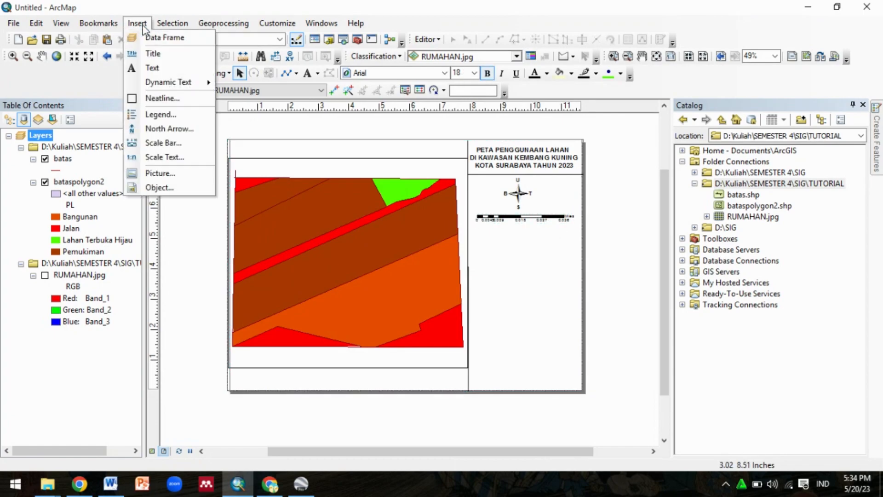
click(200, 156)
click(100, 49)
click(237, 290)
drag(385, 297, 530, 239)
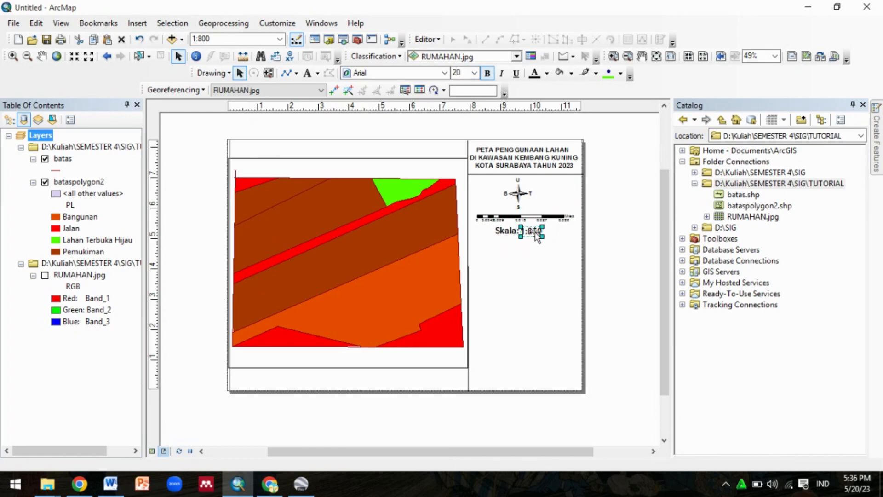
Place a copy of the horizontal divider line across the side column beneath the scale text.
click(622, 240)
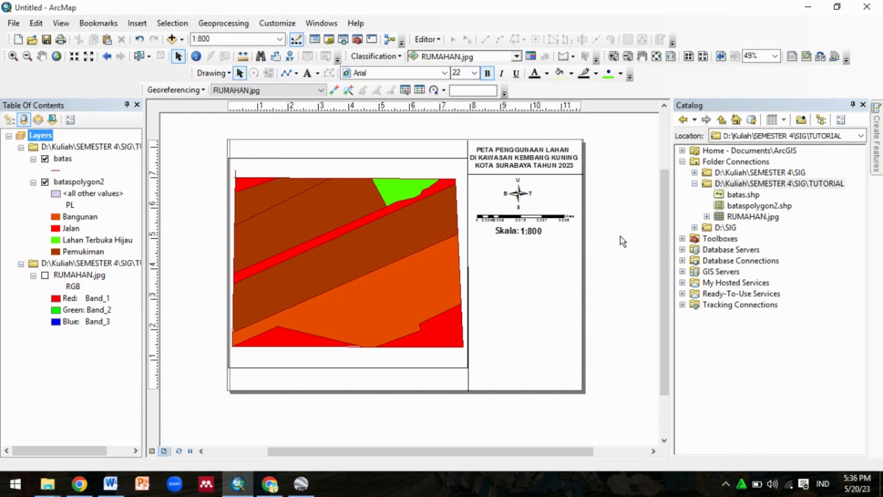
click(562, 182)
drag(562, 183, 554, 244)
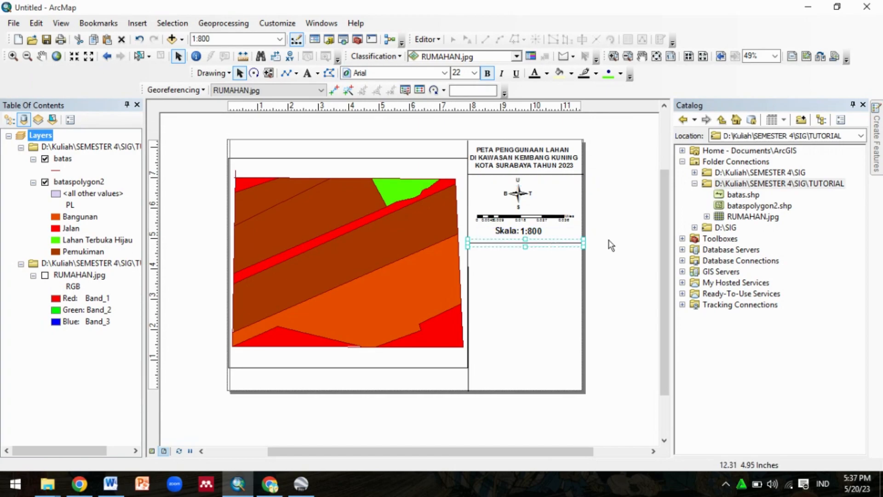
Insert a one-column legend containing the batas and bataspolygon2 layers, keeping the default title, frame and spacing settings.
click(137, 23)
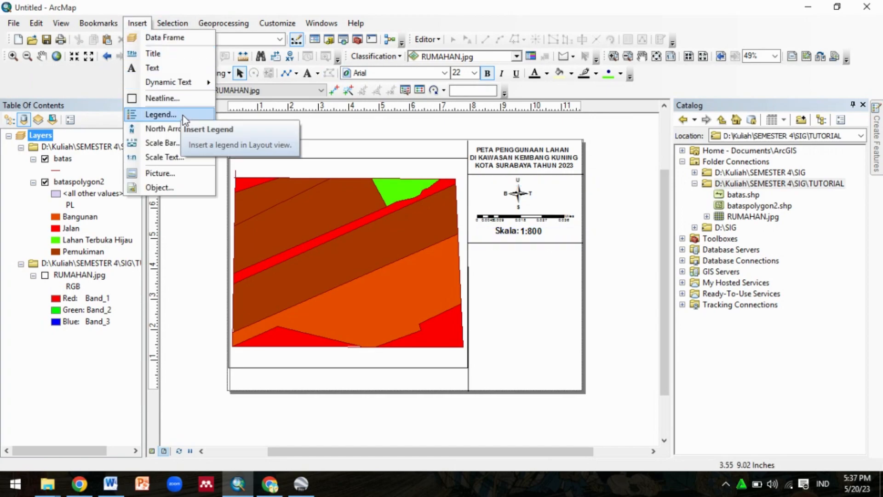
click(161, 114)
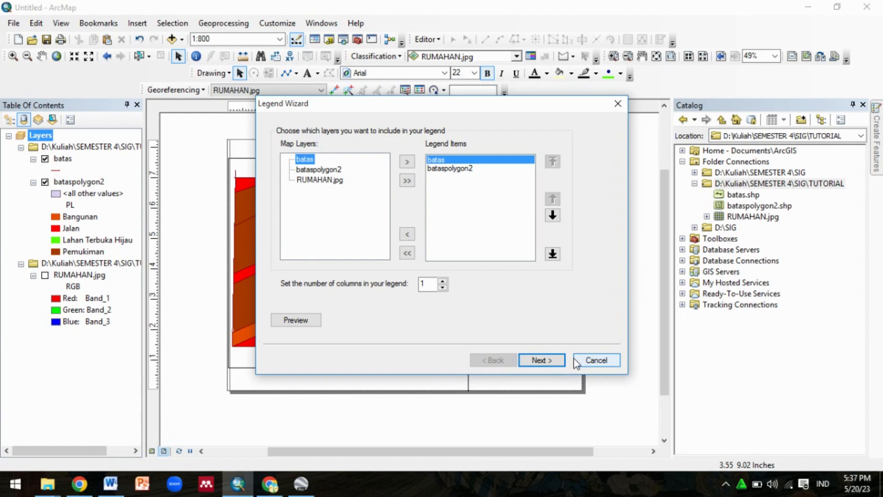
click(551, 362)
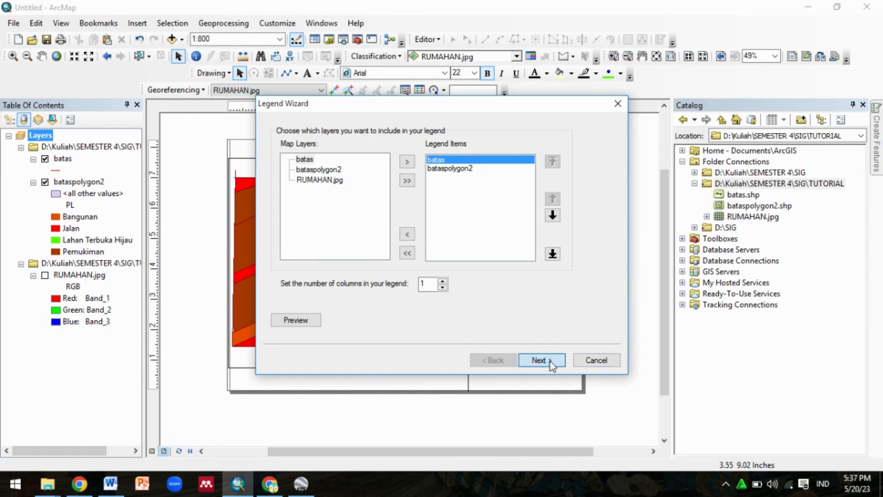
double_click(550, 360)
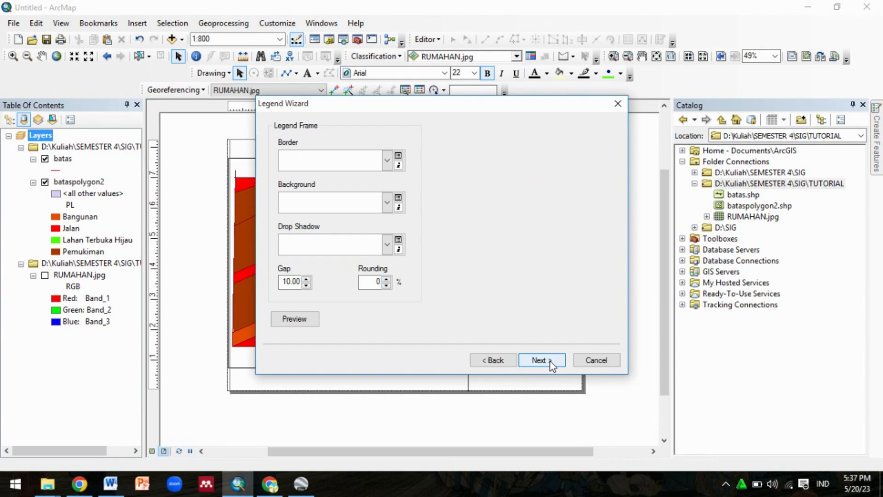
click(539, 361)
click(540, 361)
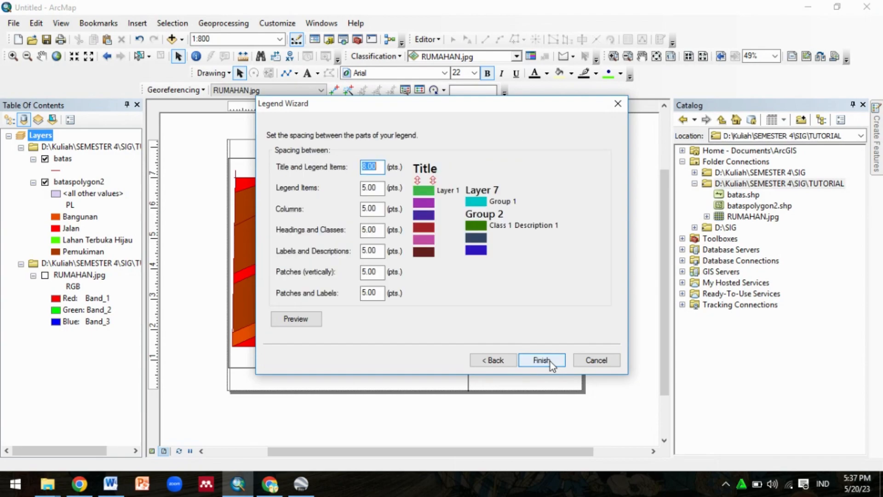
click(539, 360)
Move the legend into the side column beneath the scale text and change its title to Legenda.
double_click(390, 291)
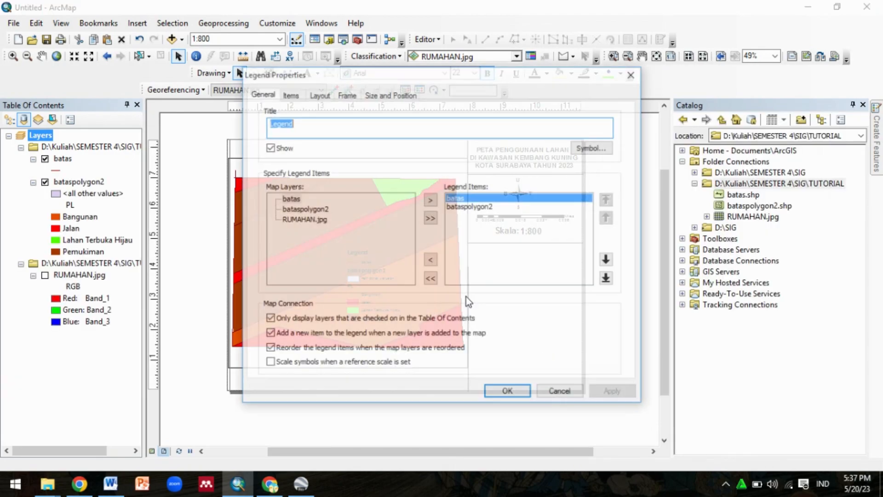
click(633, 74)
drag(390, 291, 534, 294)
double_click(535, 294)
text(a)
click(508, 392)
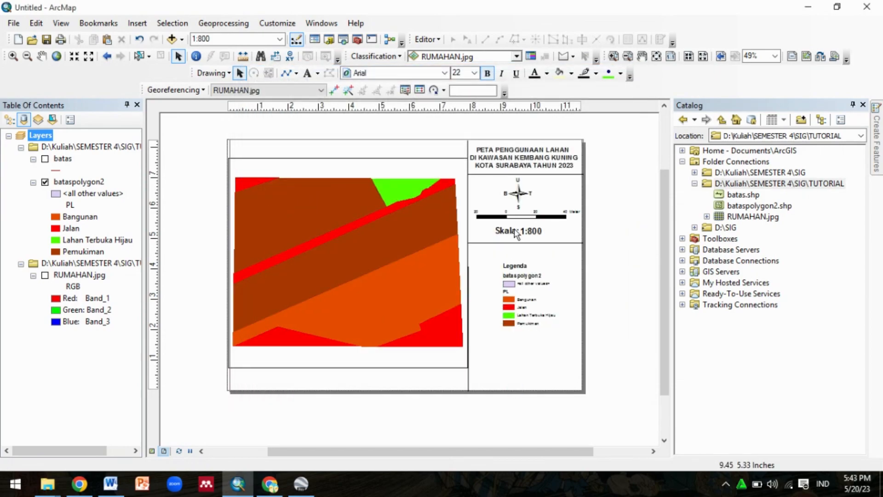
Hide the layer name and heading of the bataspolygon2 item in the legend.
click(517, 294)
right_click(518, 294)
click(556, 289)
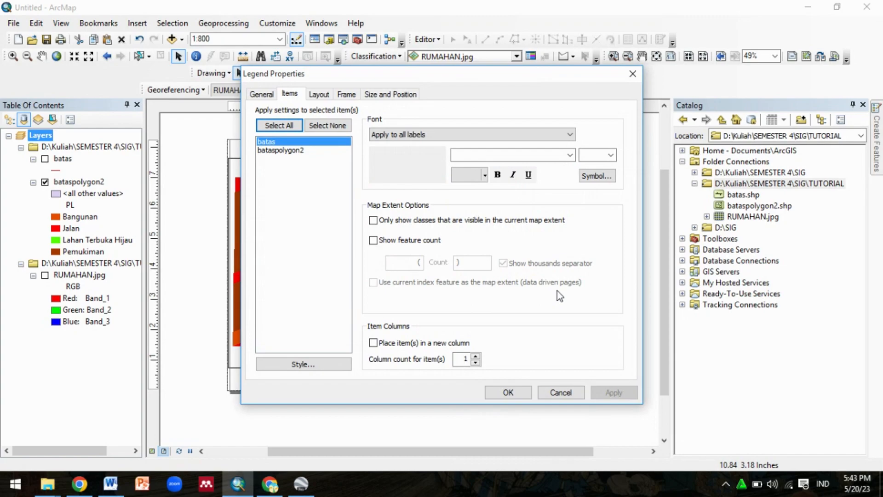
click(285, 151)
right_click(286, 151)
click(344, 191)
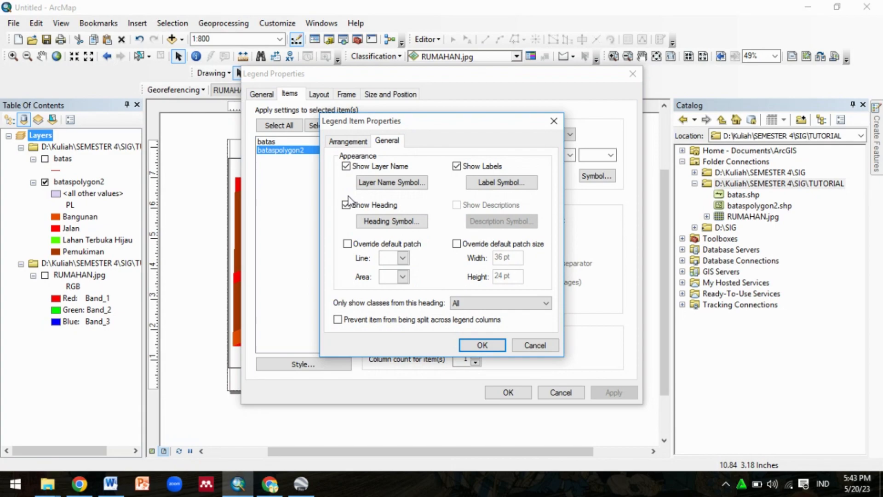
click(345, 166)
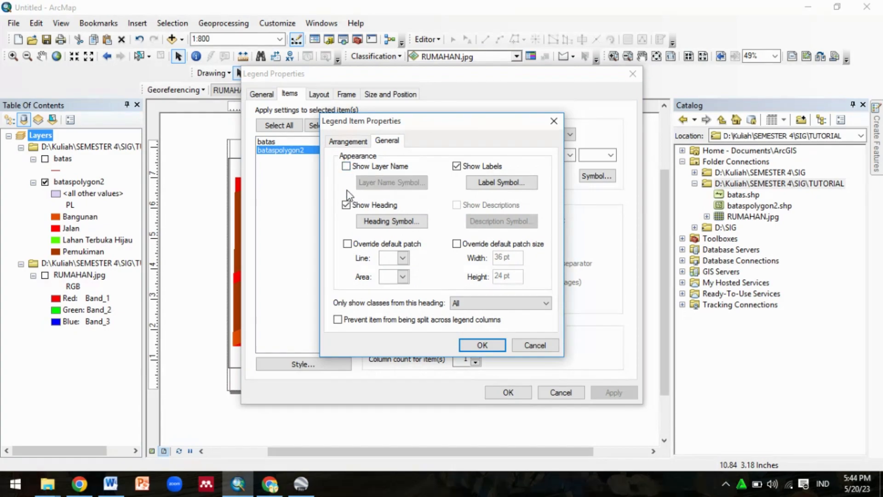
click(346, 205)
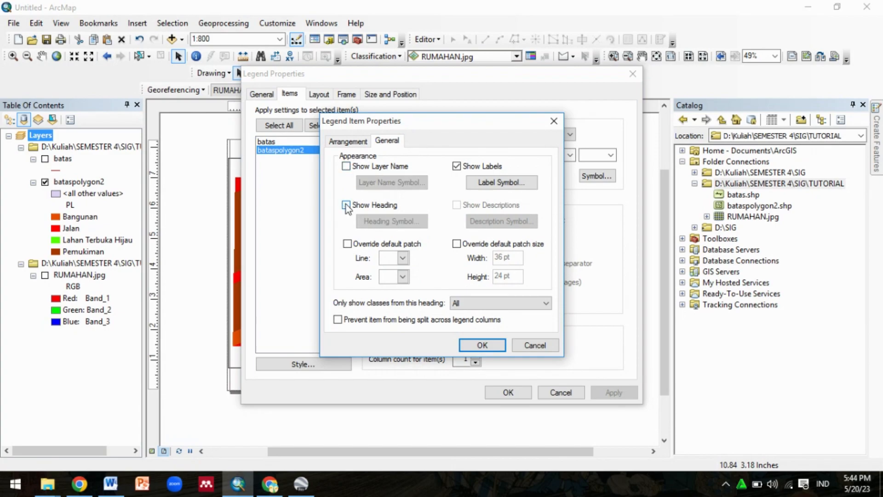
click(482, 345)
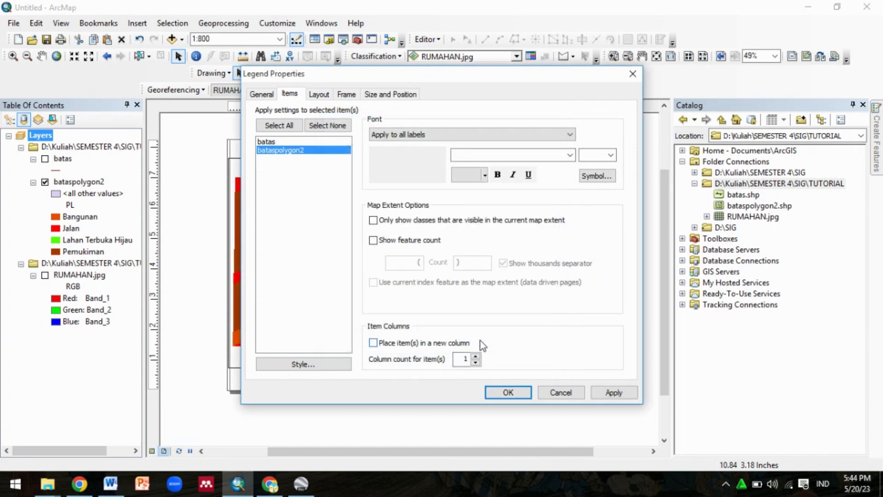
click(509, 392)
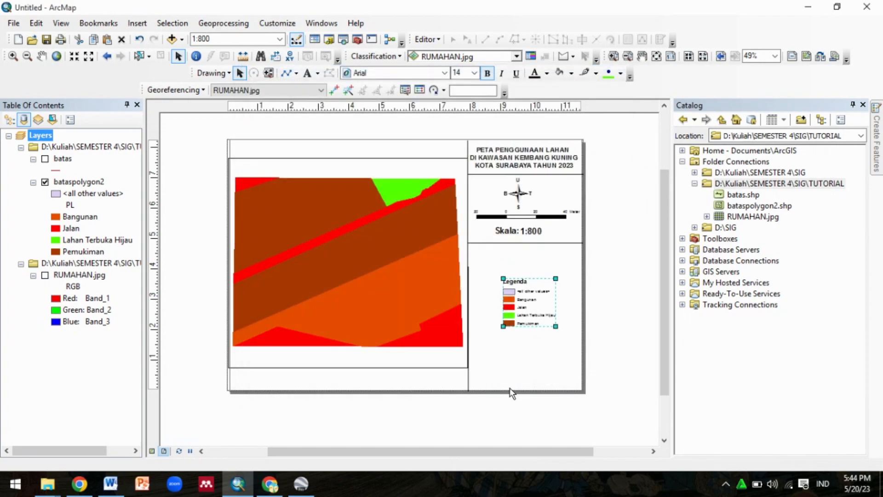
Insert a new data frame and fit it into the side column below the legend.
click(355, 23)
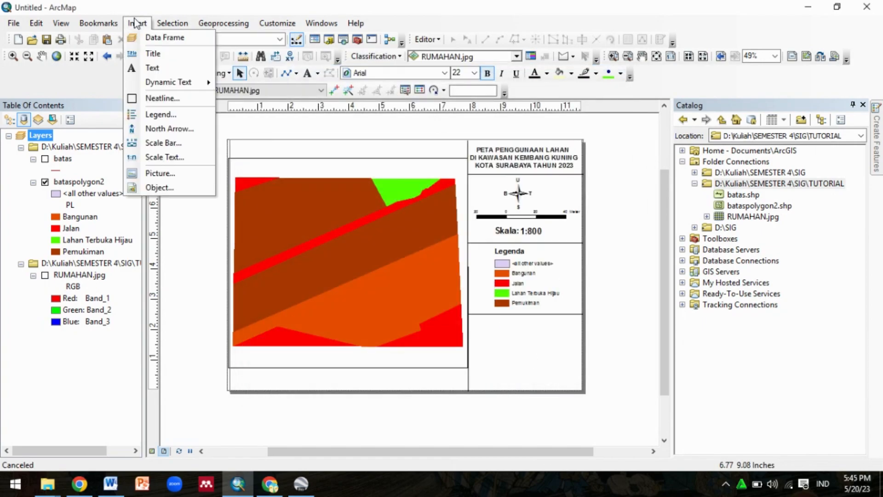
click(154, 37)
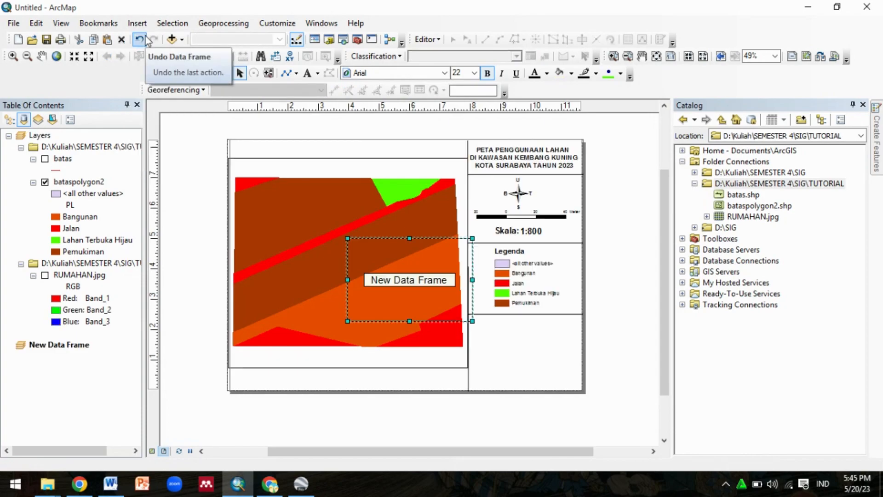
drag(432, 260, 545, 323)
drag(586, 384, 572, 342)
drag(479, 342, 487, 342)
drag(559, 345, 552, 344)
Add RUMAHAN.jpg to the new data frame and widen the frame slightly within the side column.
right_click(552, 344)
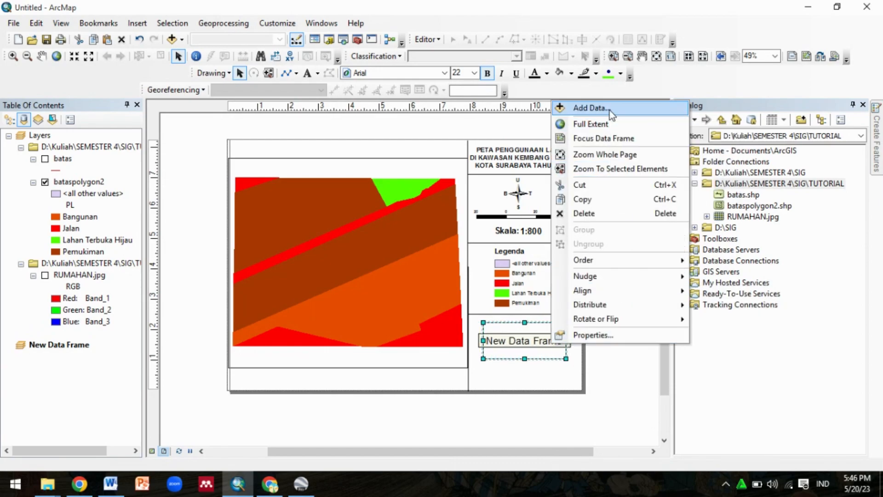
click(610, 109)
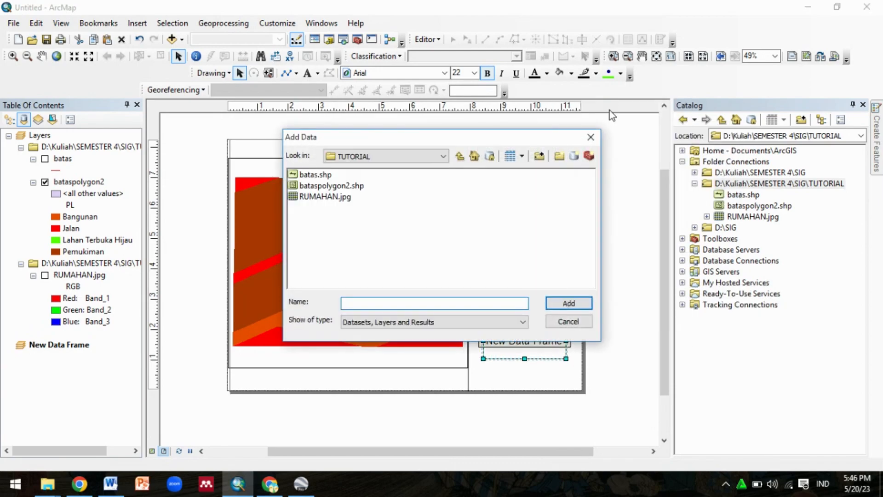
click(335, 197)
click(568, 302)
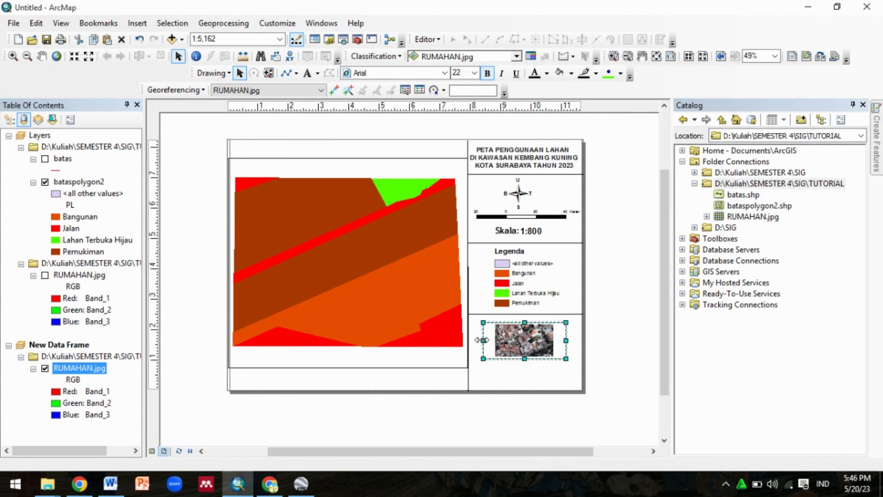
drag(567, 340, 574, 341)
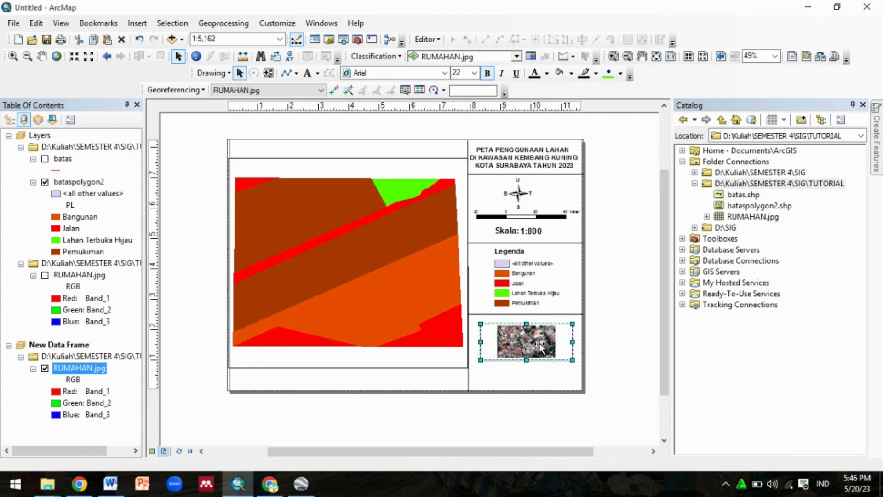
Copy the batas layer from Layers into New Data Frame and turn on its display there.
right_click(62, 158)
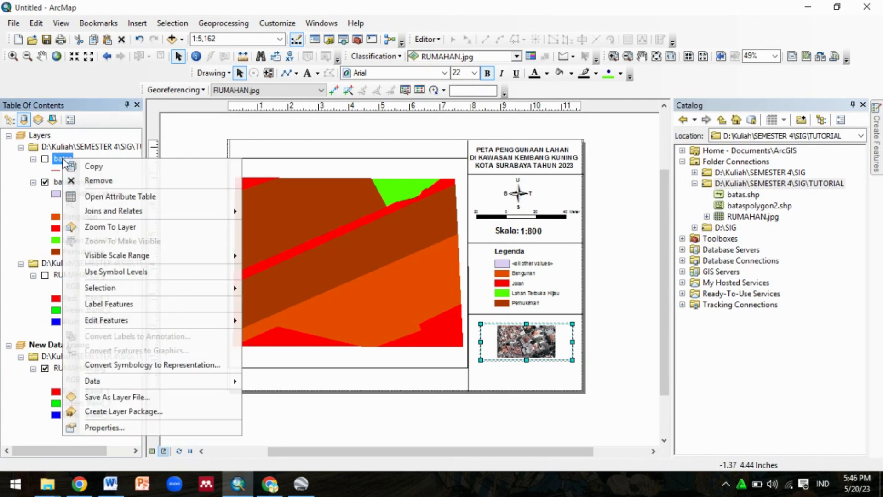
click(98, 174)
click(55, 344)
right_click(79, 344)
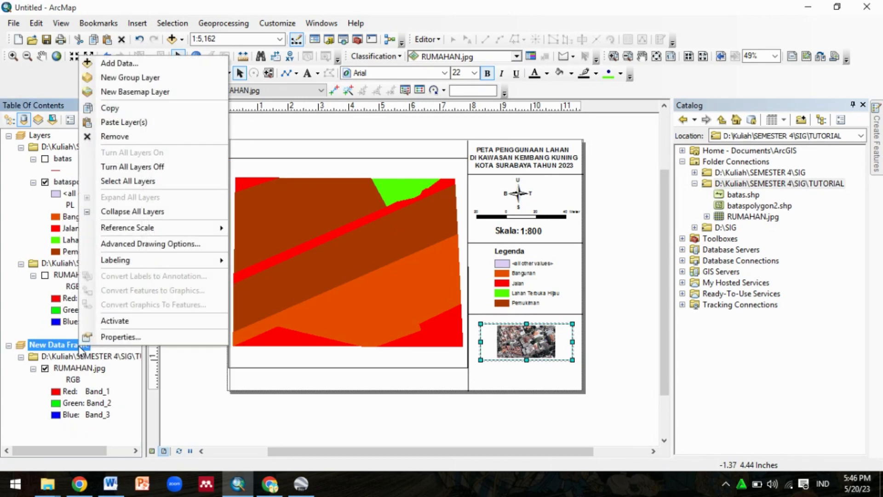
click(146, 123)
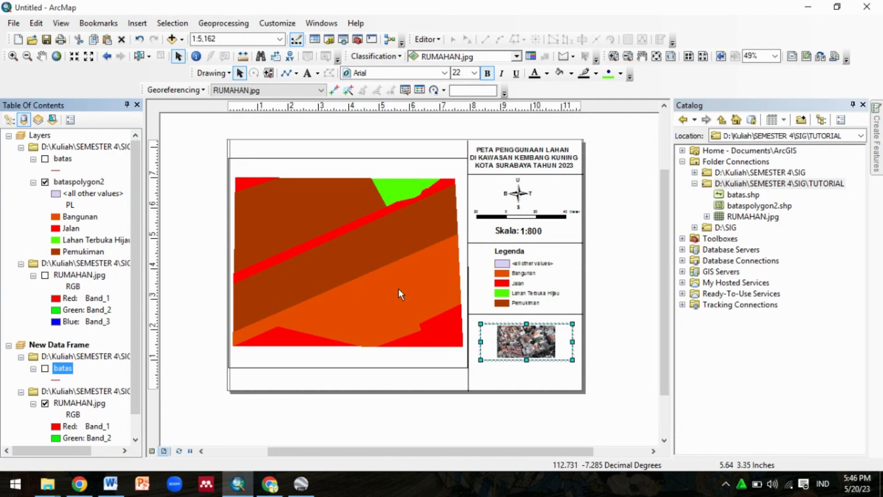
click(45, 368)
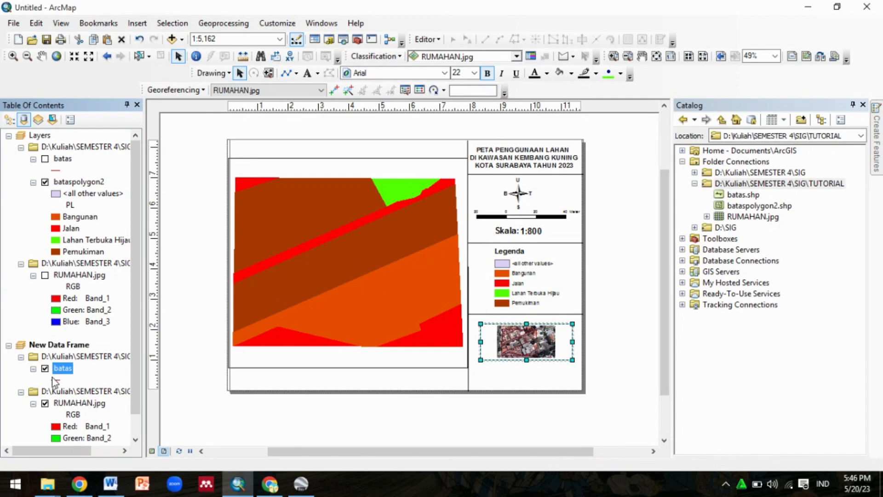
Change the batas line symbol in New Data Frame to a light colour.
click(56, 380)
click(553, 190)
click(613, 230)
click(517, 377)
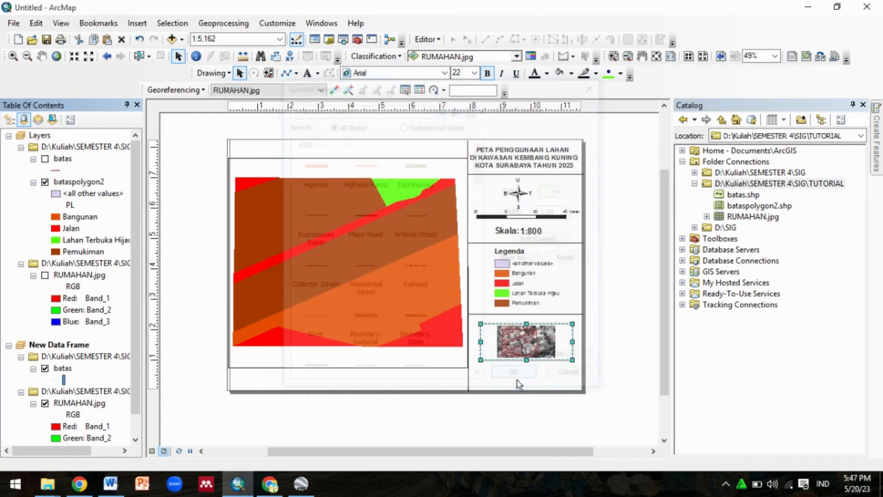
Add the text label INSET above the small aerial image in the side column.
click(308, 73)
click(605, 274)
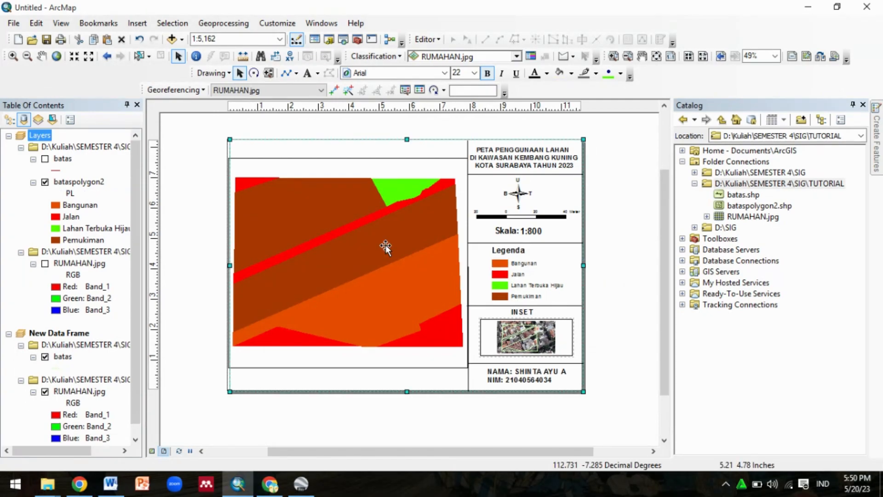
Add a Measured Grid to the main map's data frame with the default axes, labels and border settings.
click(385, 245)
right_click(385, 245)
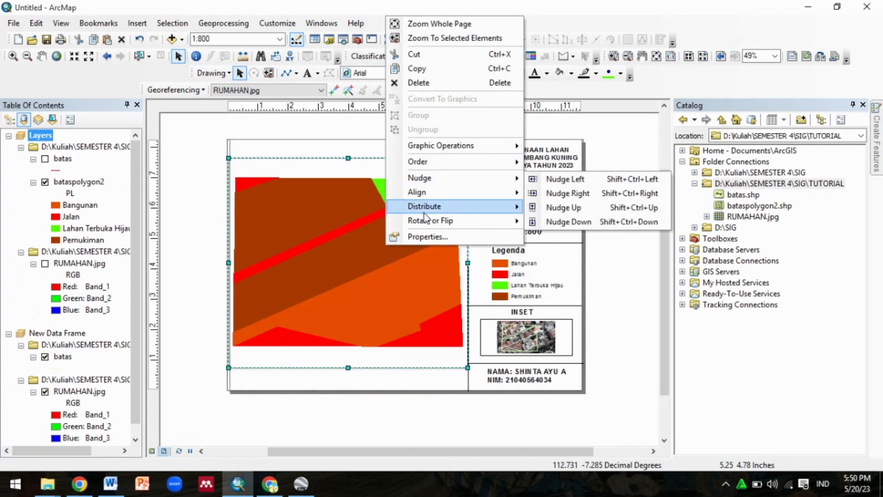
click(429, 235)
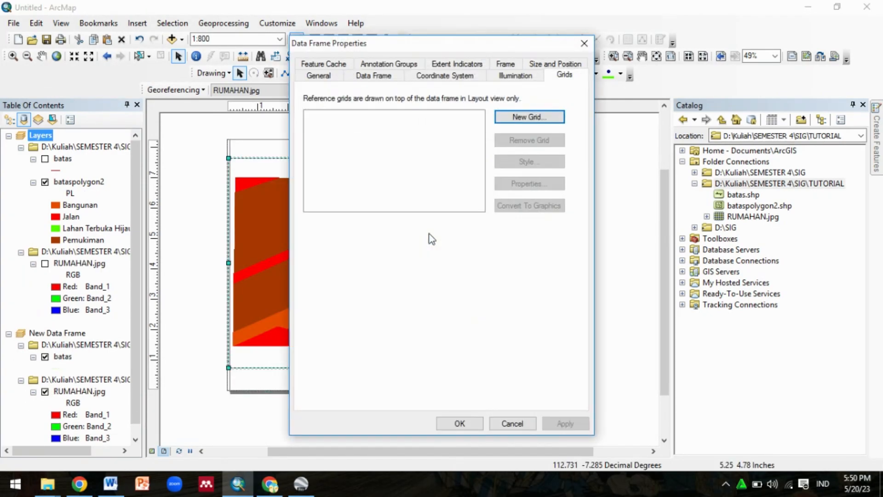
click(521, 116)
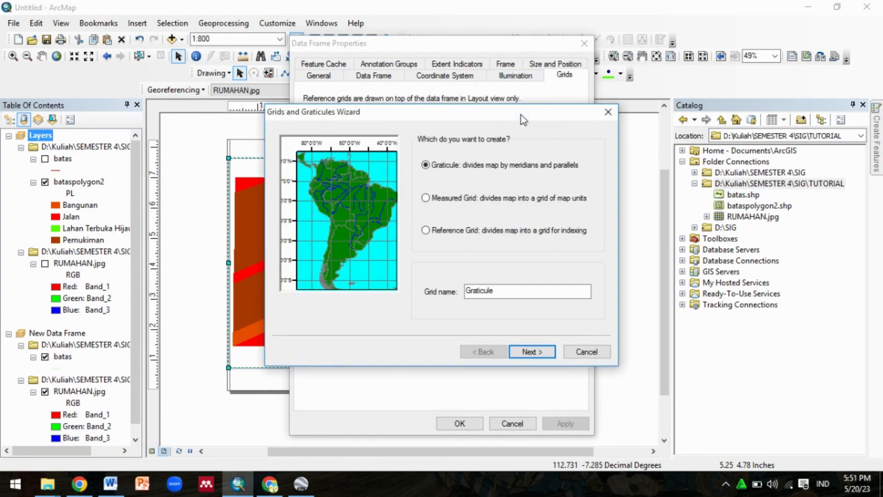
click(425, 198)
click(530, 352)
click(532, 354)
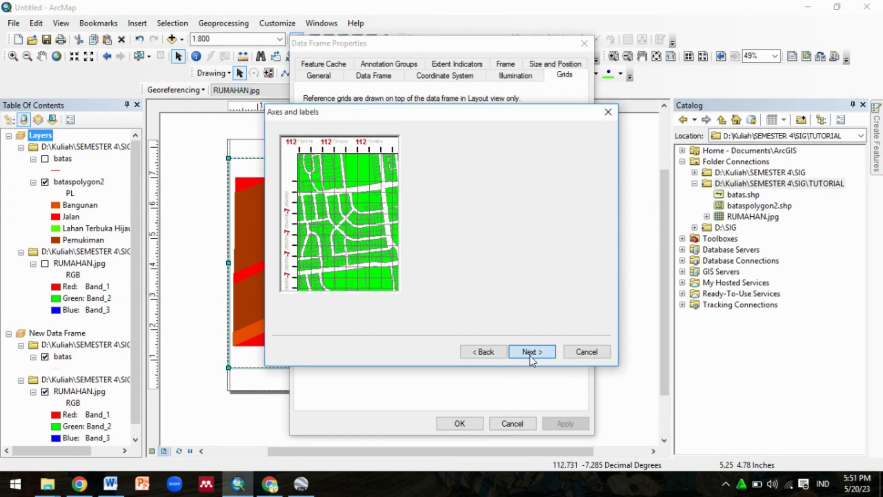
click(529, 352)
click(531, 353)
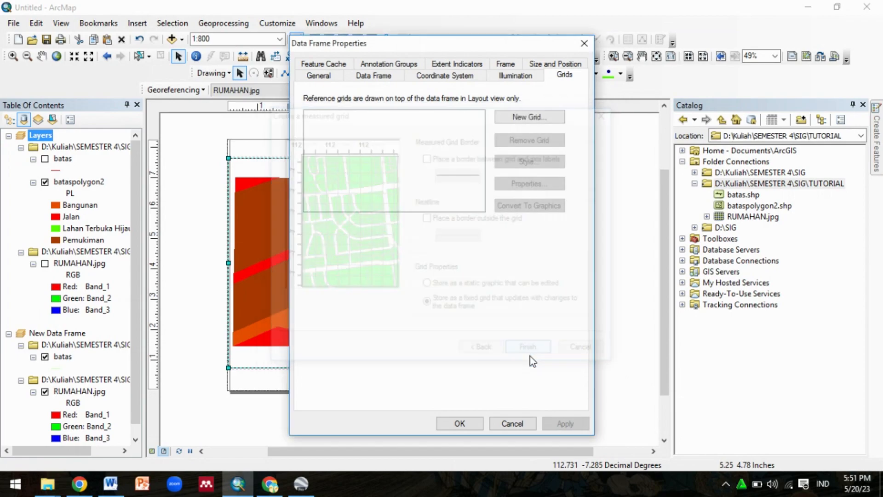
click(565, 423)
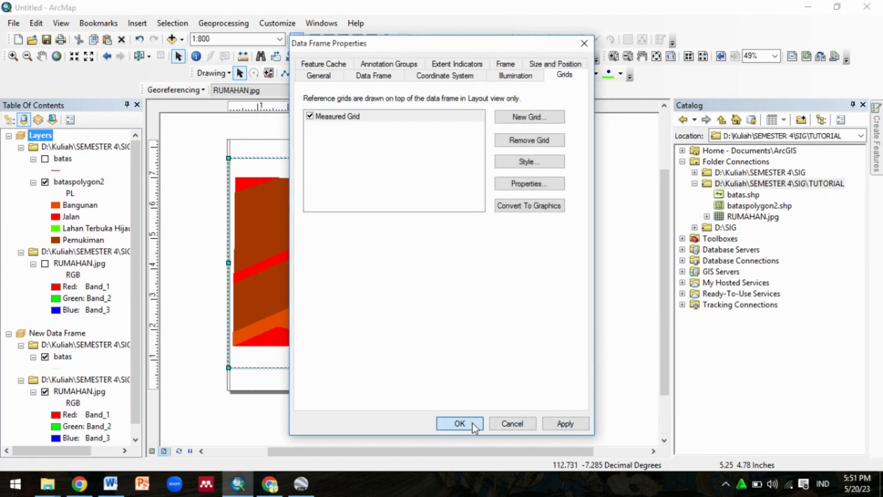
click(459, 423)
Export the finished map layout as a JPEG into the TUTORIAL folder.
click(14, 23)
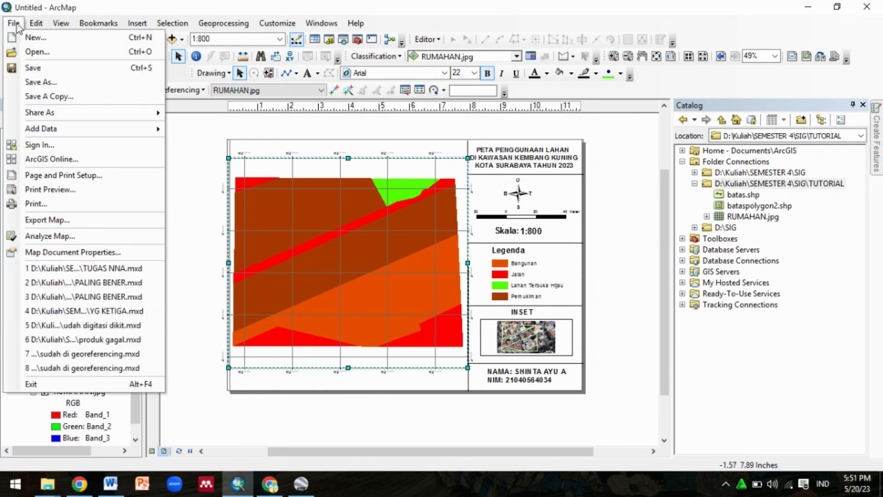
click(78, 221)
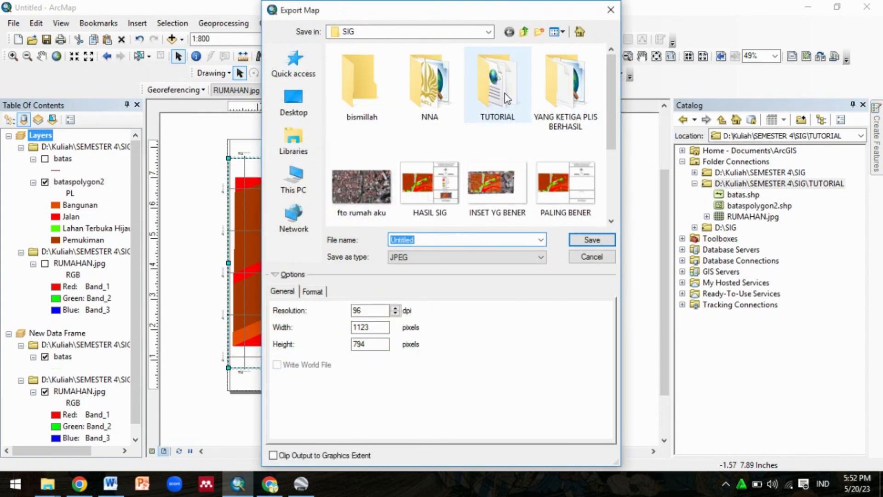
double_click(504, 93)
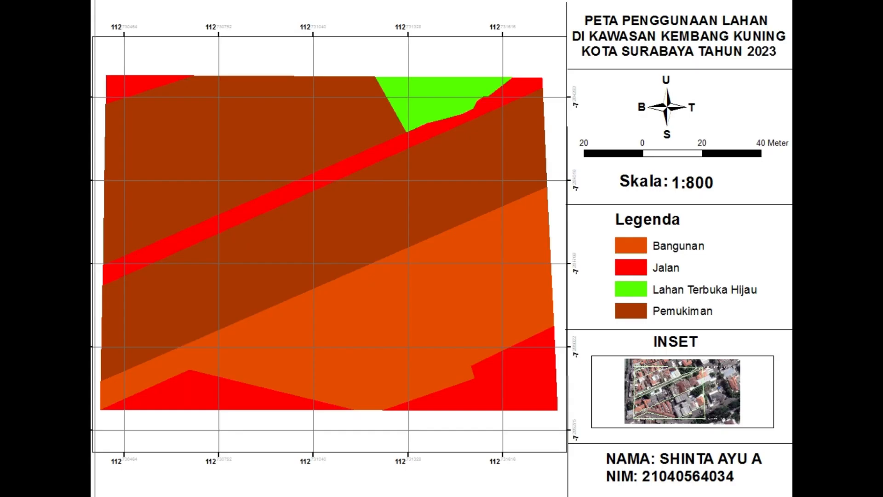